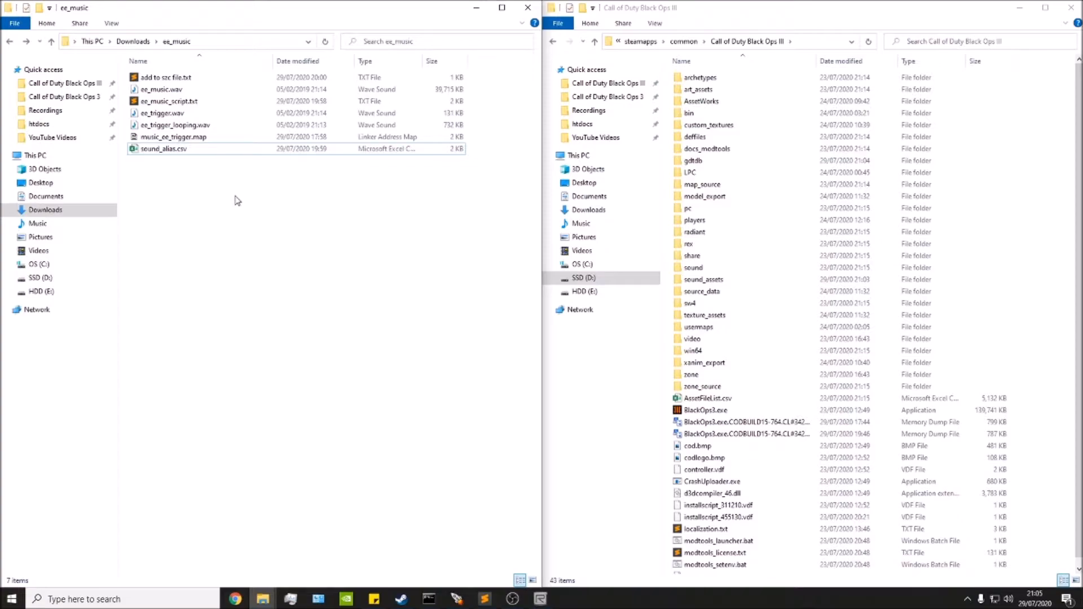
Examine the sound files ee_music.wav, ee_trigger.wav and ee_trigger_looping.wav in the ee_music folder.
left_click(205, 90)
left_click(194, 114, "ctrl")
left_click(194, 126, "ctrl")
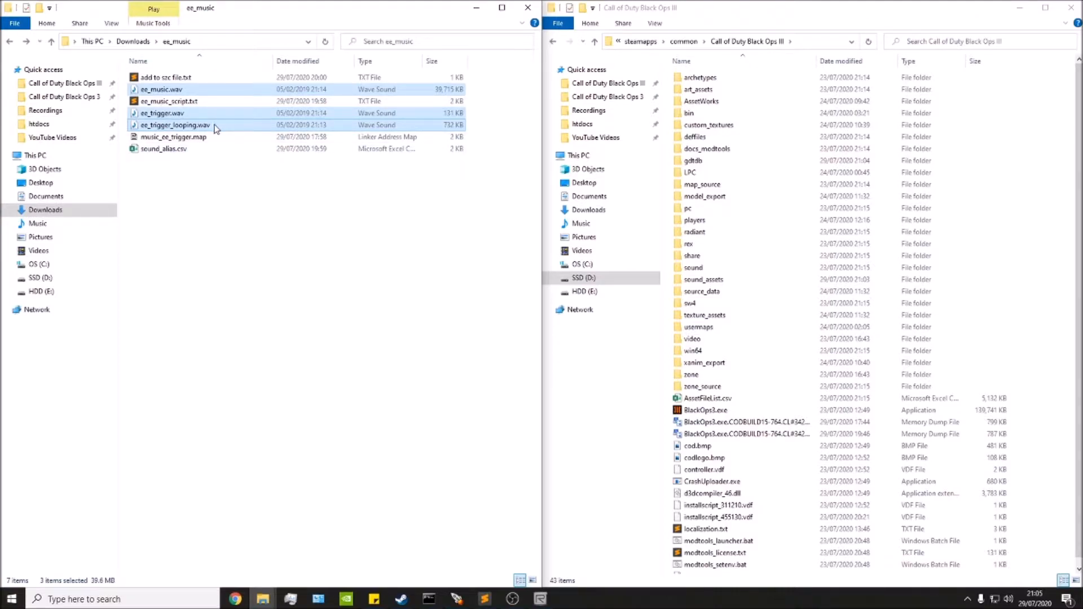
left_click(234, 212)
left_click(181, 90)
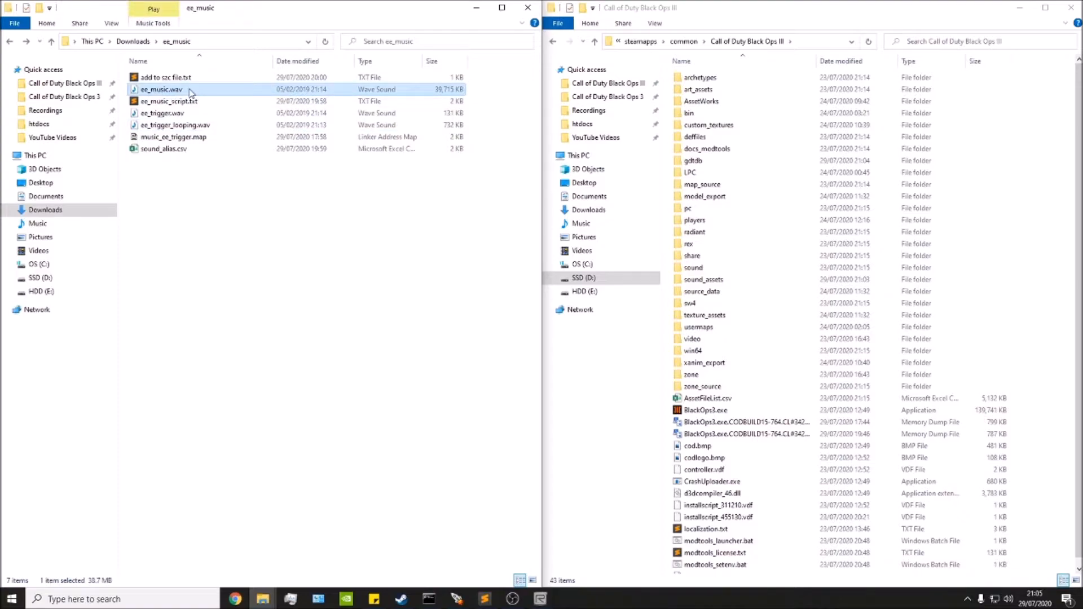
left_click(212, 126)
left_click(213, 115)
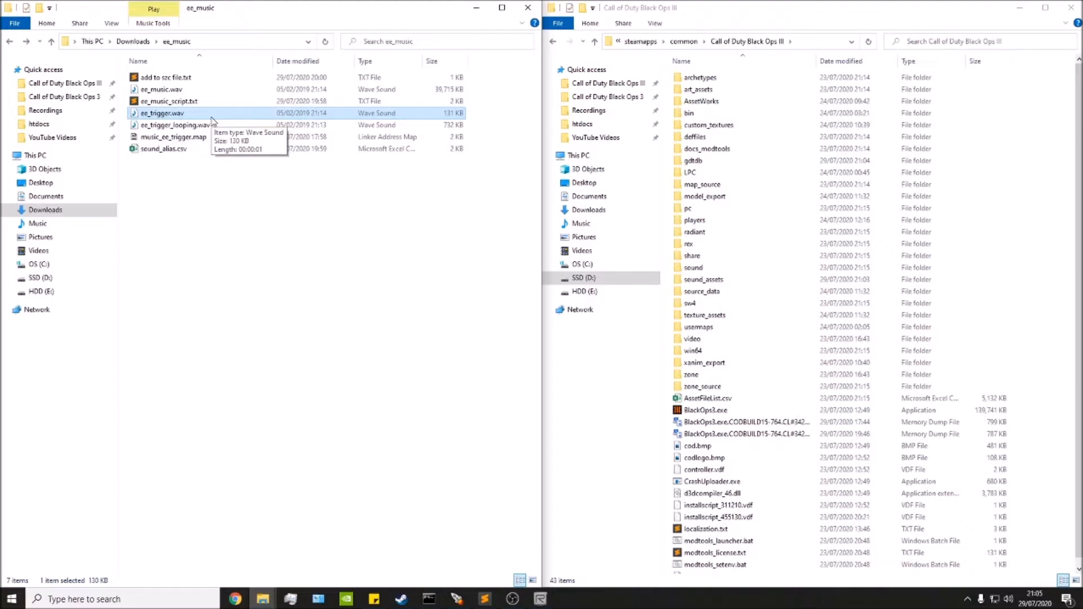
double_click(240, 125)
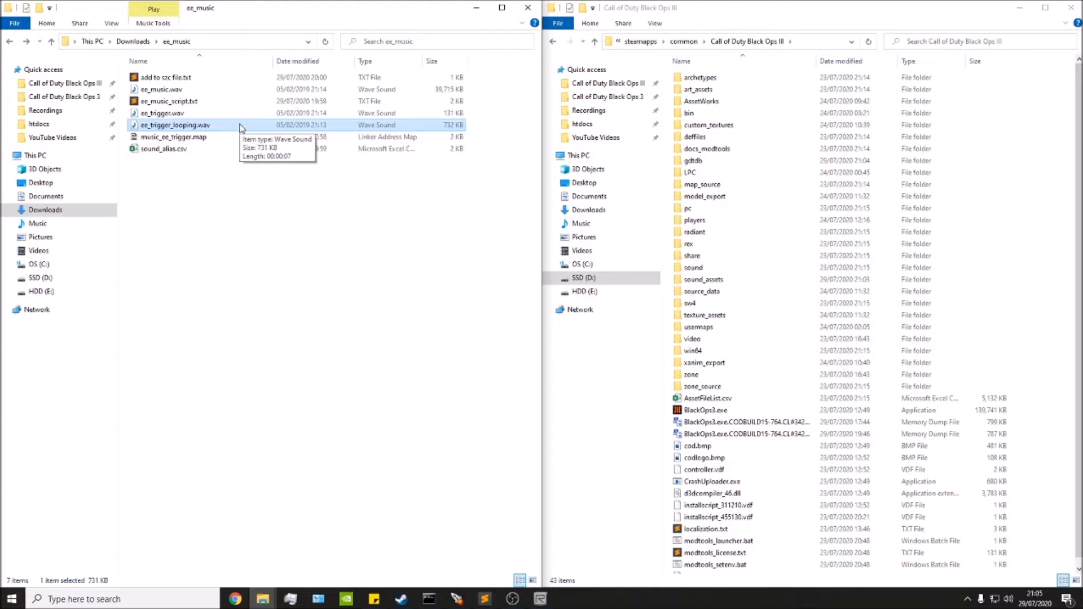
left_click(261, 175)
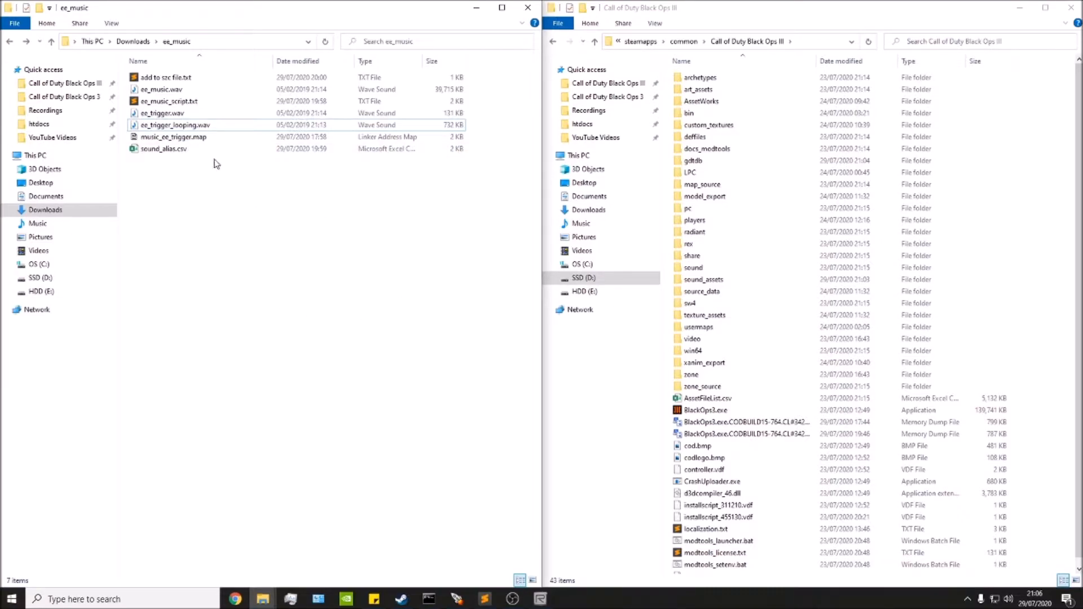
left_click(180, 89)
left_click(181, 113)
left_click(181, 125)
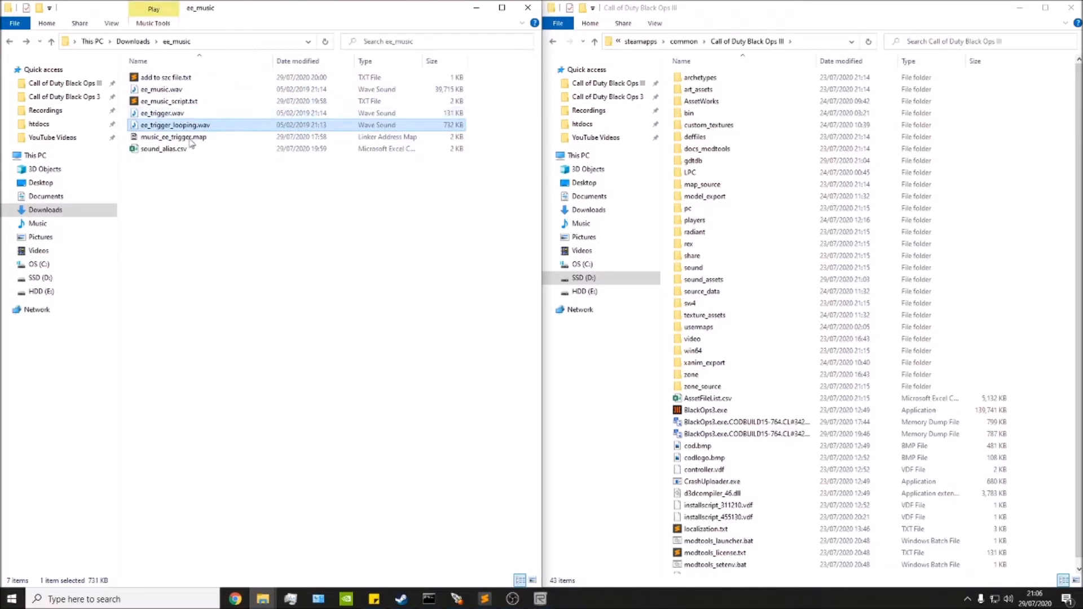
left_click(232, 216)
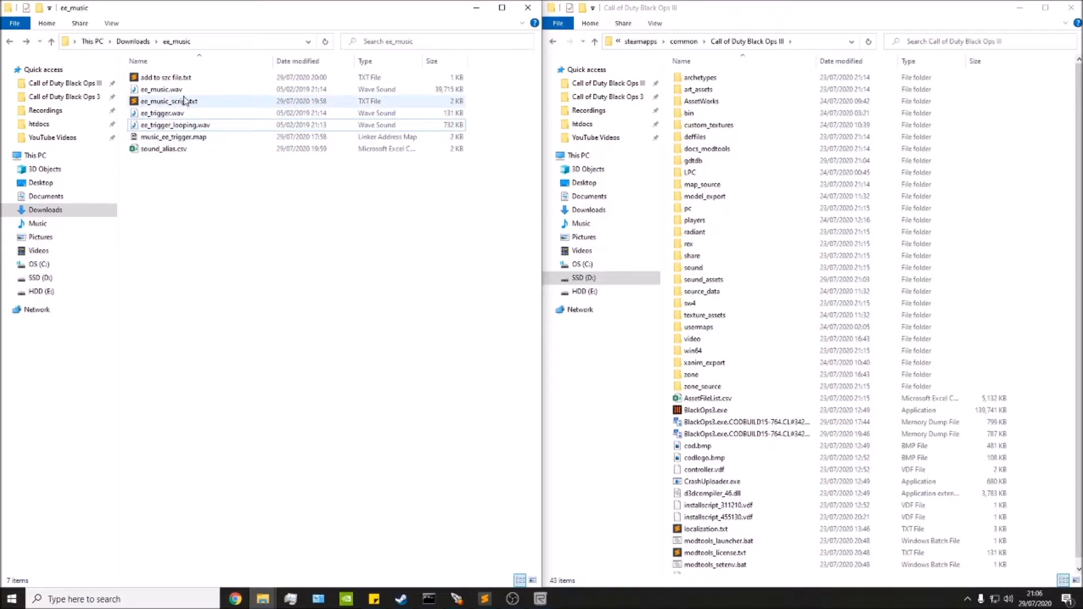
left_click(253, 92)
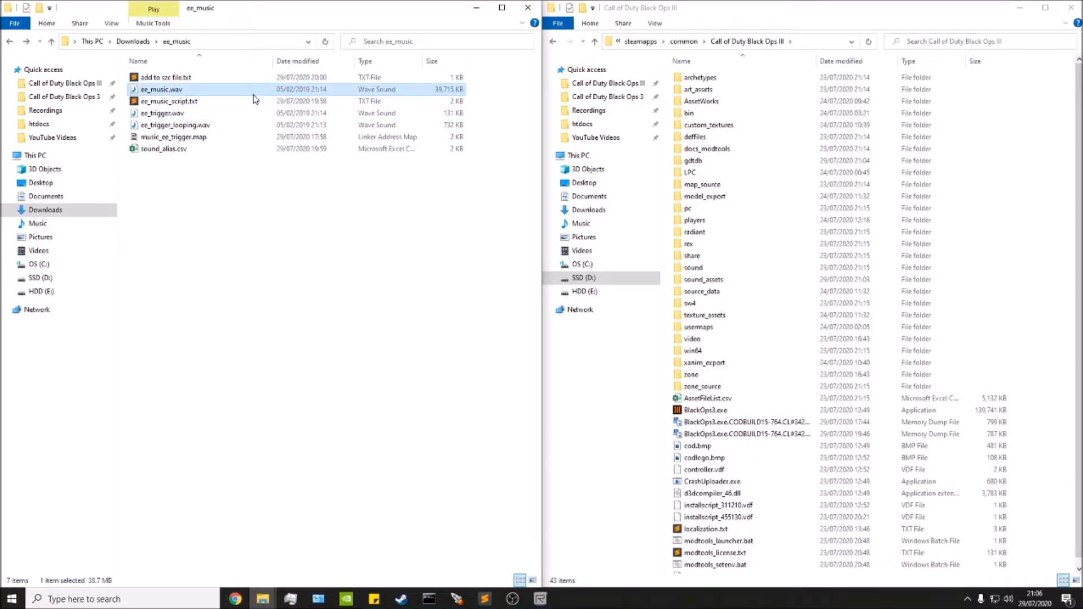
left_click(254, 234)
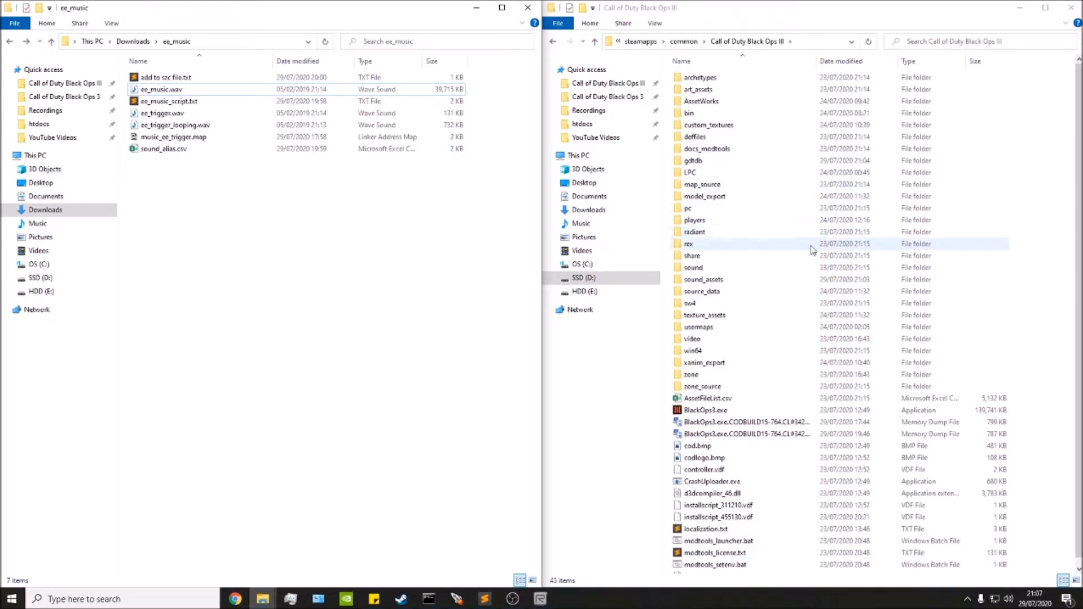
Copy music_ee_trigger.map from the ee_music folder into map_source/_prefabs/program115 of the Call of Duty Black Ops III folder.
left_click(197, 137)
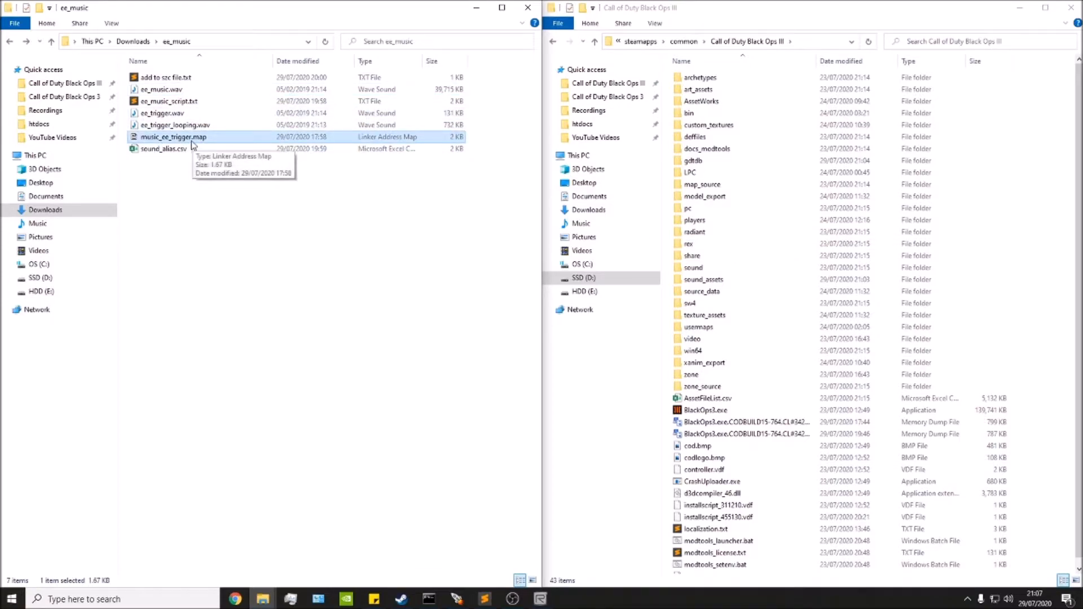
right_click(197, 141)
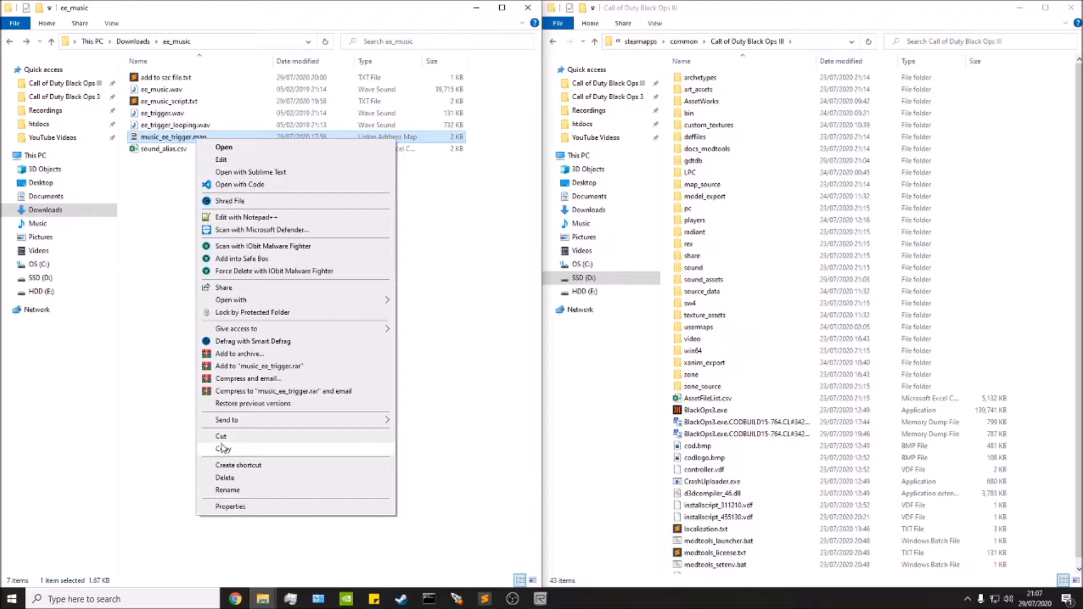
left_click(223, 448)
left_click(299, 306)
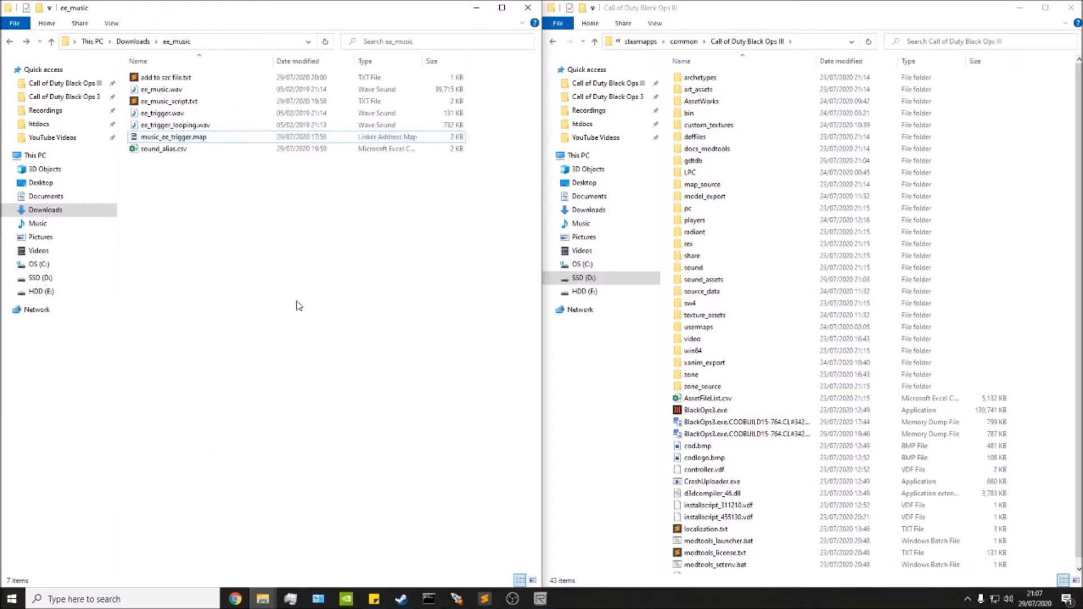
double_click(719, 187)
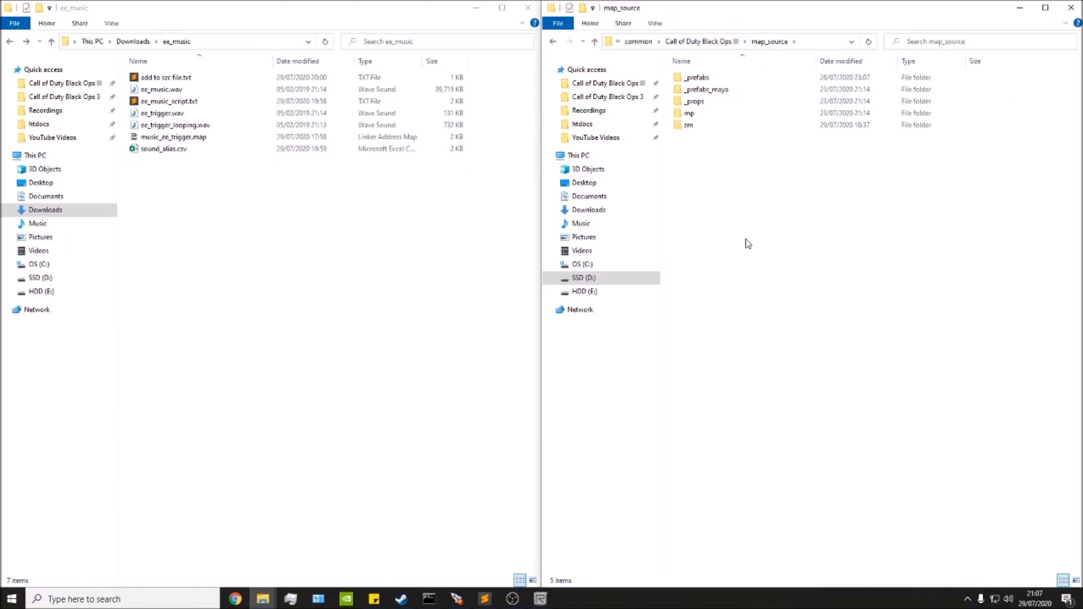
double_click(739, 81)
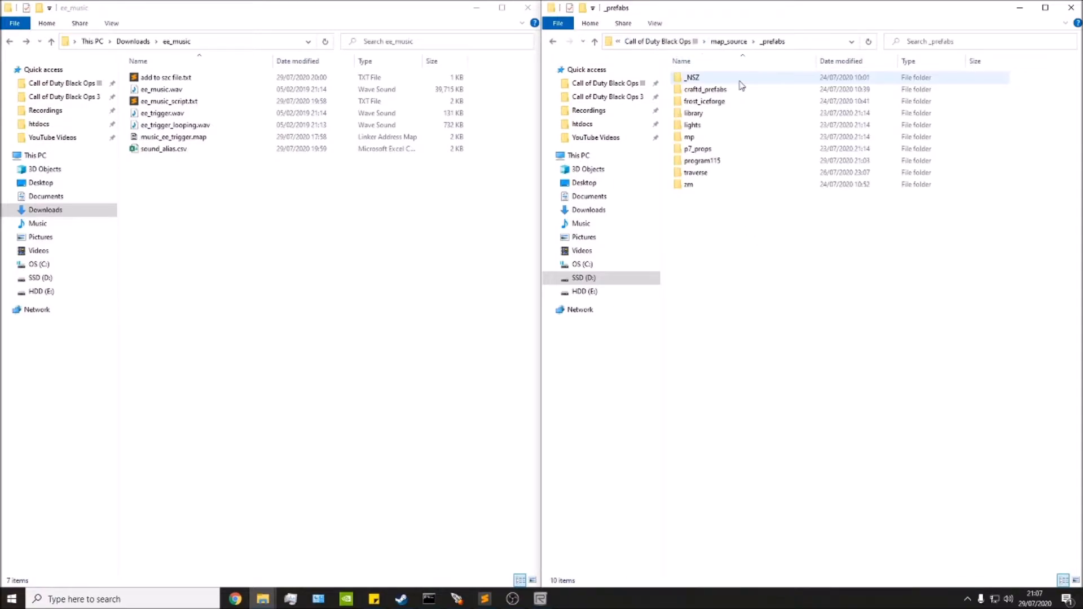
left_click(729, 164)
double_click(730, 164)
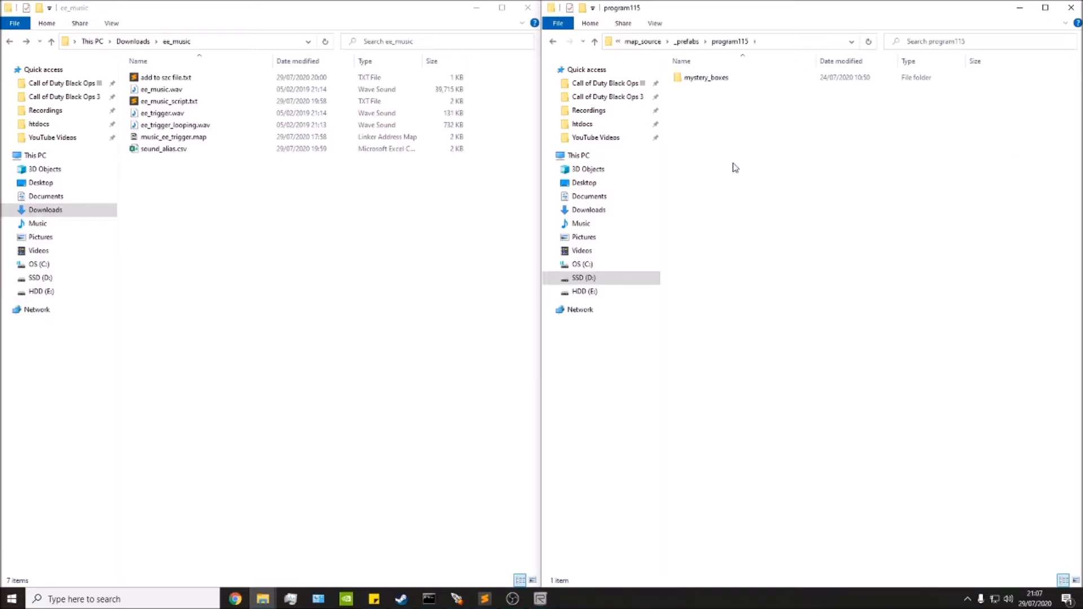
right_click(734, 162)
left_click(784, 239)
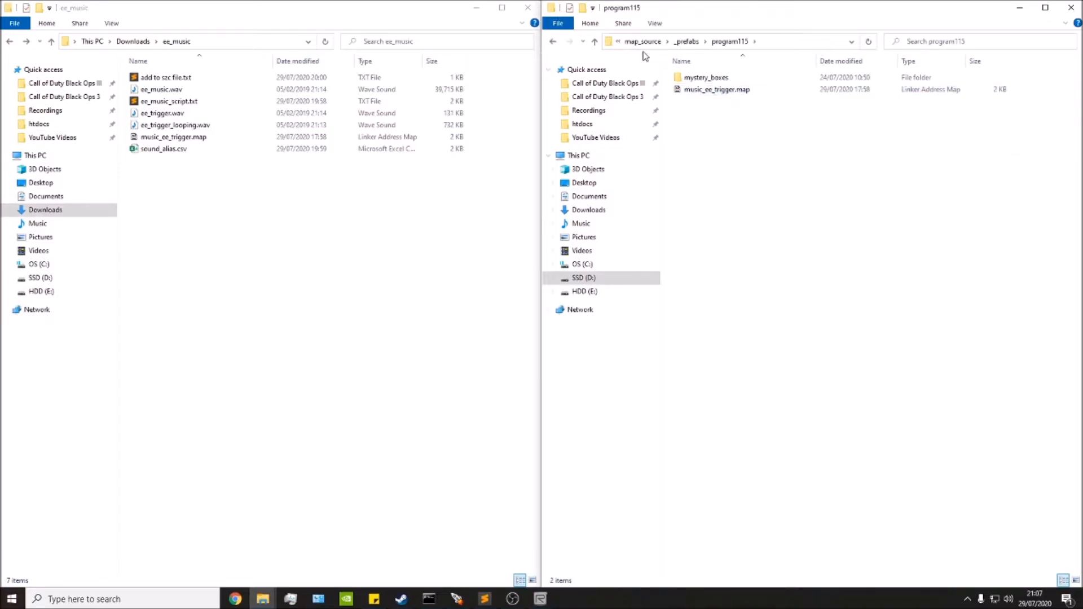
left_click(687, 41)
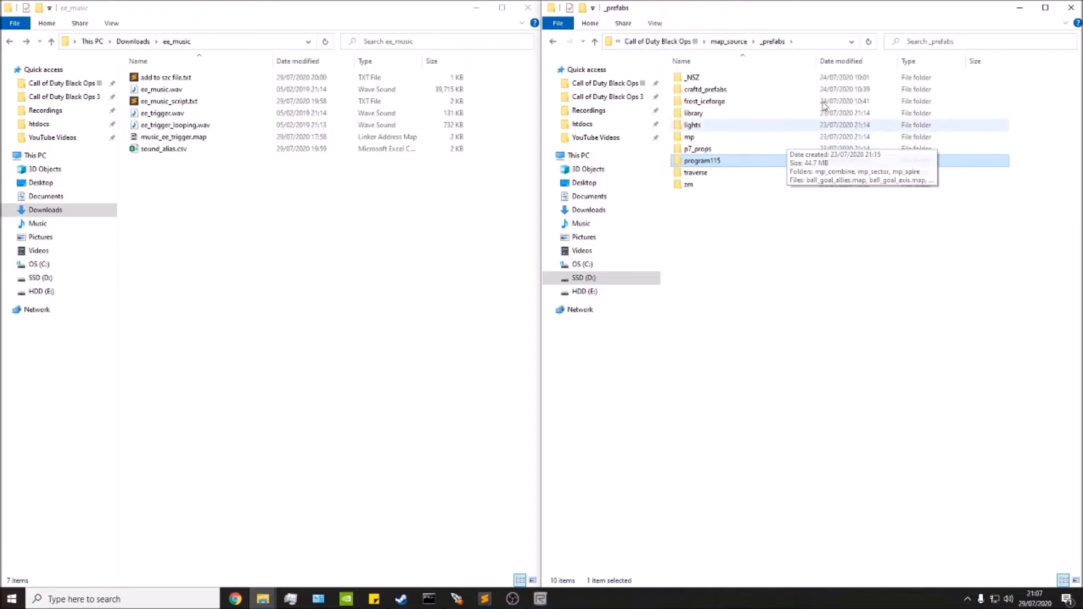
left_click(780, 252)
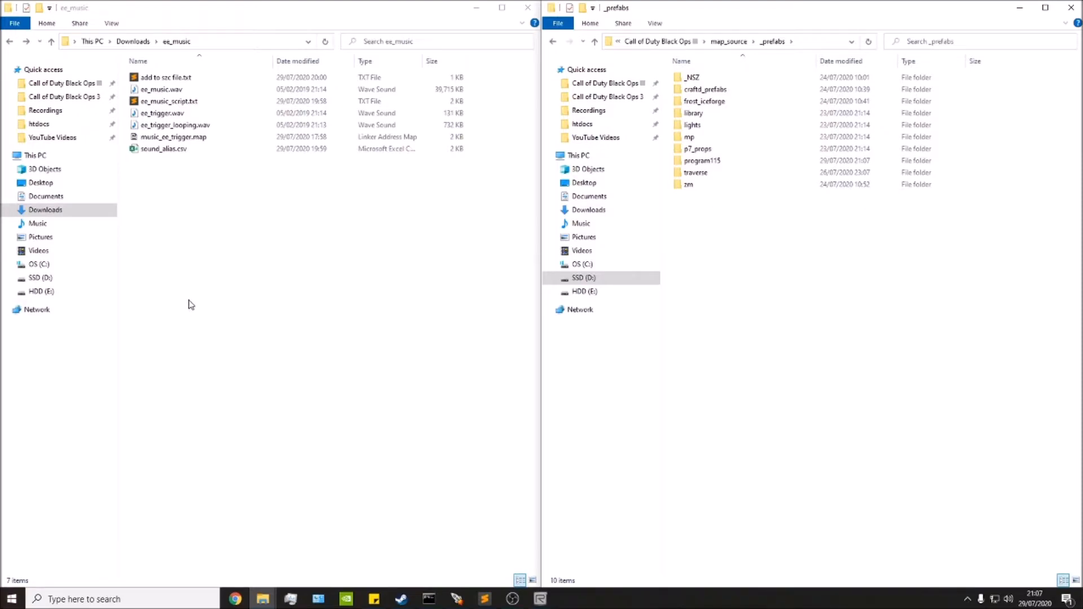
Switch to Radiant with zm_test_day.map and reload the prefab list.
left_click(535, 603)
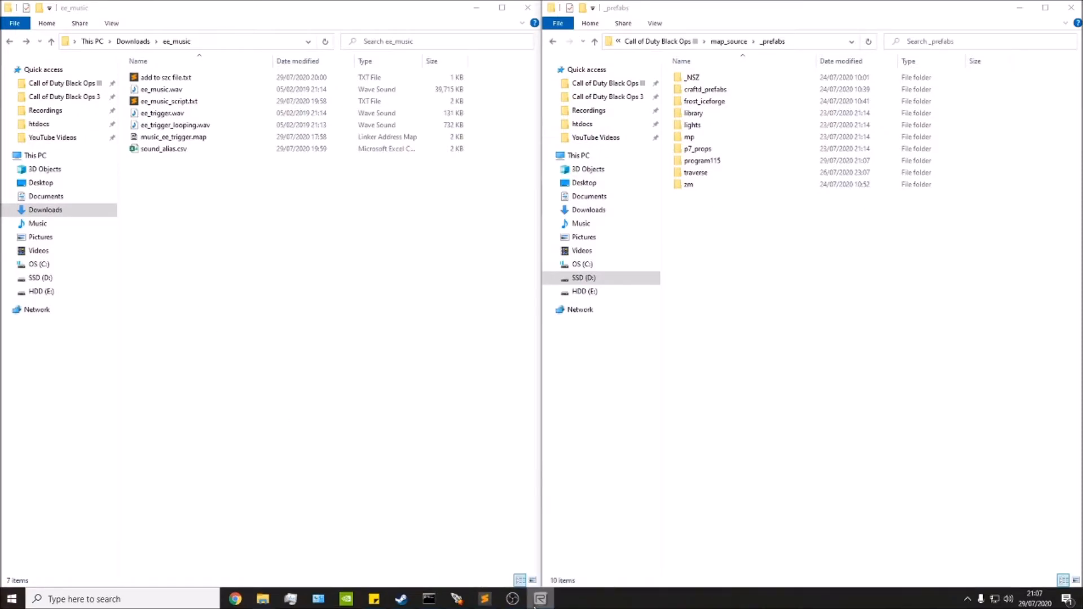
mouse_move(330, 231)
right_mouse_down()
mouse_move(271, 225)
mouse_move(339, 229)
mouse_move(333, 281)
mouse_move(327, 231)
right_mouse_up()
left_click(19, 401)
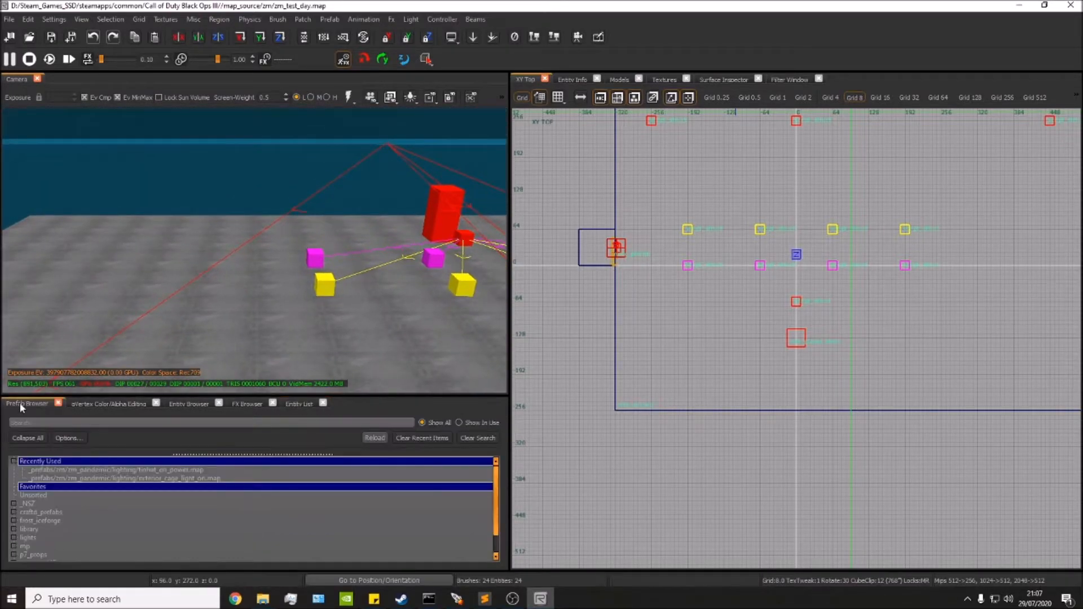
left_click(376, 439)
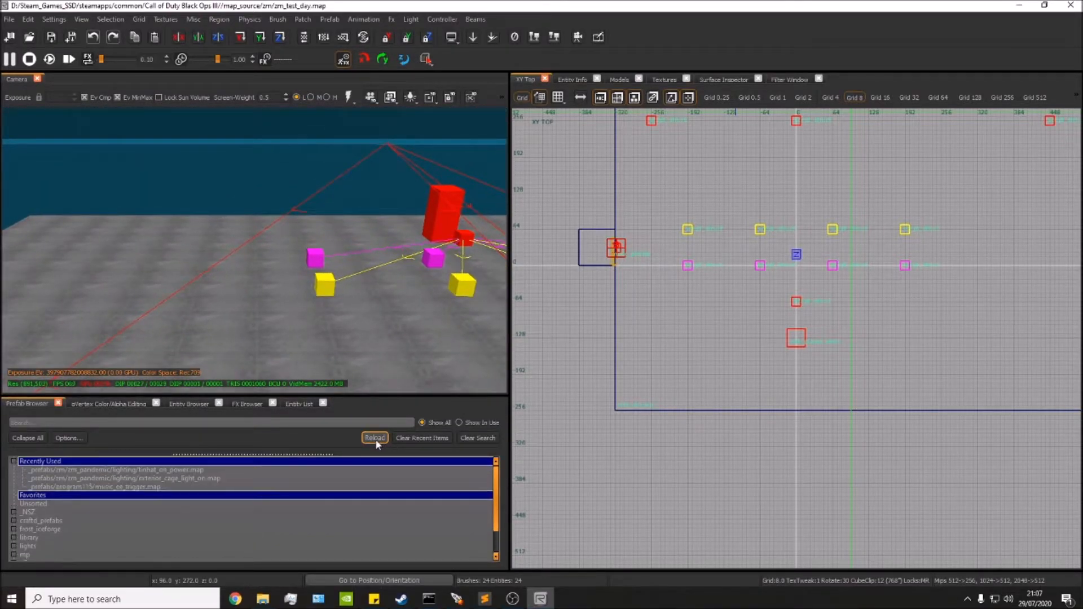
Place the music_ee_trigger.map prefab from the program115 prefab folder on the map's open floor.
scroll(80, 527, "down", 2)
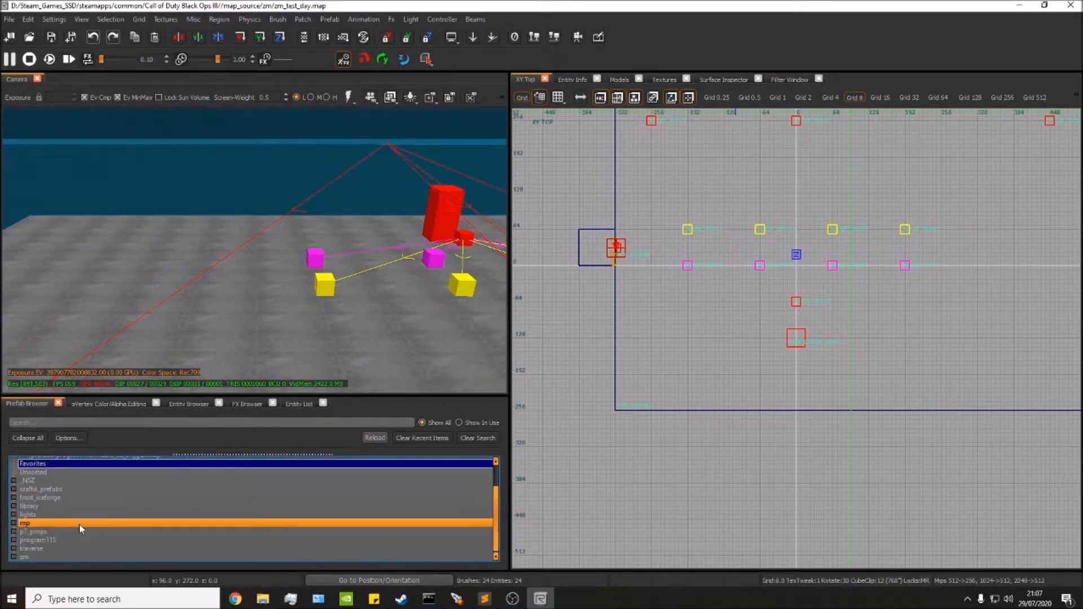
scroll(59, 510, "up", 2)
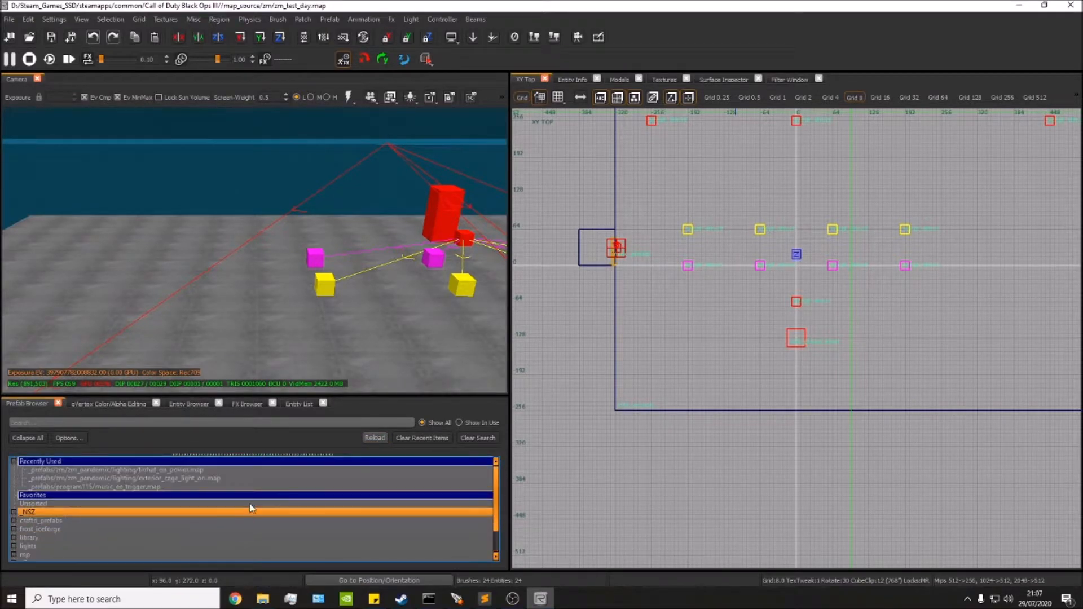
scroll(80, 499, "down", 2)
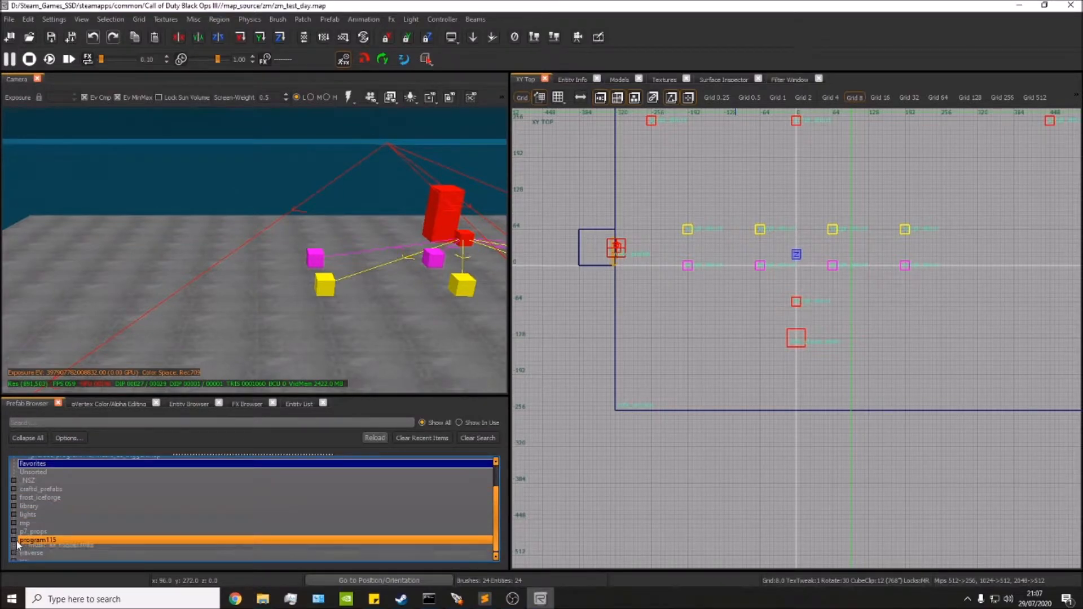
double_click(49, 540)
scroll(49, 540, "down", 1)
left_click(56, 540)
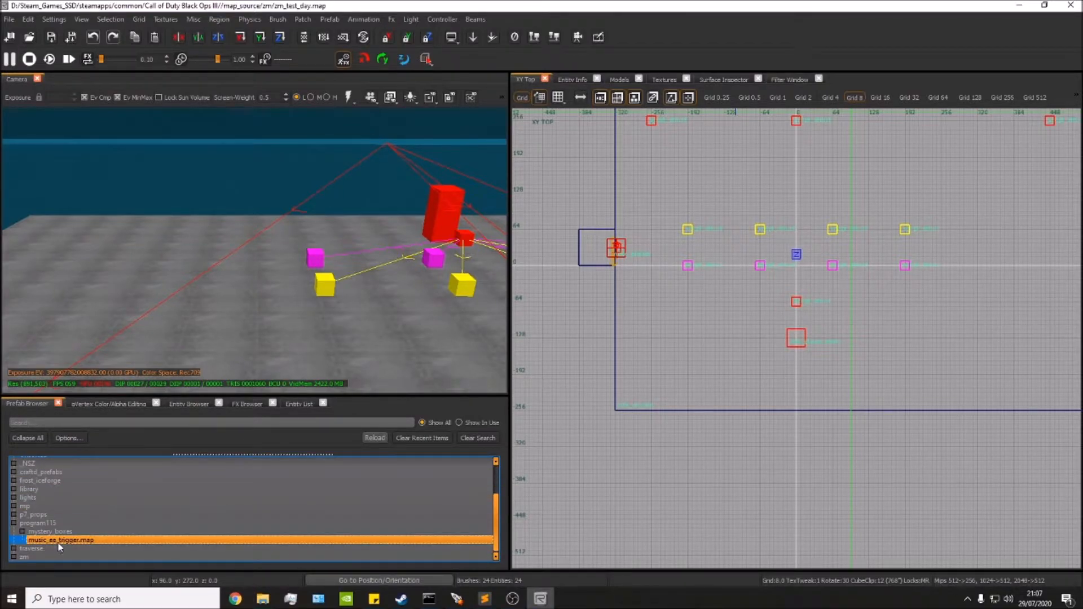
left_click_drag(55, 543, 113, 279)
right_click_drag(123, 295, 73, 294)
key("Escape")
right_click_drag(186, 282, 195, 277)
Rotate the placed teddy bear prefab about its Z axis and deselect it.
left_click(222, 268, "shift")
left_click(279, 37)
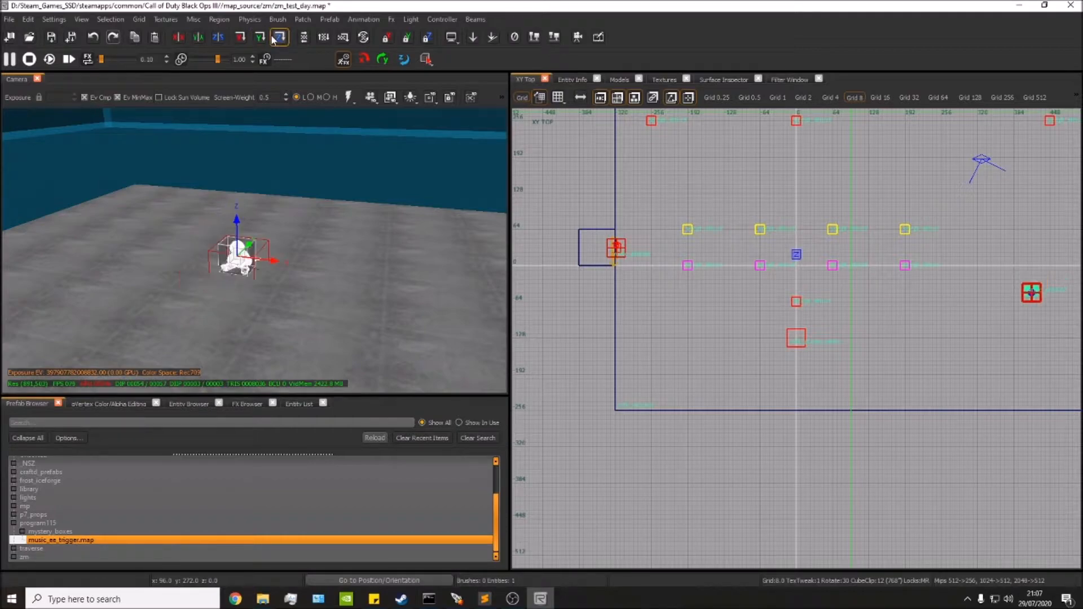
left_click(248, 258, "shift")
right_click_drag(249, 257, 267, 284)
key("Escape")
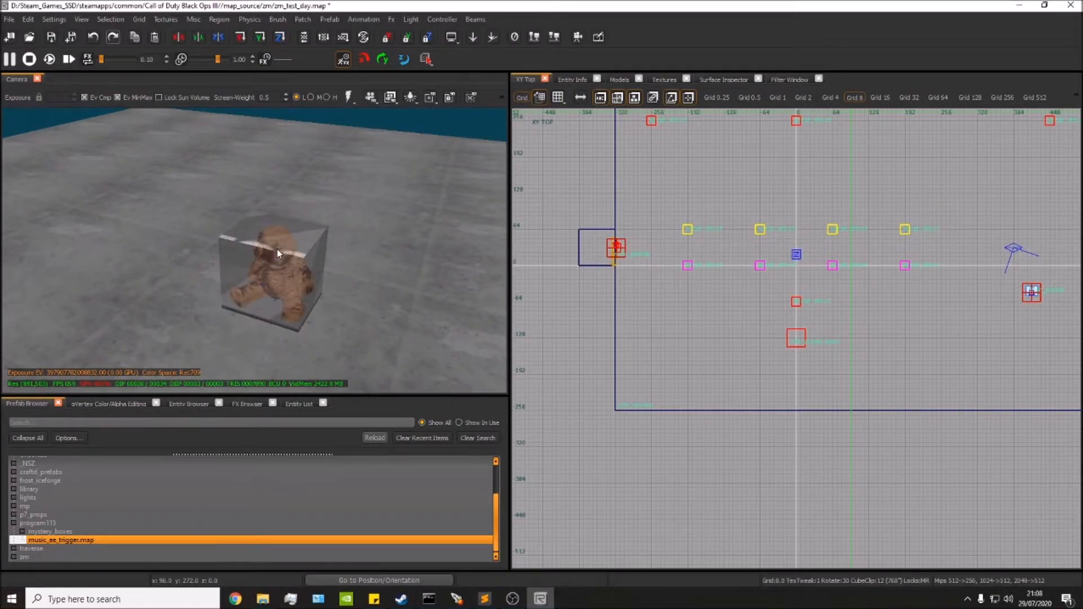
Move the teddy bear prefab to about X 512, Y -128 in the top view, near the map's corner.
left_click(317, 250, "shift")
right_click_drag(893, 255, 680, 261)
scroll(872, 339, "up", 2)
left_click_drag(865, 338, 934, 398)
key("Escape")
right_click_drag(346, 274, 327, 242)
Duplicate the teddy bear prefab and place the copy level with the original, at about X -200.
left_click(223, 207, "shift")
scroll(871, 350, "down", 3)
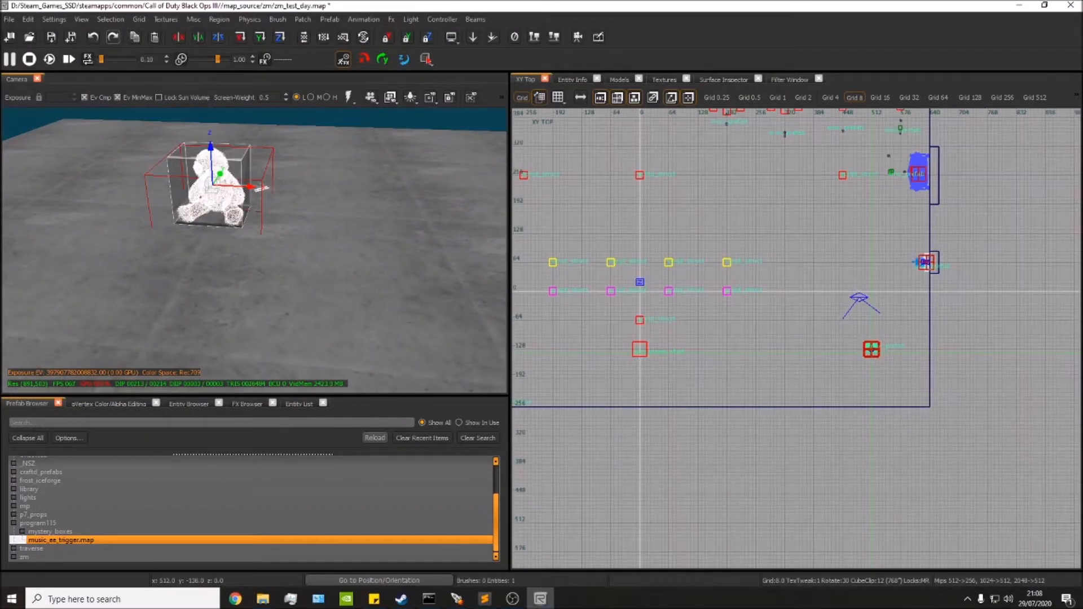
key("space")
left_click_drag(916, 356, 624, 353)
scroll(620, 352, "up", 2)
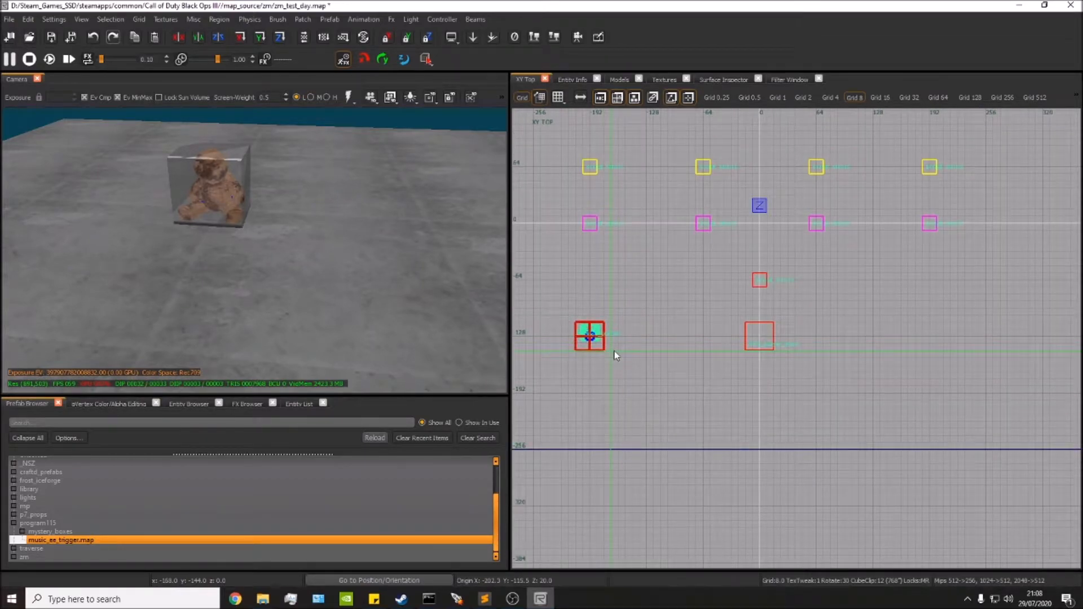
scroll(615, 354, "down", 2)
scroll(627, 353, "up", 2)
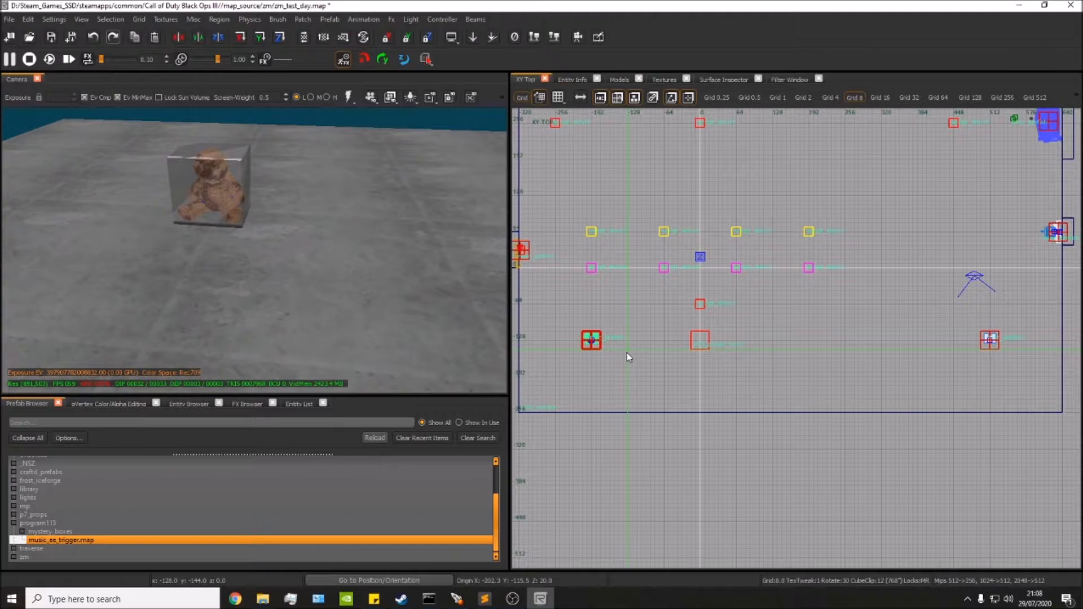
Duplicate the teddy bear prefab again and place this copy between the other two, at about X 150.
key("space")
left_click_drag(624, 363, 792, 361)
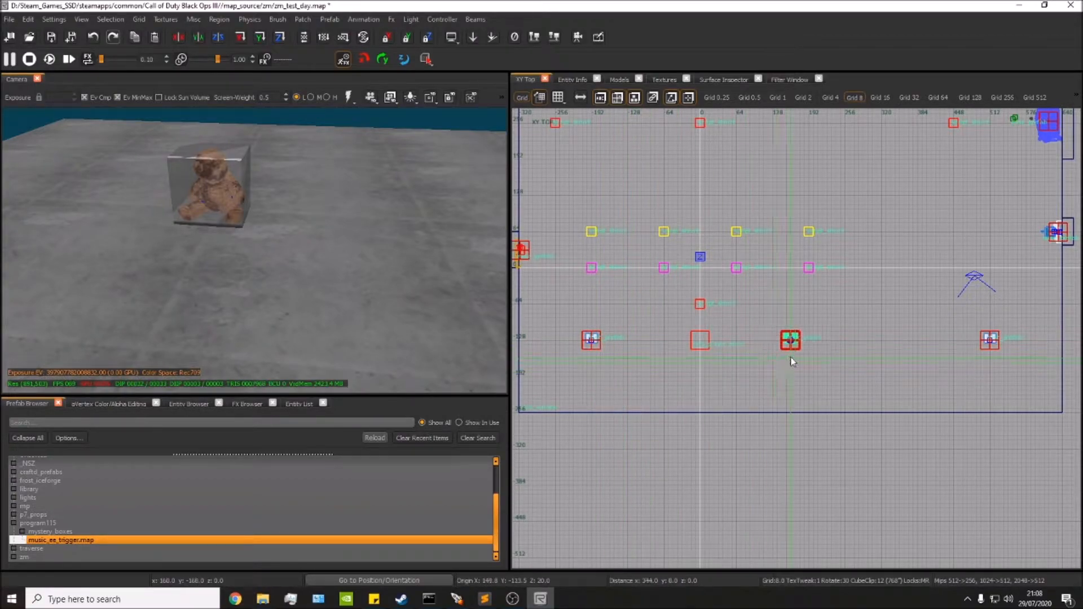
key("Escape")
Enter the original teddy bear's music_ee_trigger prefab for editing.
right_click_drag(173, 282, 215, 270)
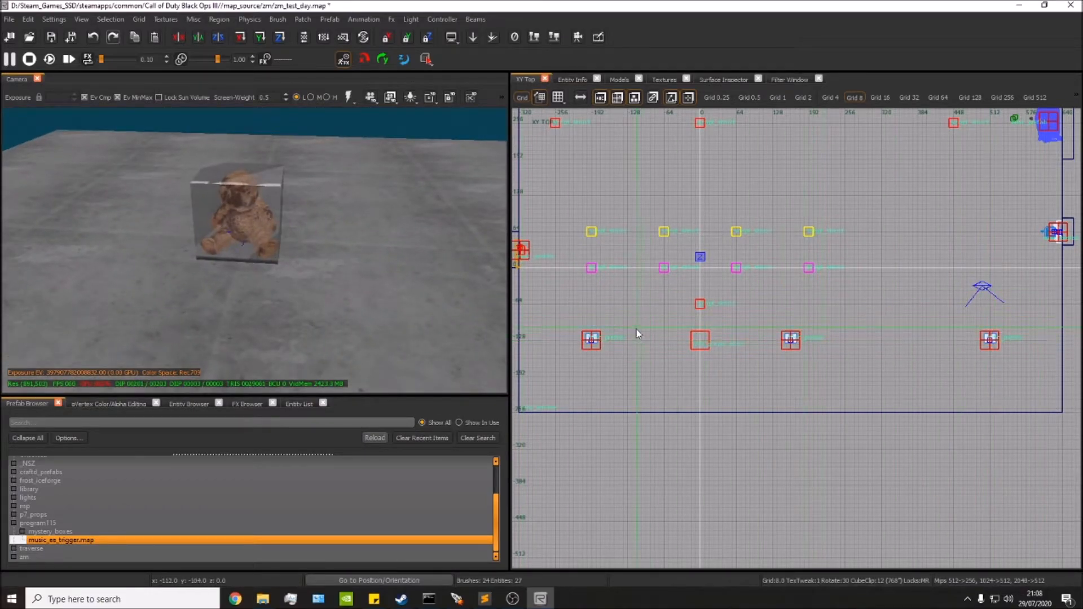
left_click(258, 225)
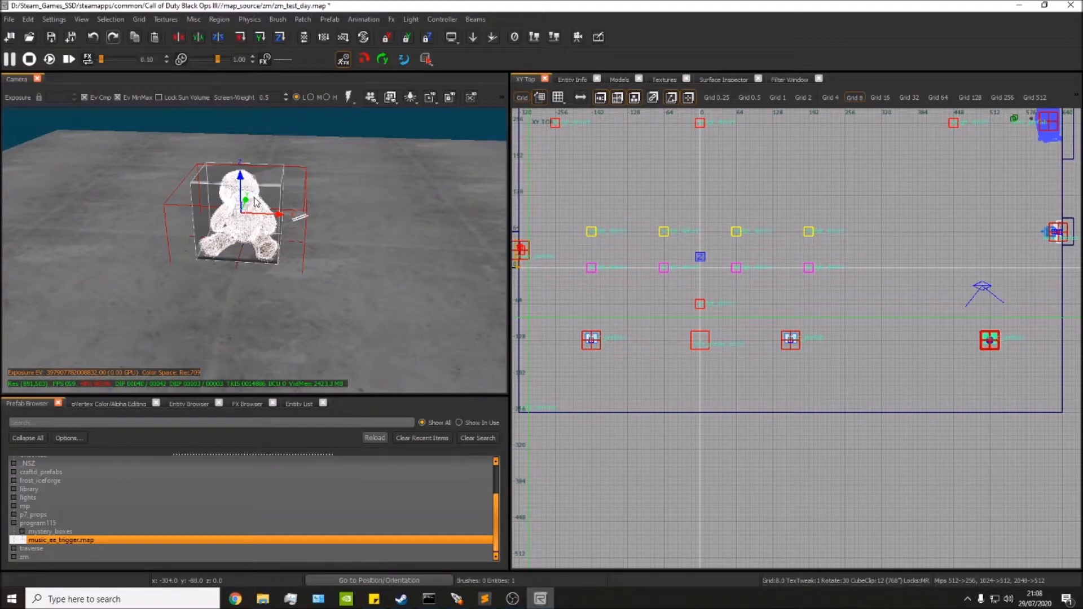
right_click(254, 202)
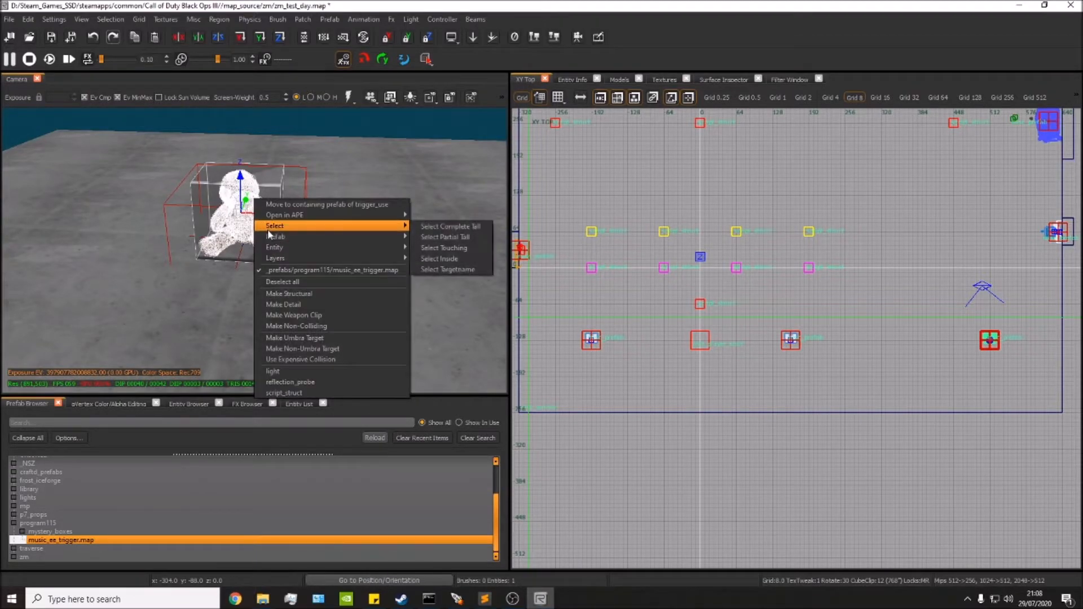
mouse_move(349, 236)
left_click(474, 238)
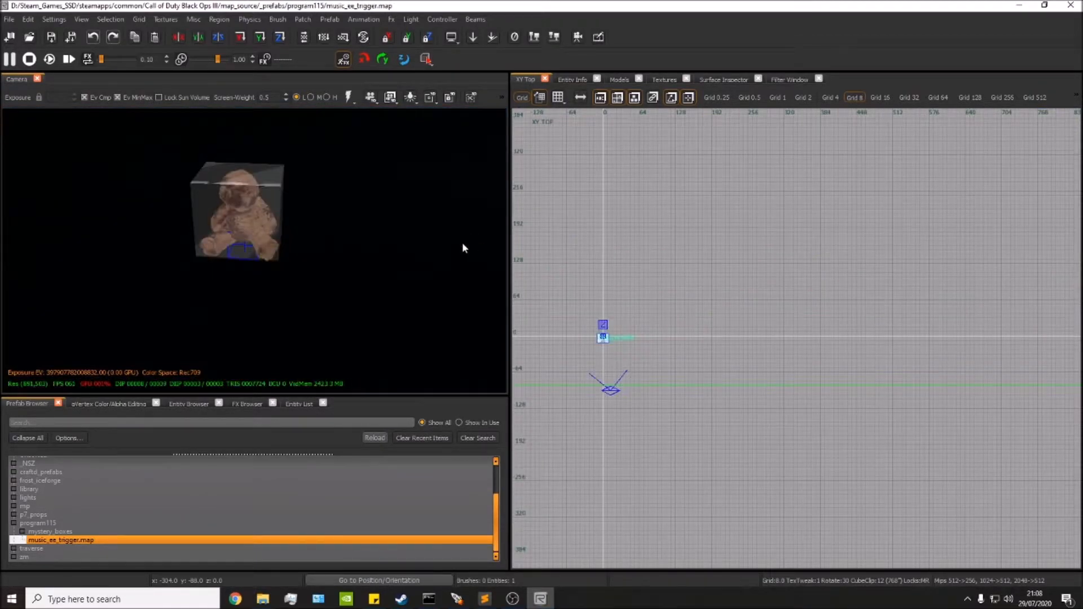
Select the p7_zm_teddybear_sitting model inside the prefab and open its model property.
right_click_drag(289, 272, 502, 239)
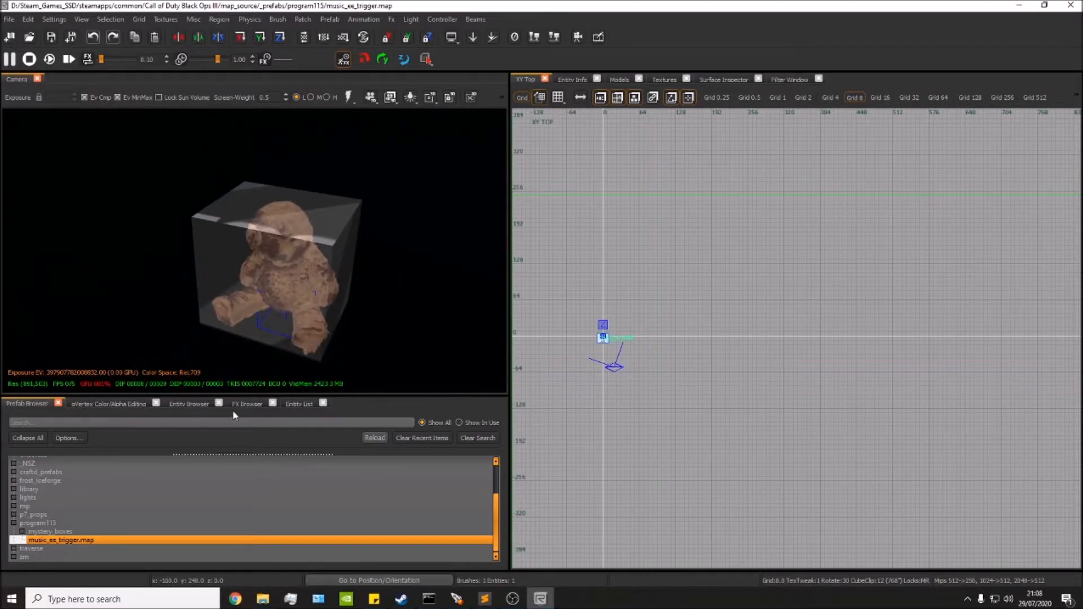
left_click(300, 404)
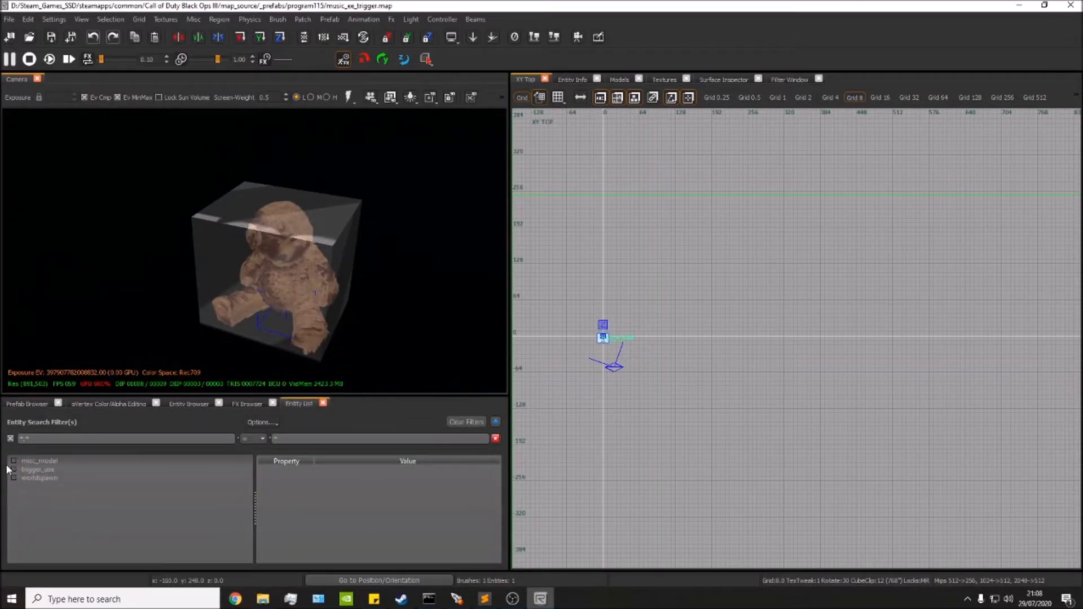
left_click(315, 271)
key("Escape")
left_click(14, 461)
left_click(37, 469)
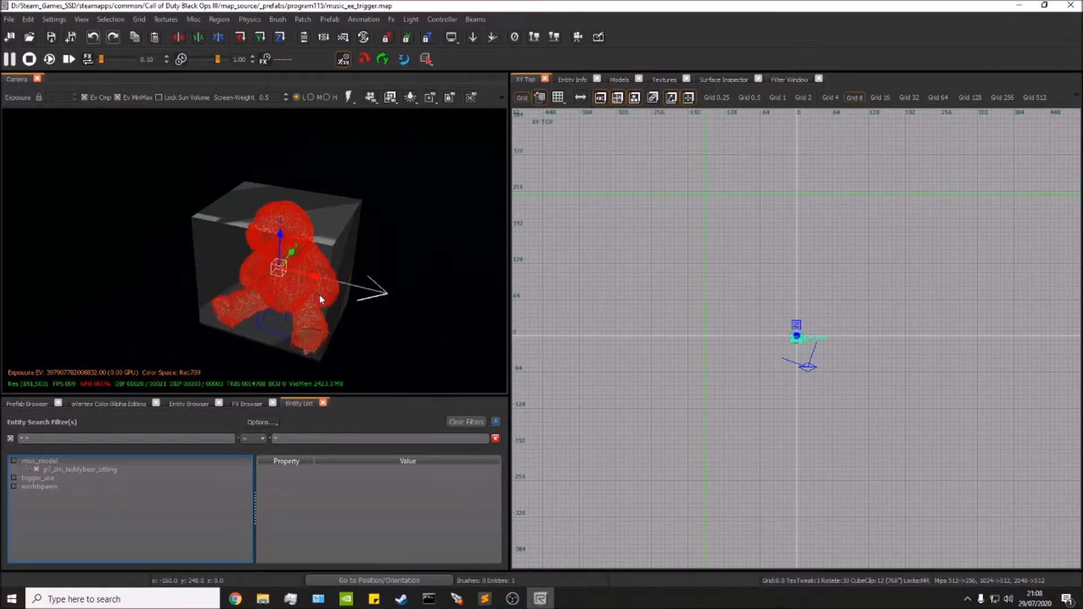
left_click(572, 80)
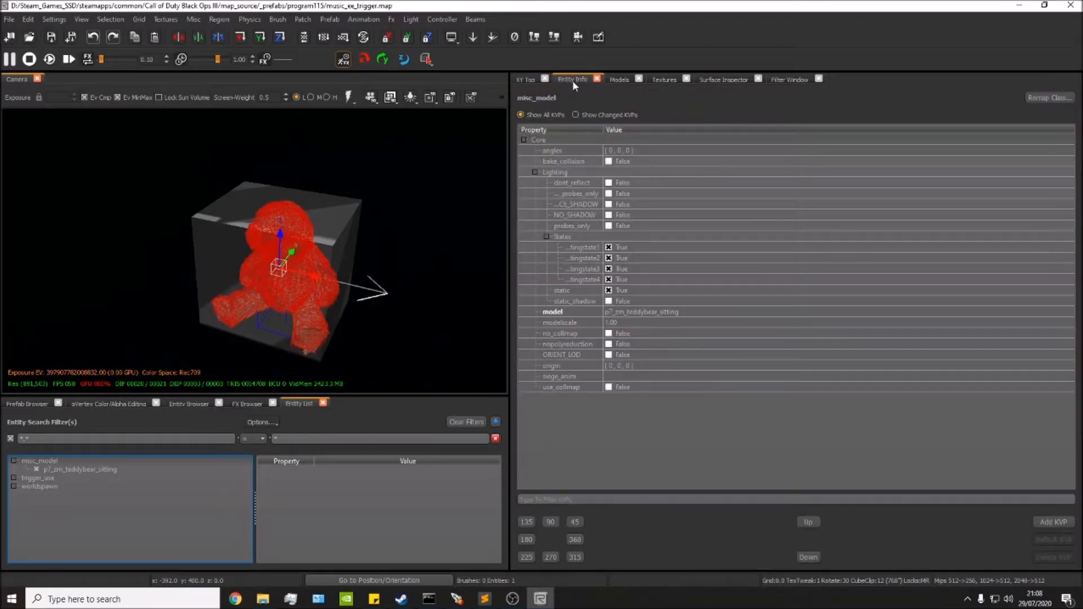
left_click(655, 310)
double_click(697, 315)
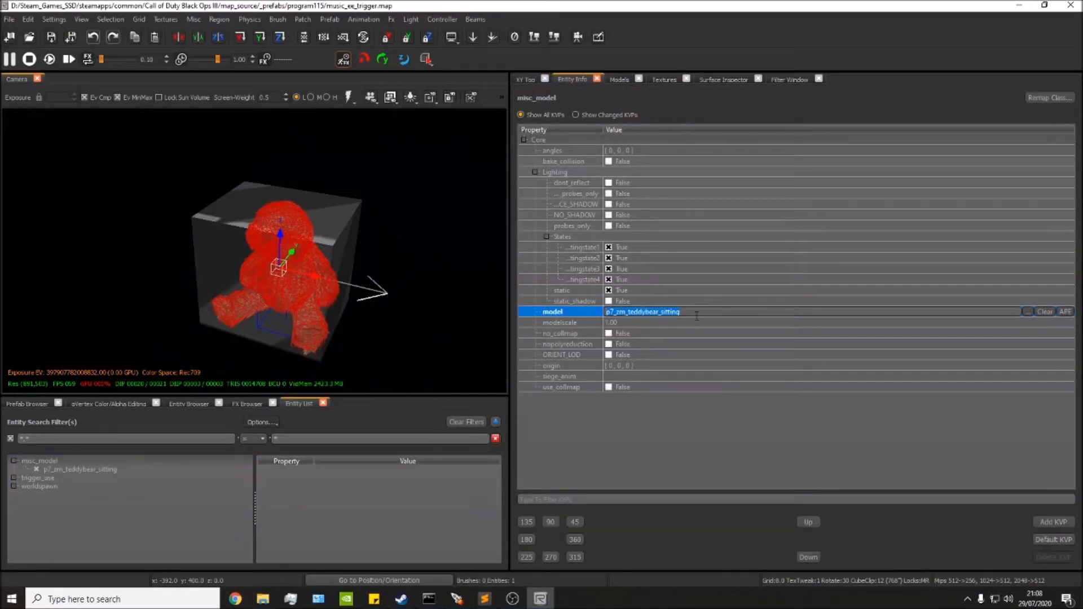
Try replacing the teddy bear model with aac_apt_building_01_apt02_facade_win_02, chosen from all available models.
left_click(618, 79)
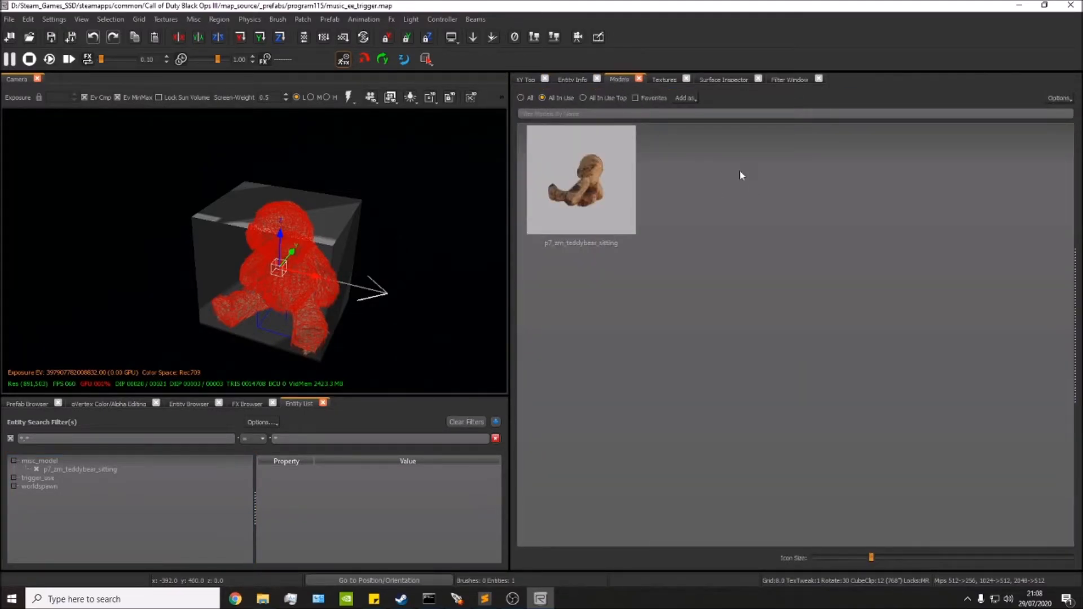
left_click(521, 97)
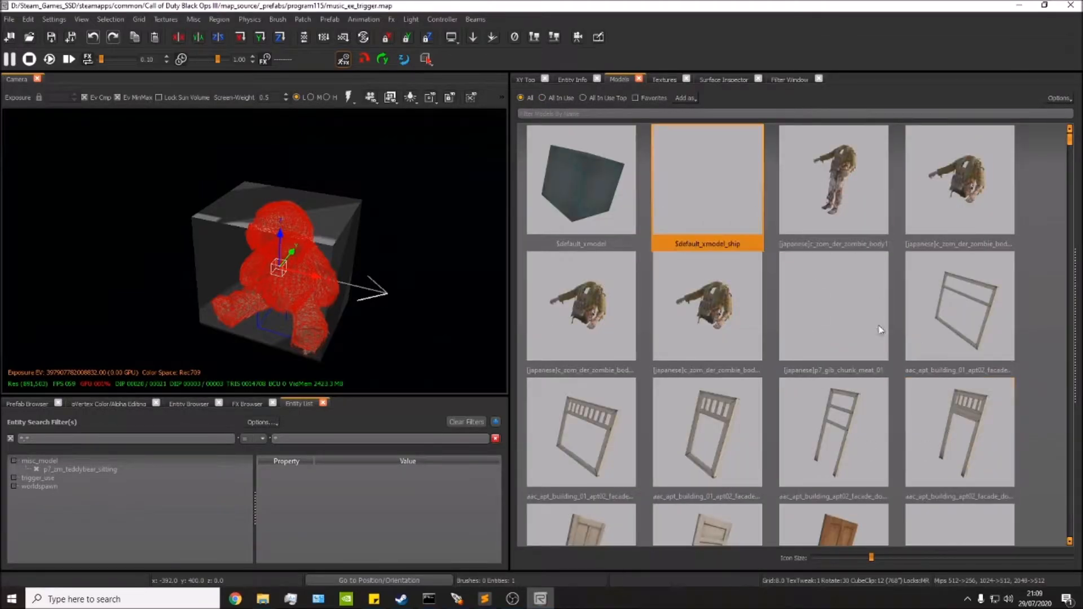
left_click(703, 311)
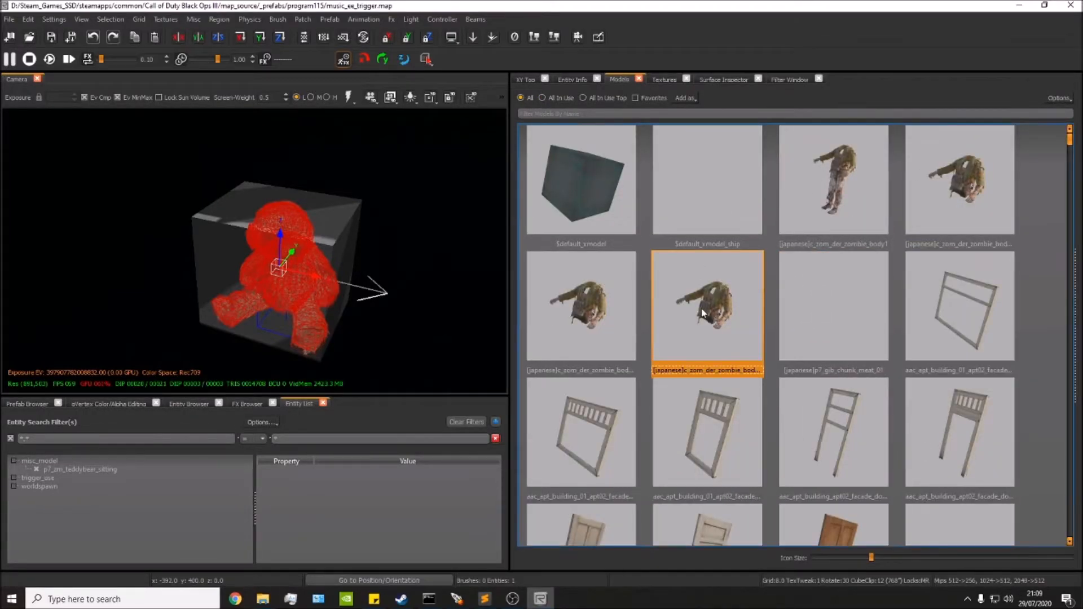
mouse_move(291, 258)
right_mouse_down()
mouse_move(291, 305)
mouse_move(294, 242)
mouse_move(282, 248)
mouse_move(291, 258)
right_mouse_up()
left_click(581, 432)
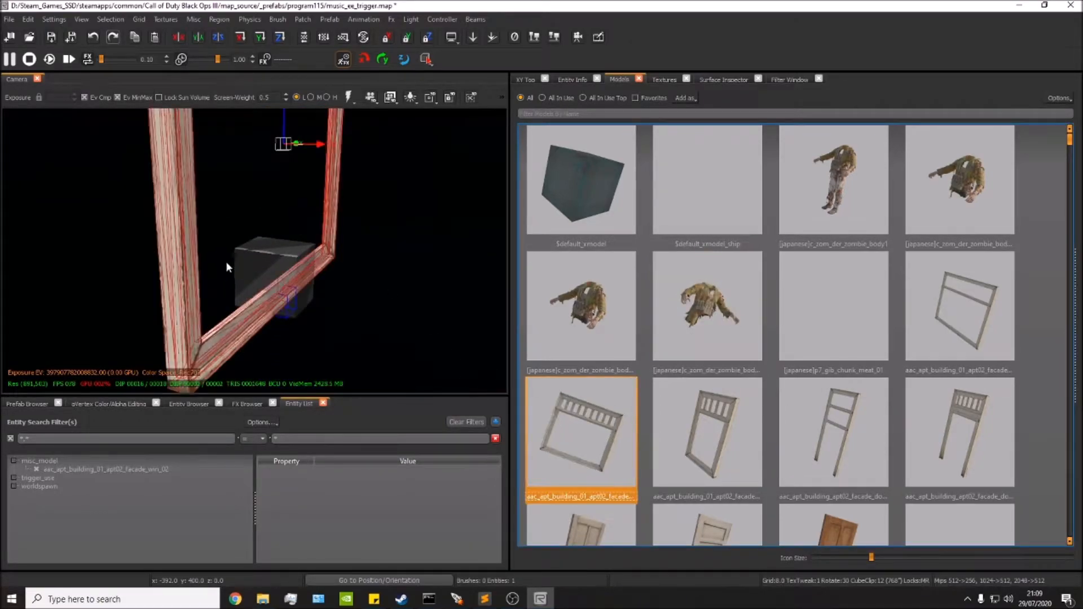
mouse_move(341, 244)
right_mouse_down()
mouse_move(342, 228)
mouse_move(340, 257)
right_mouse_up()
key("Escape")
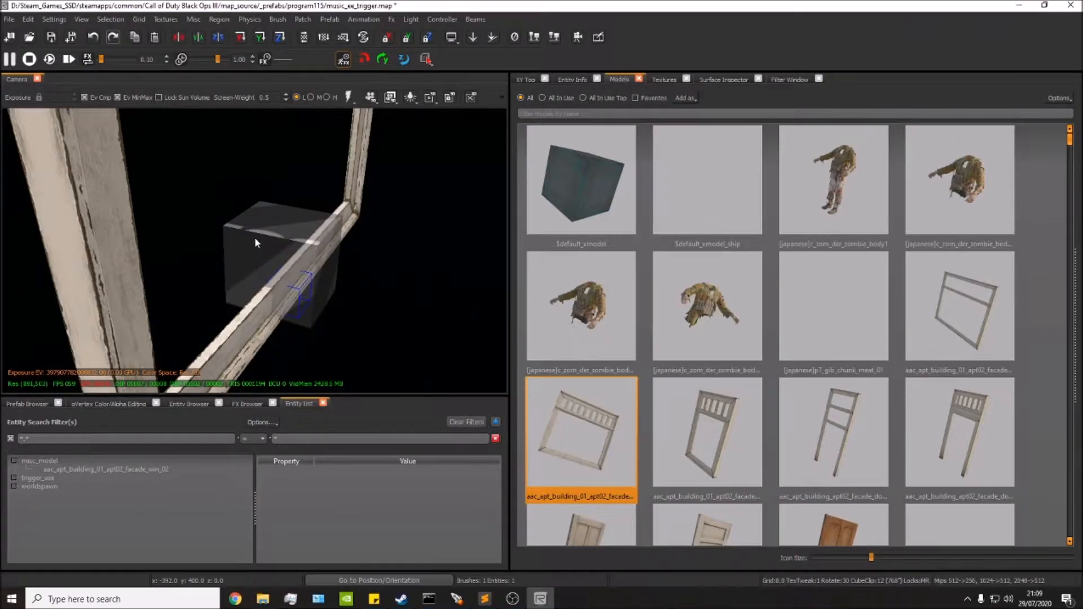
Examine the prefab's trigger box and browse the Trigger entity types, selecting the damage type.
left_click(297, 260)
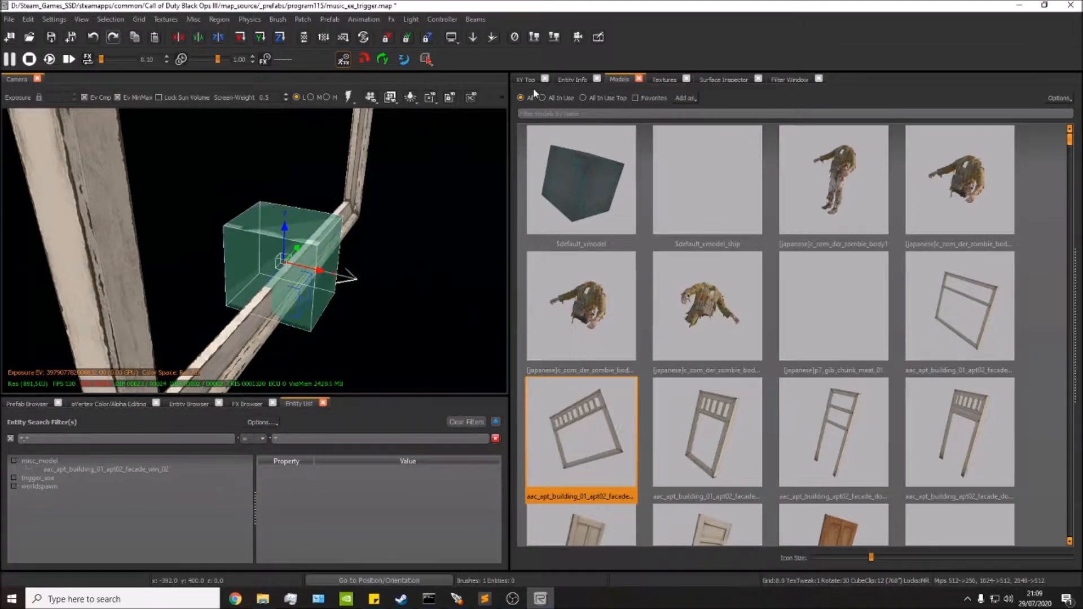
key("Escape")
left_click(182, 405)
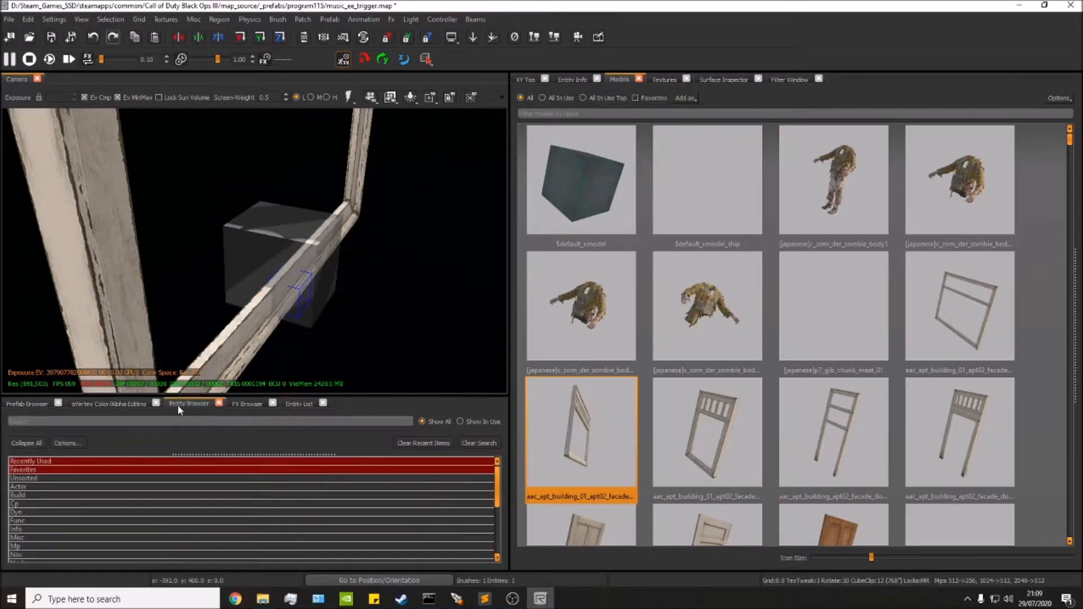
scroll(62, 530, "down", 4)
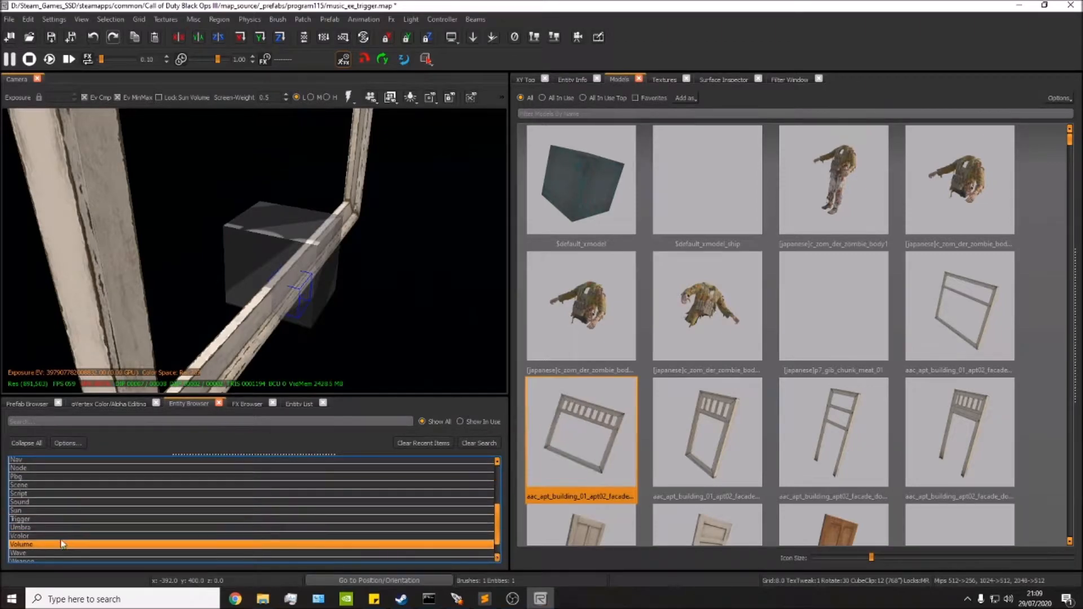
scroll(52, 527, "up", 2)
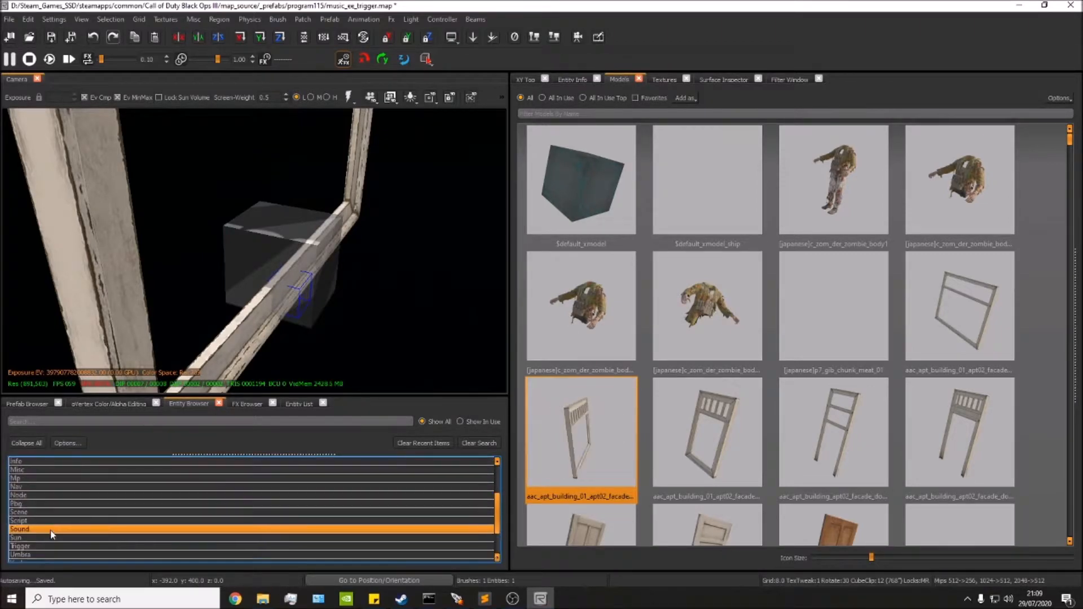
left_click(42, 545)
scroll(56, 539, "down", 2)
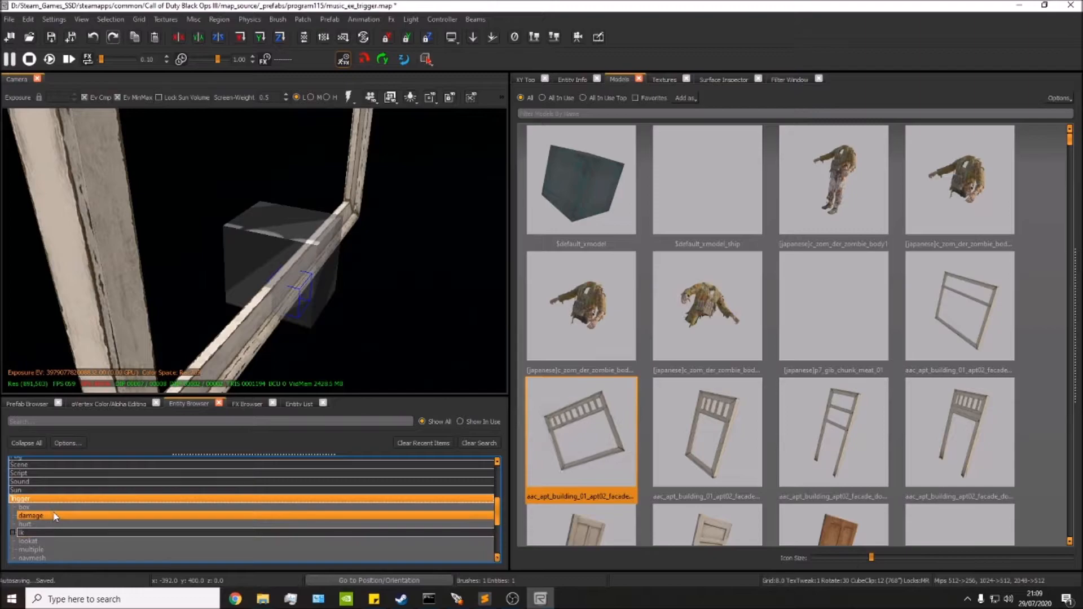
left_click(53, 514)
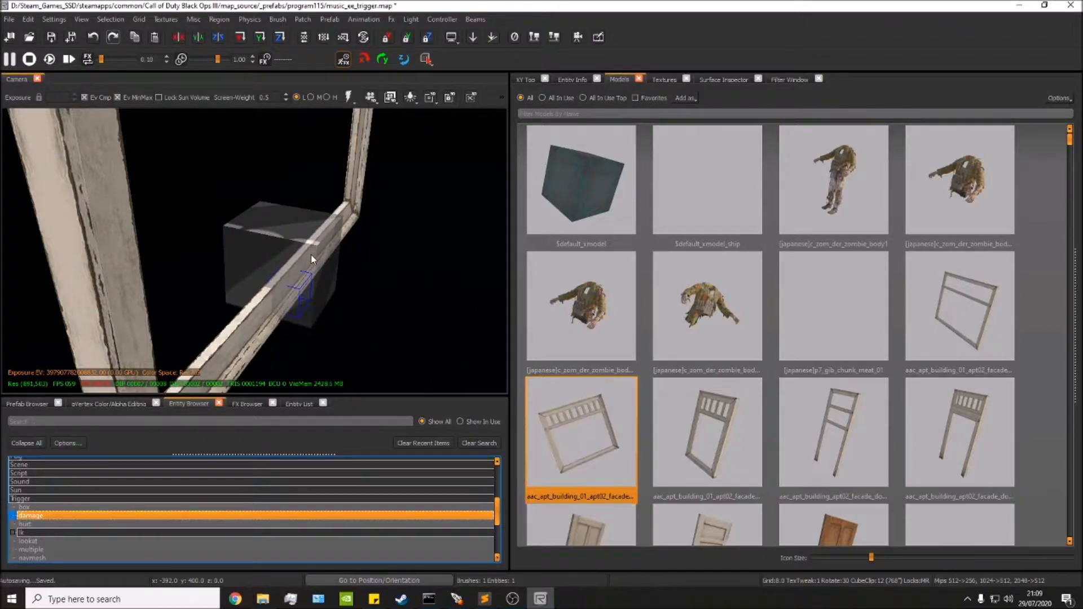
Leave the music_ee_trigger prefab without saving its changes and return to the zm_test_day map.
right_click_drag(307, 268, 307, 283)
right_click_drag(249, 256, 229, 256)
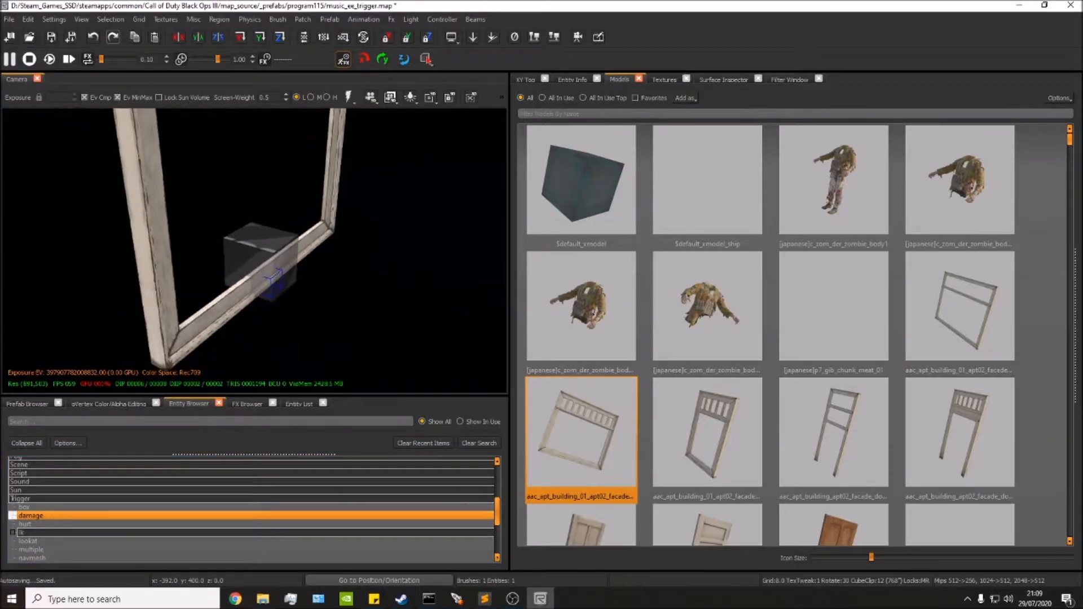
right_click(309, 272)
mouse_move(346, 293)
left_click(438, 300)
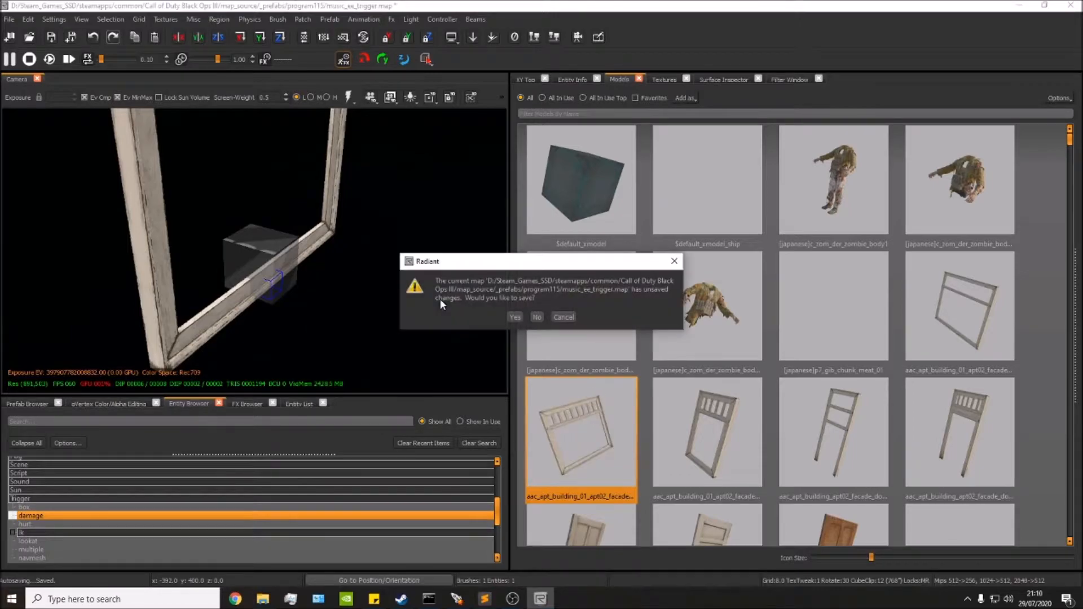
left_click(537, 317)
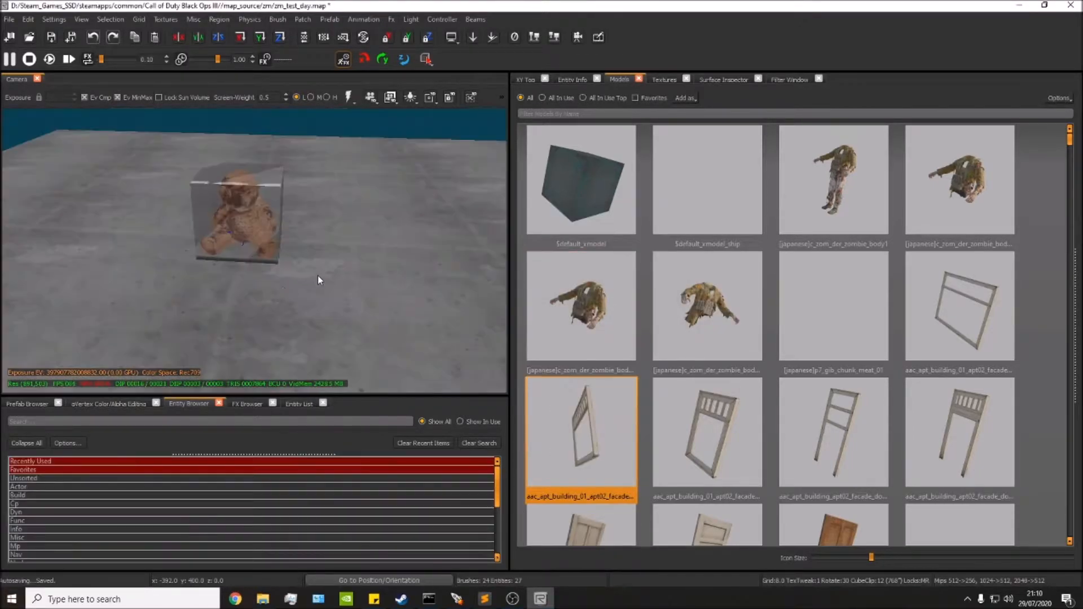
Save the zm_test_day map with its teddy bear prefabs and close the Radiant editor.
right_click_drag(338, 288, 161, 228)
right_click_drag(222, 243, 315, 260)
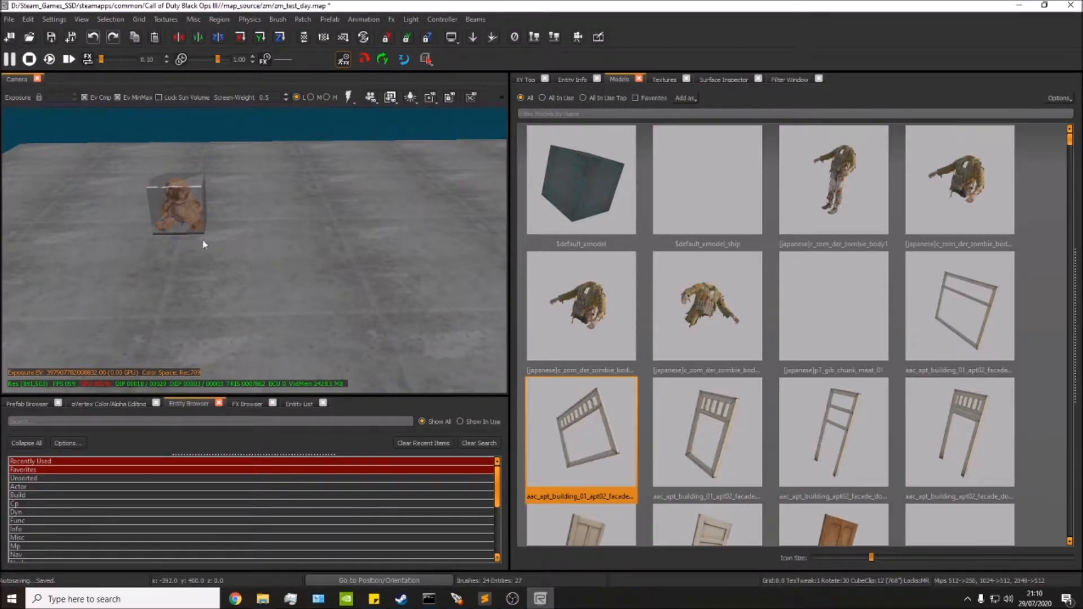
right_click_drag(174, 215, 316, 204)
right_click_drag(349, 170, 314, 193)
key("ctrl+s")
left_click(1070, 5)
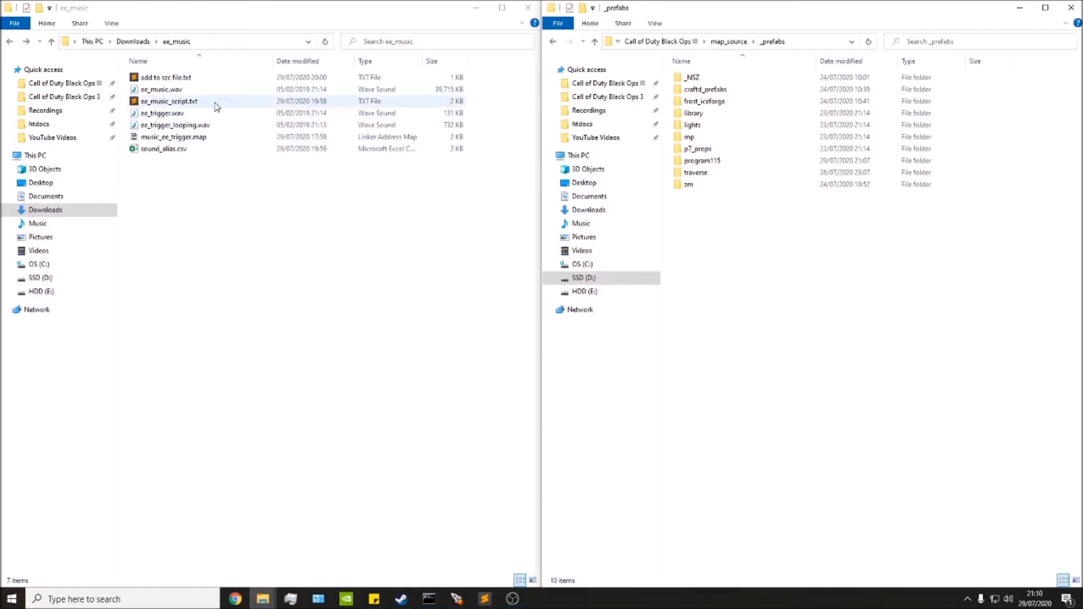
Open zm_test_day.gsc from the usermaps\zm_test_day\scripts\zm folder of the Black Ops III installation.
left_click(654, 41)
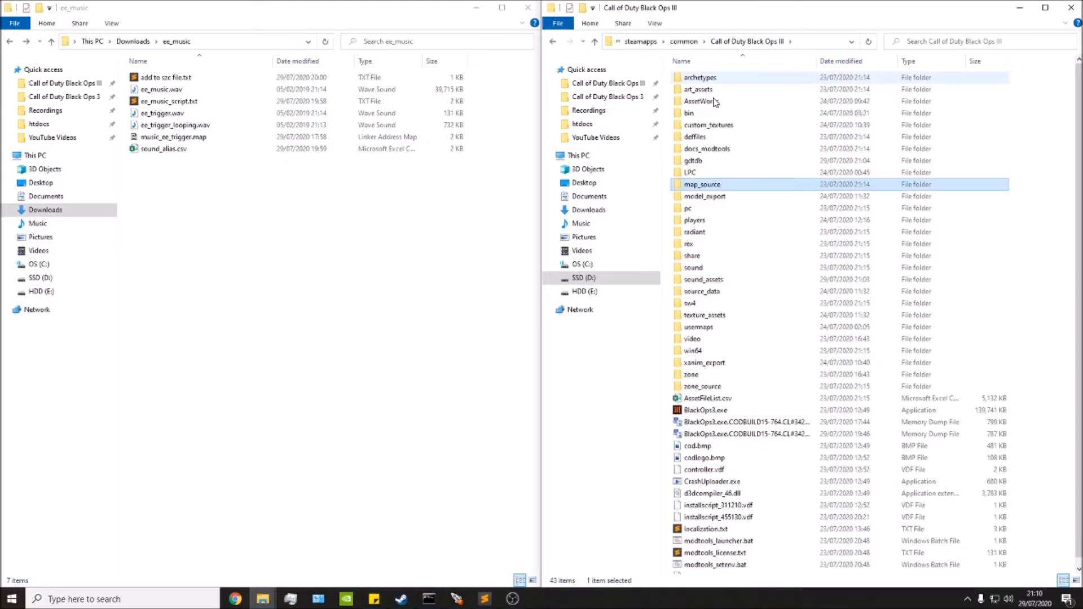
double_click(698, 327)
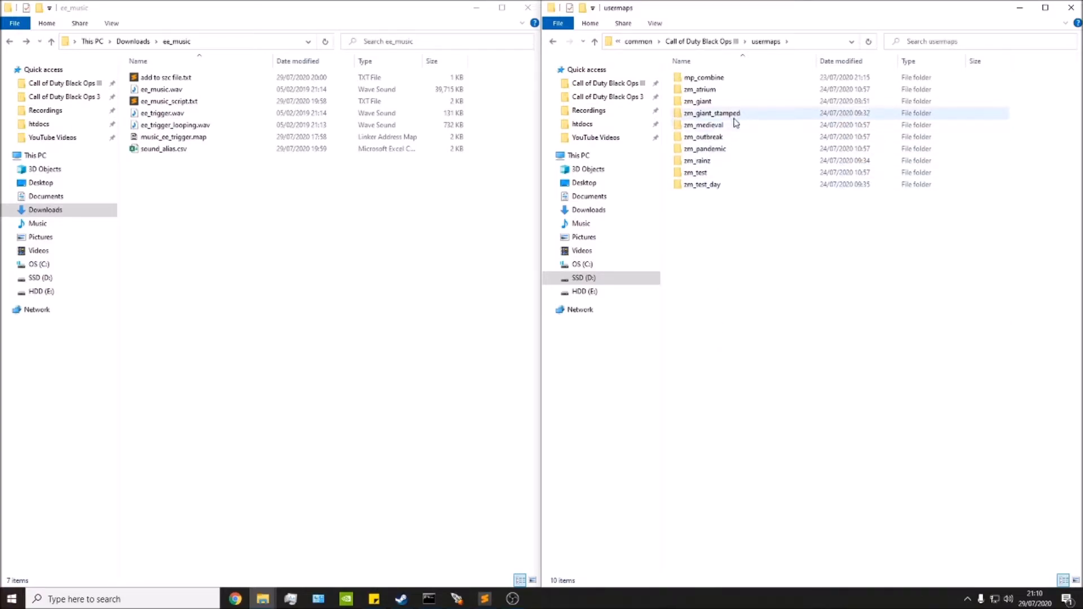
double_click(727, 186)
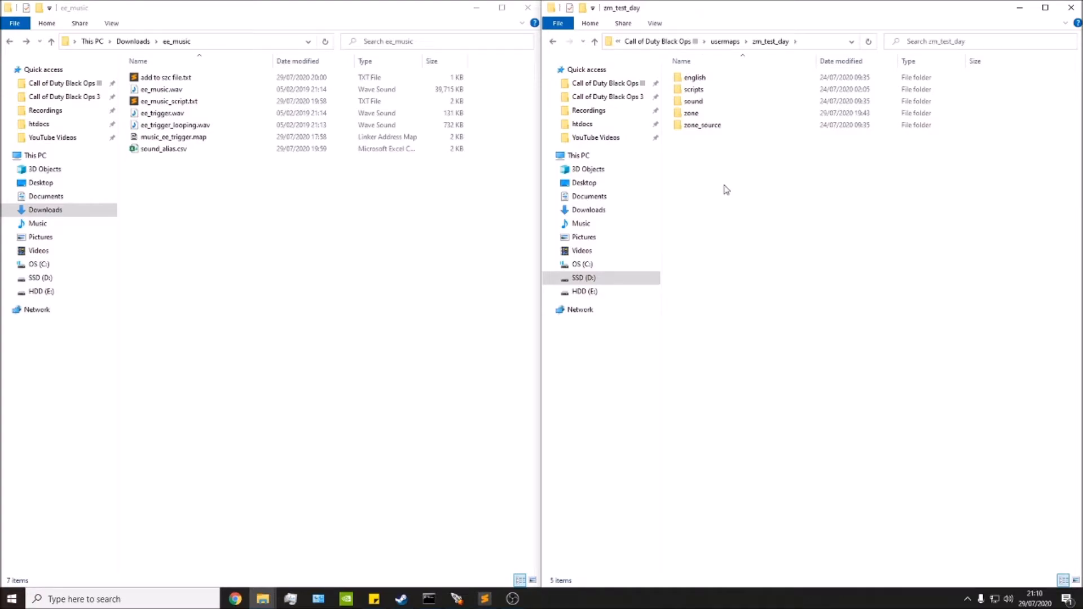
double_click(699, 89)
double_click(709, 79)
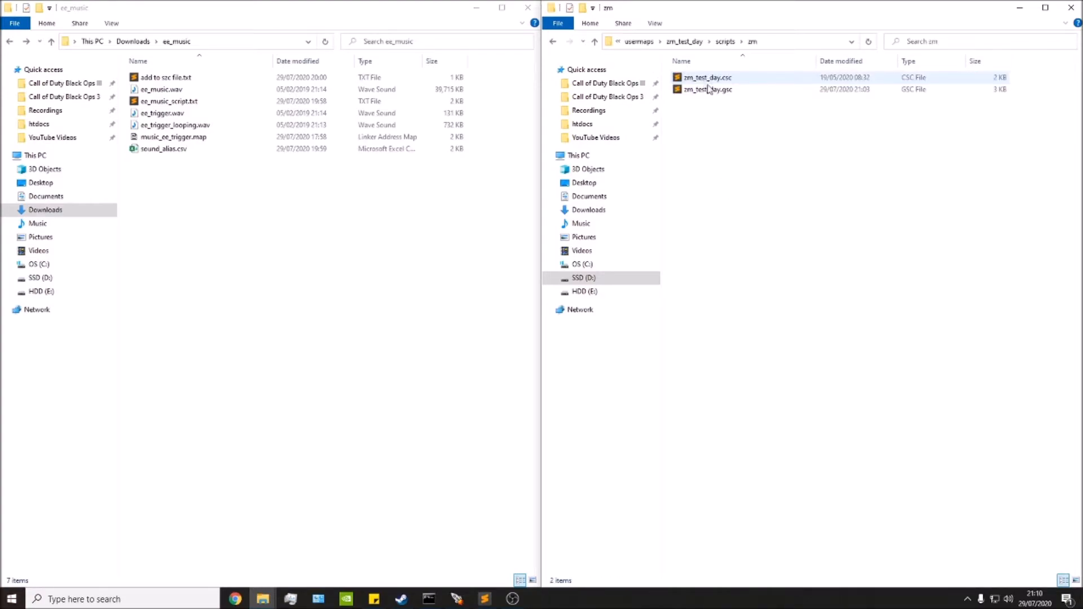
double_click(744, 90)
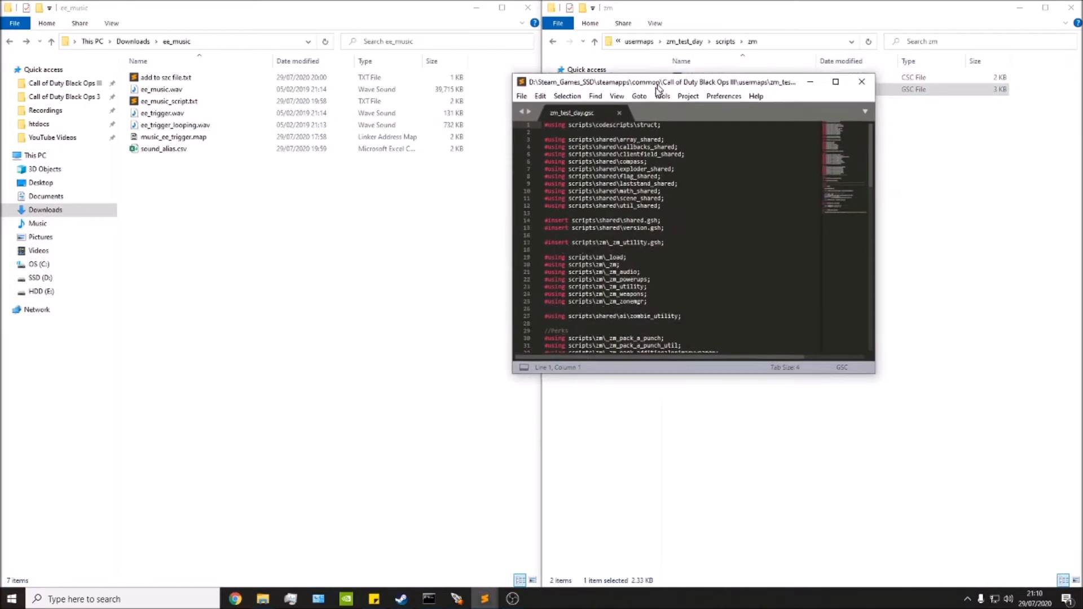
Open ee_music_script.txt from the ee_music folder in a maximised window and copy the line "level thread EE_Music();".
left_click(151, 105)
double_click(151, 105)
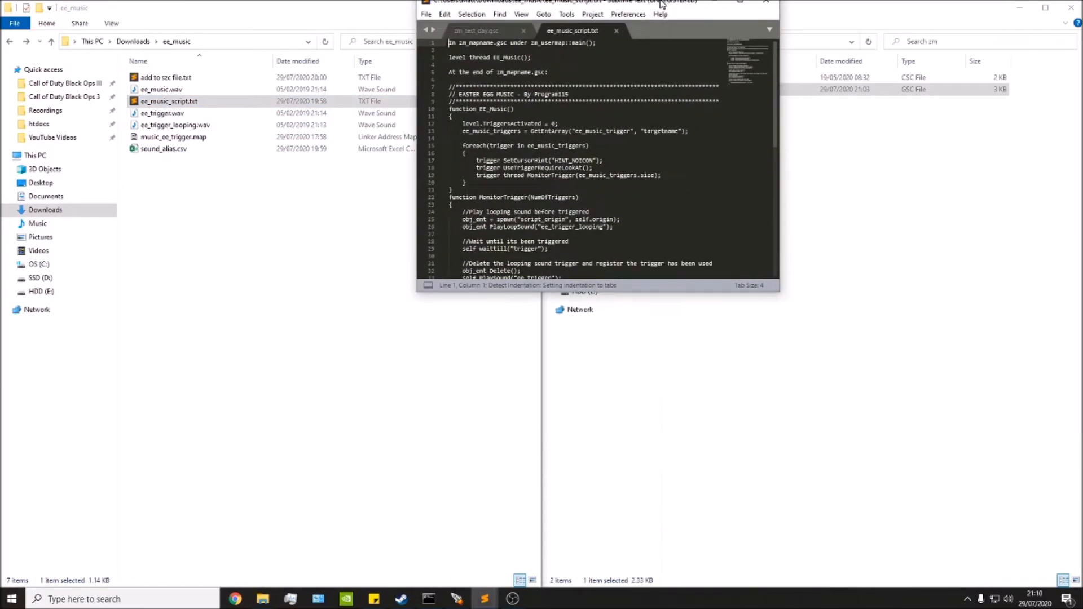
double_click(742, 116)
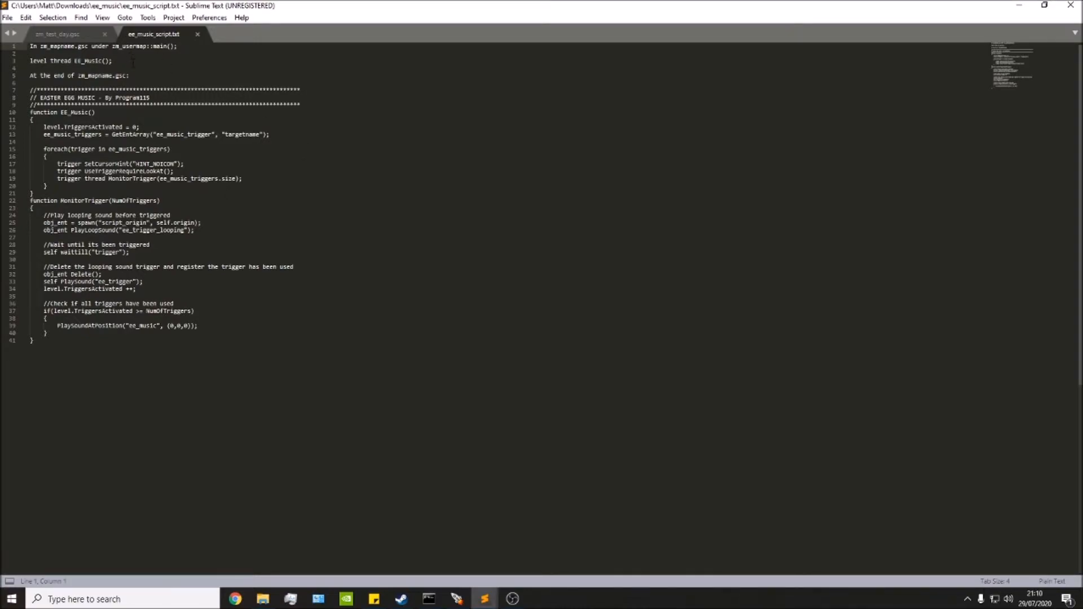
left_click_drag(122, 60, 29, 61)
key("ctrl+c")
Insert "level thread EE_Music();" in the main function of zm_test_day.gsc, separated by a blank line below zm_usermap::main();.
left_click(59, 35)
scroll(142, 374, "up", 2)
scroll(142, 373, "down", 5)
left_click(63, 266)
left_click_drag(54, 281, 71, 281)
left_click(128, 283)
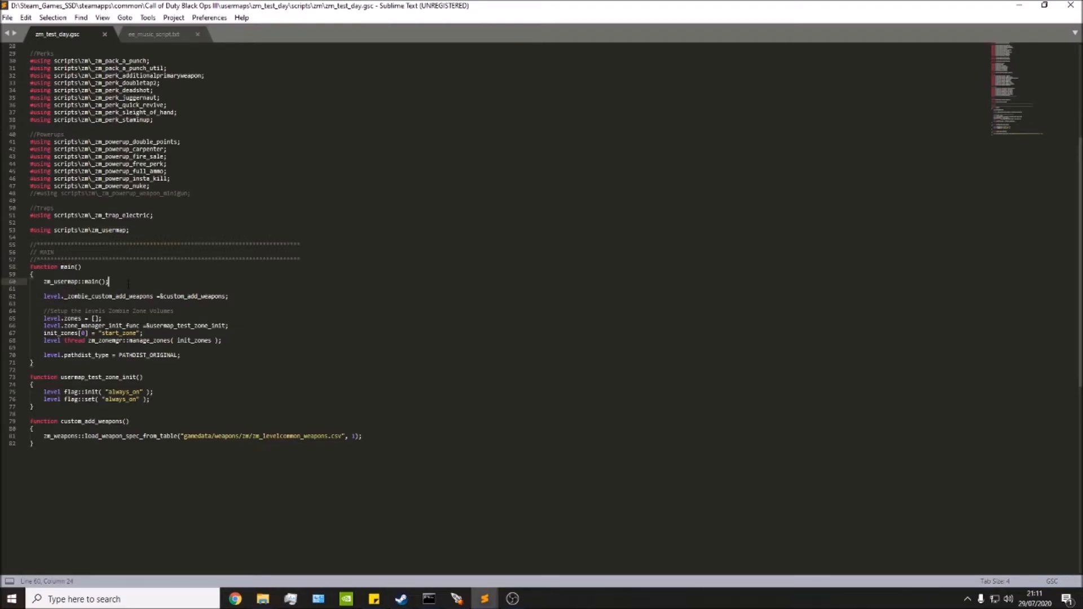
key("Return")
key("Return")
key("ctrl+v")
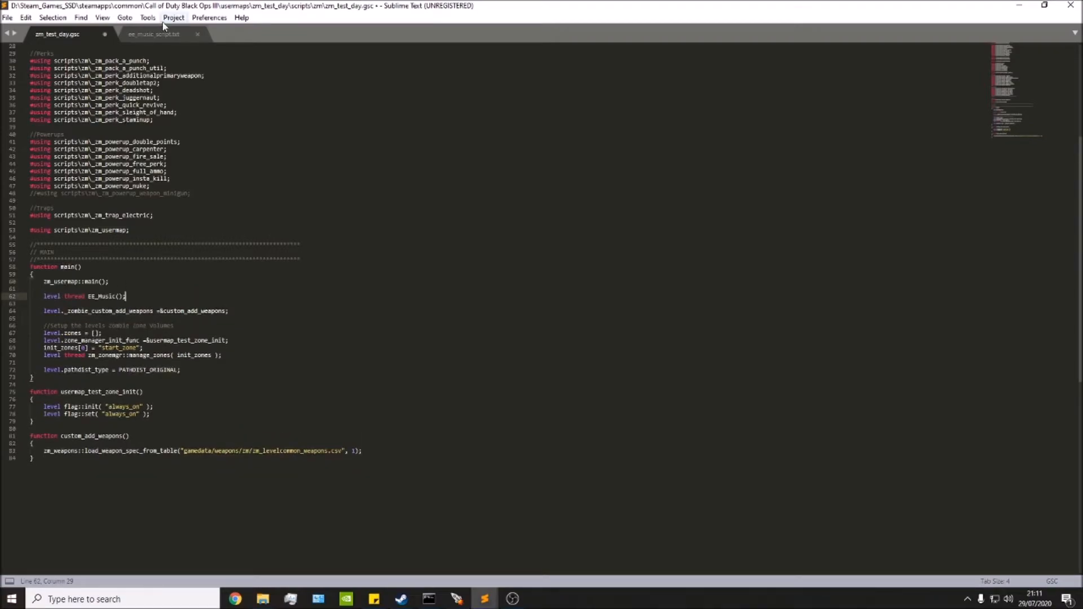
Copy the whole EASTER EGG MUSIC block from ee_music_script.txt, including the EE_Music and MonitorTrigger functions.
left_click(156, 35)
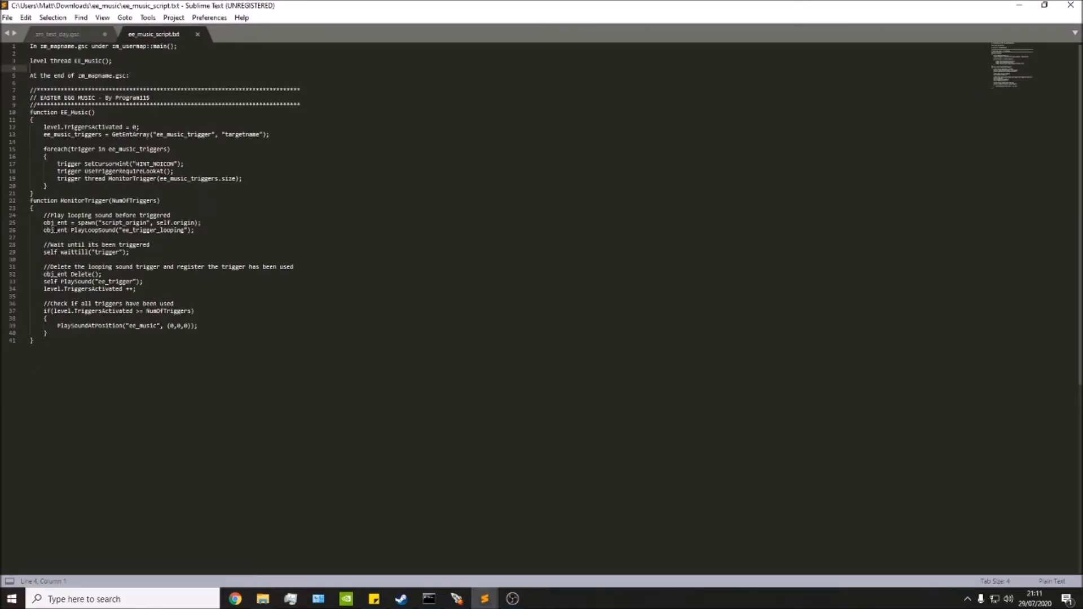
left_click_drag(44, 340, 18, 90)
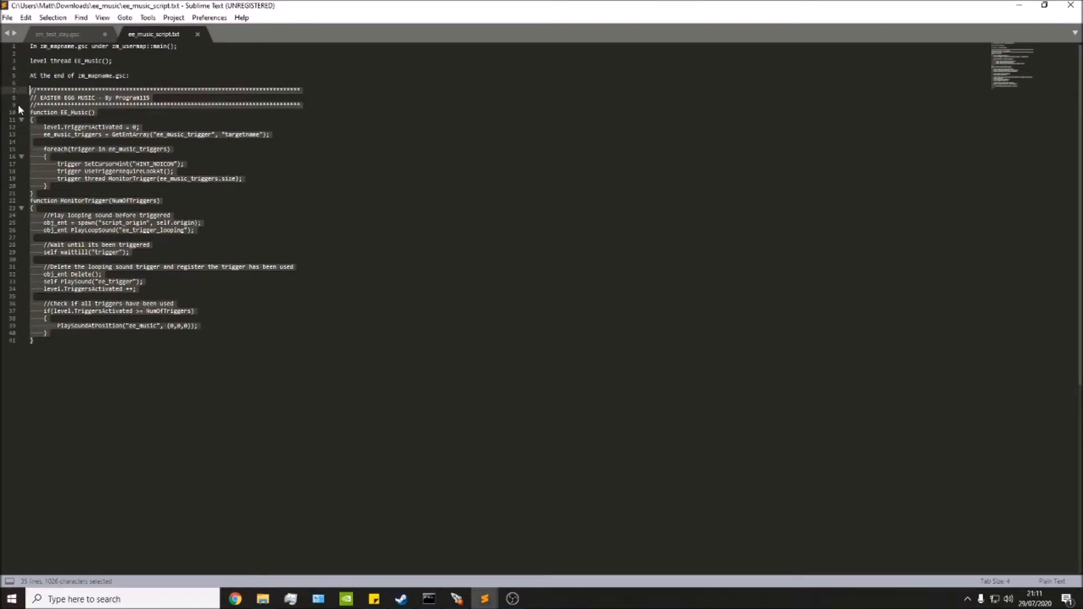
key("ctrl+c")
left_click(237, 120)
Paste the EASTER EGG MUSIC block at the end of zm_test_day.gsc, below the custom_add_weapons function.
left_click(53, 35)
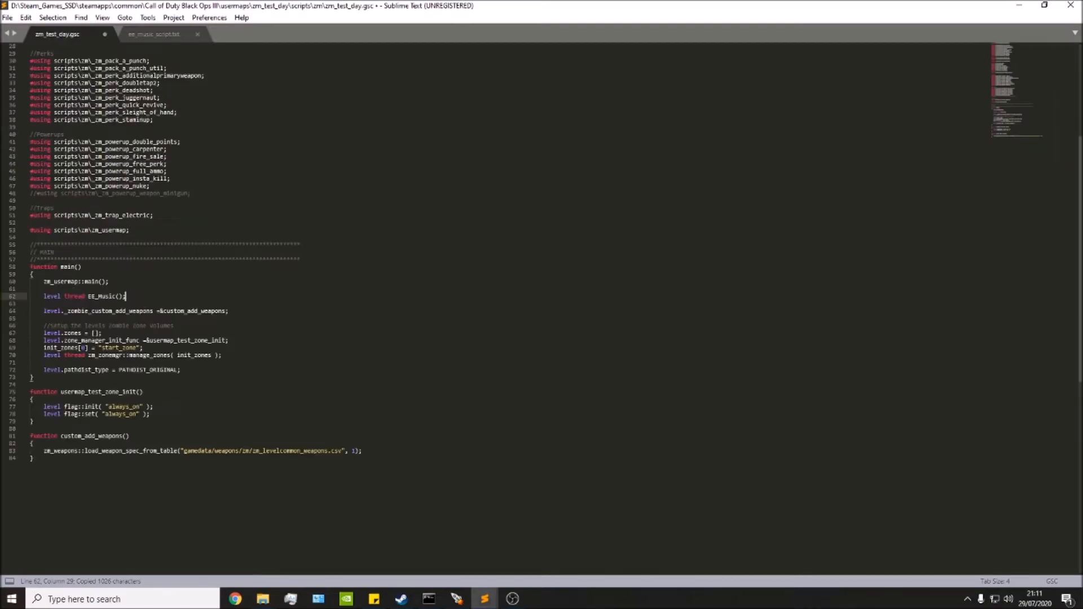
left_click(68, 465)
key("Return")
key("Return")
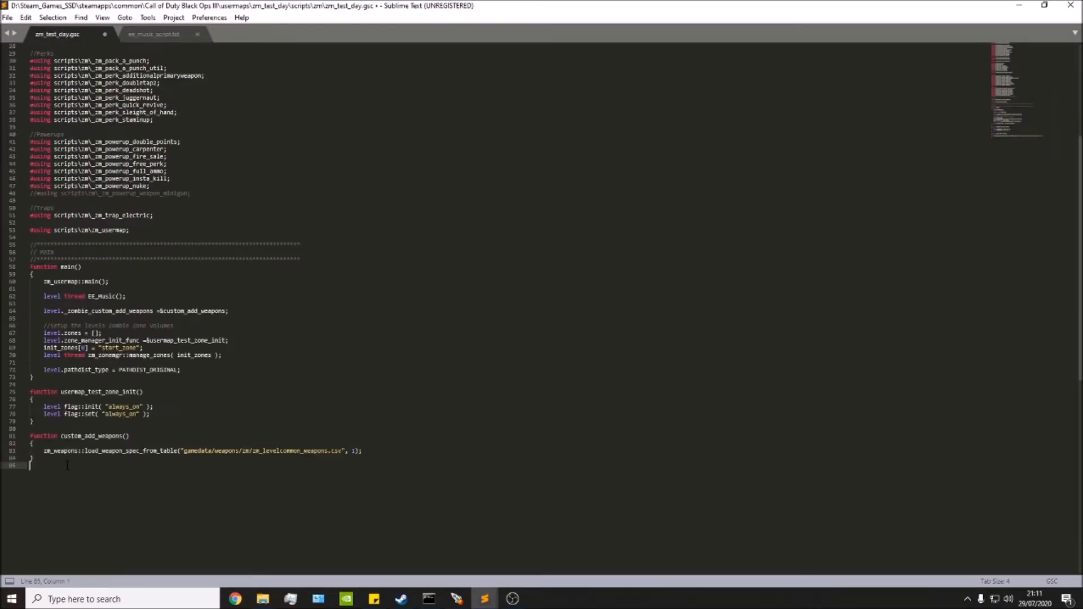
key("ctrl+v")
scroll(541, 308, "down", 2)
left_click_drag(309, 292, 35, 270)
left_click(44, 263)
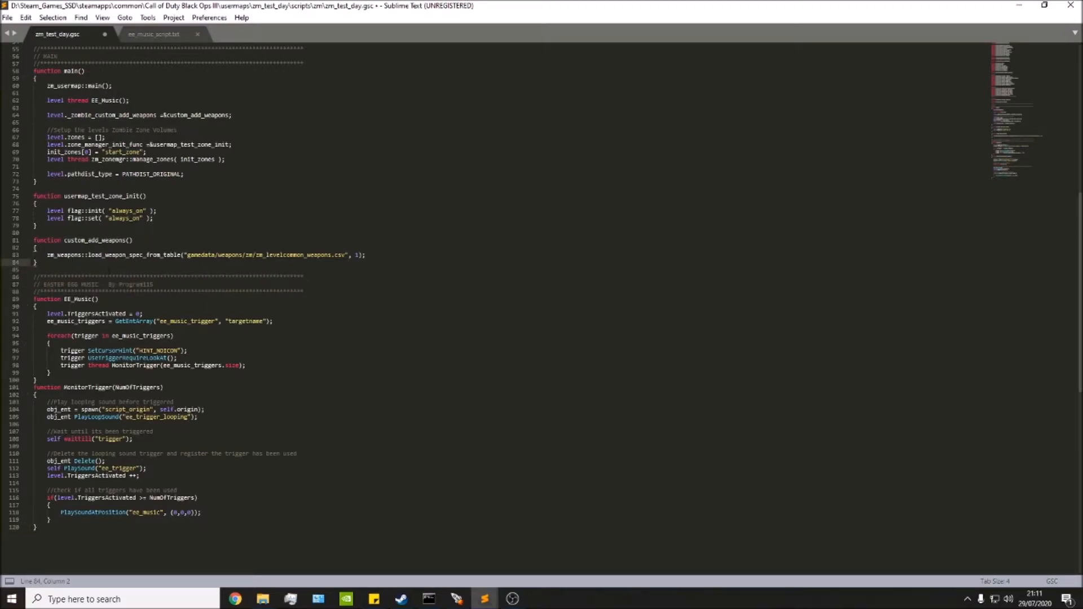
Examine how the EE_Music function initialises the trigger counter, fetches the ee_music_trigger entities and threads MonitorTrigger on each one.
left_click(303, 402)
left_click(393, 359)
mouse_move(82, 314)
left_mouse_down()
mouse_move(124, 313)
mouse_move(70, 314)
left_mouse_up()
left_click(161, 314)
left_click_drag(163, 321, 33, 328)
left_click_drag(168, 327, 164, 323)
left_click(178, 324)
left_click_drag(160, 321, 209, 322)
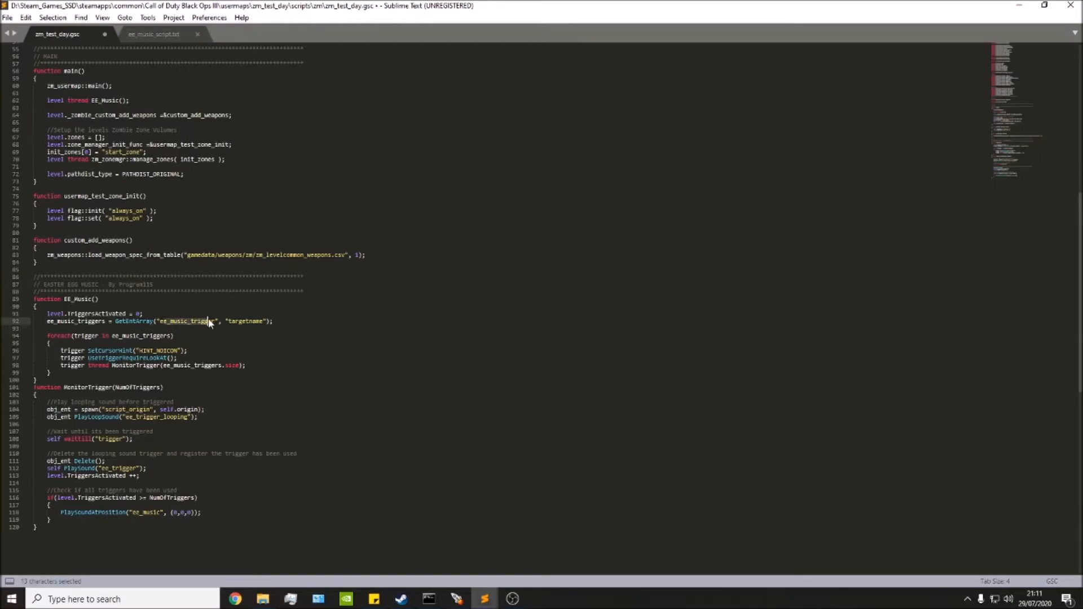
left_click(207, 322)
left_click_drag(115, 366, 156, 365)
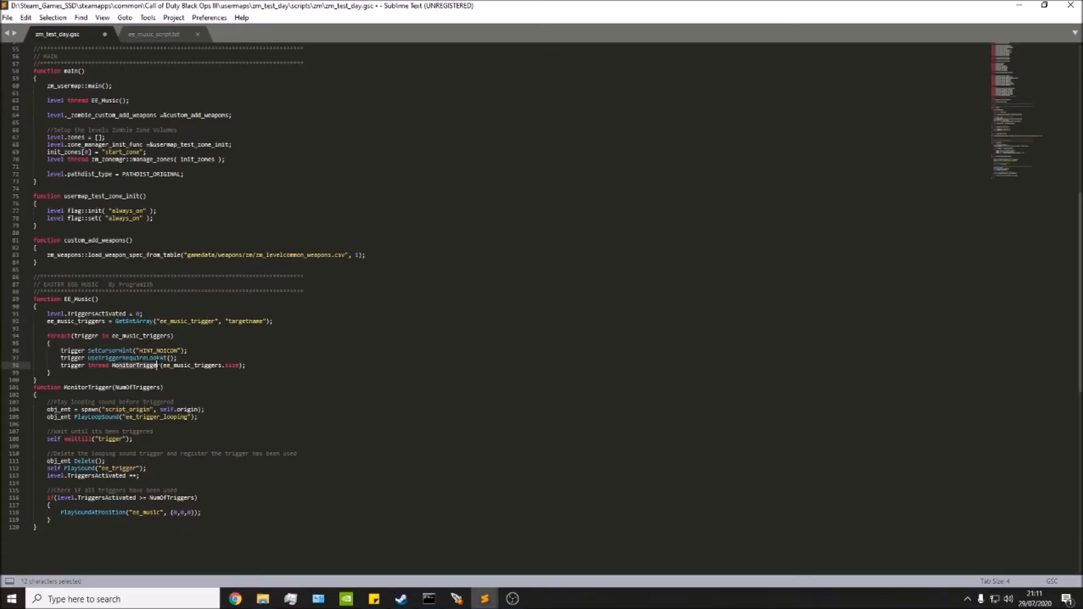
left_click(219, 366)
left_click_drag(113, 365, 160, 366)
left_click(163, 366)
Examine the MonitorTrigger lines that play the looping sound, wait for the trigger, delete the sound entity and play ee_trigger.
left_click_drag(101, 419, 176, 420)
left_click(216, 418)
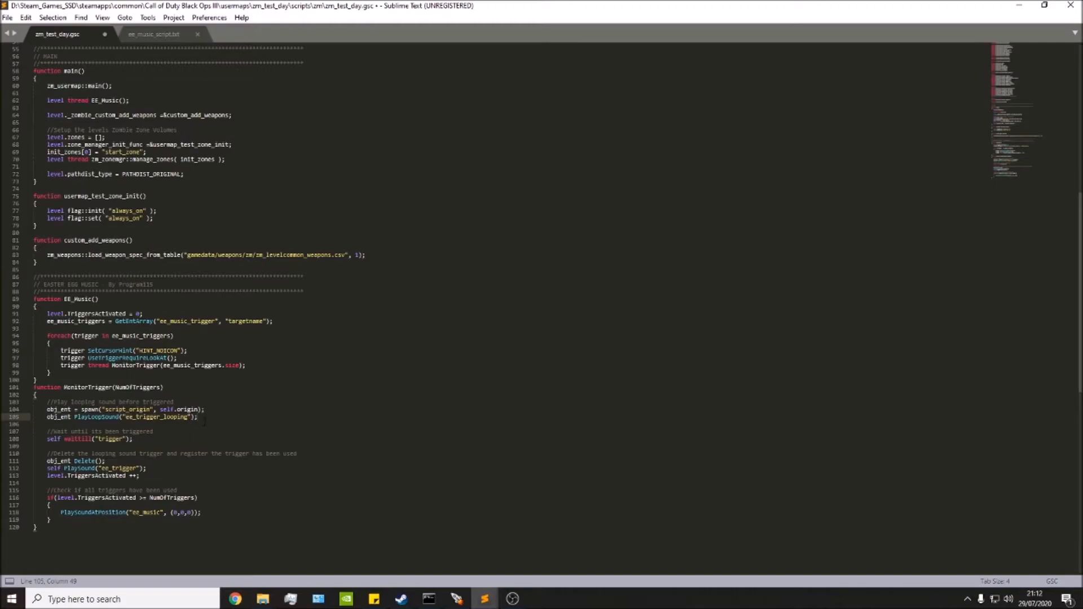
left_click_drag(151, 438, 55, 441)
left_click(174, 439)
left_click(83, 425)
left_click(140, 438)
left_click_drag(105, 460, 148, 468)
left_click(159, 469)
Examine how MonitorTrigger increments TriggersActivated, compares it with NumOfTriggers and plays ee_music when all triggers are used.
left_click_drag(141, 477, 91, 480)
left_click(91, 468)
left_click_drag(78, 314, 122, 314)
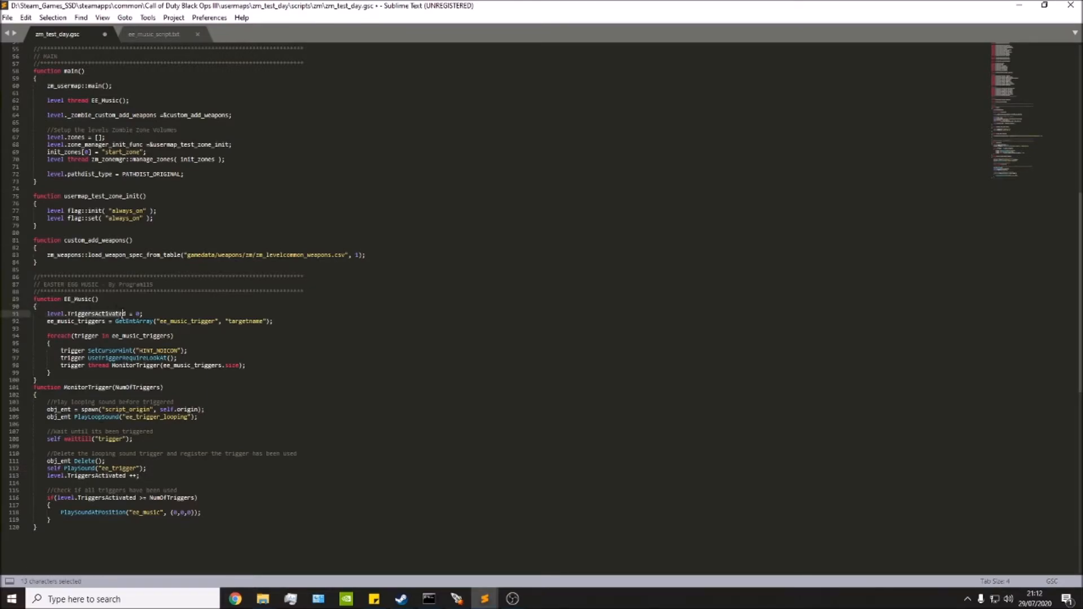
left_click(158, 314)
left_click_drag(142, 478, 51, 479)
left_click(150, 479)
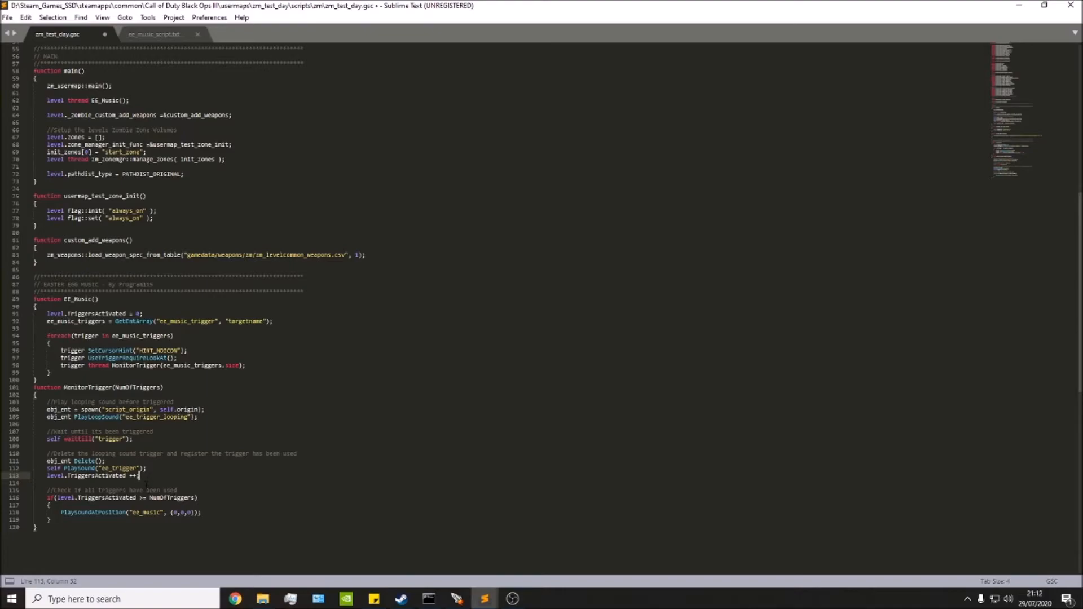
left_click_drag(199, 497, 49, 498)
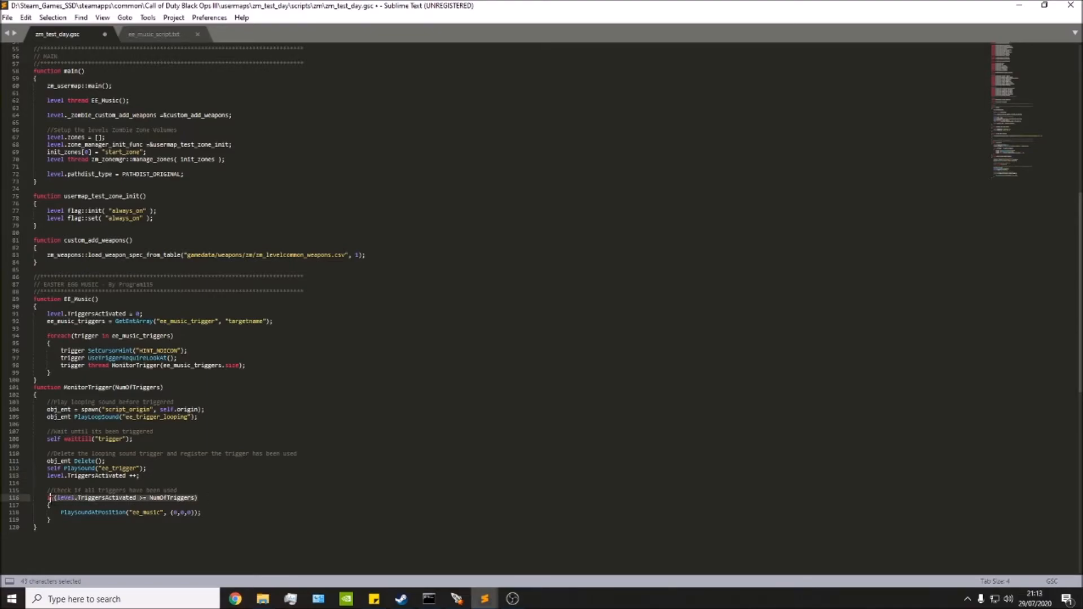
left_click(227, 502)
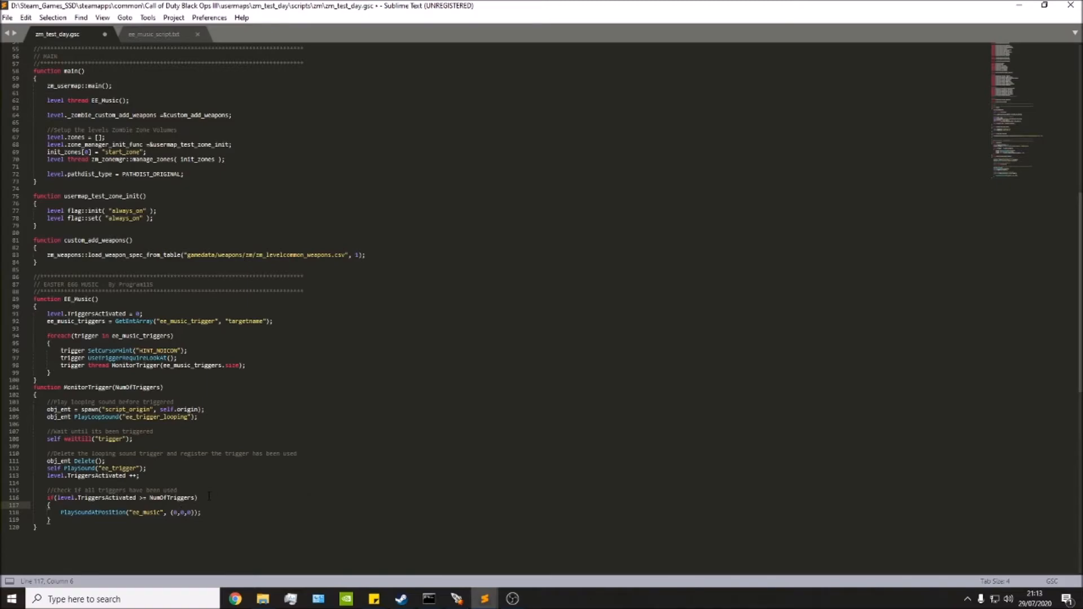
left_click_drag(60, 512, 181, 512)
left_click(50, 519)
left_click_drag(61, 512, 131, 498)
left_click(176, 500)
left_click(236, 502)
Save the edited zm_test_day.gsc script and close the code editor.
left_click(247, 209)
key("ctrl+s")
left_click(104, 32)
left_click(104, 33)
left_click(1071, 5)
left_click(365, 218)
left_click(828, 228)
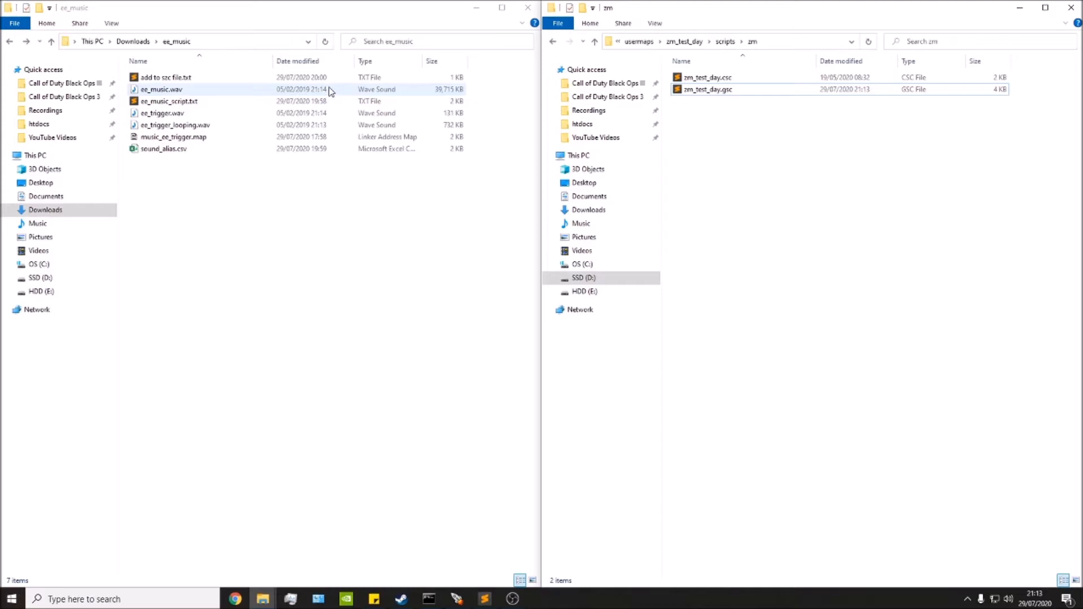
left_click(209, 90)
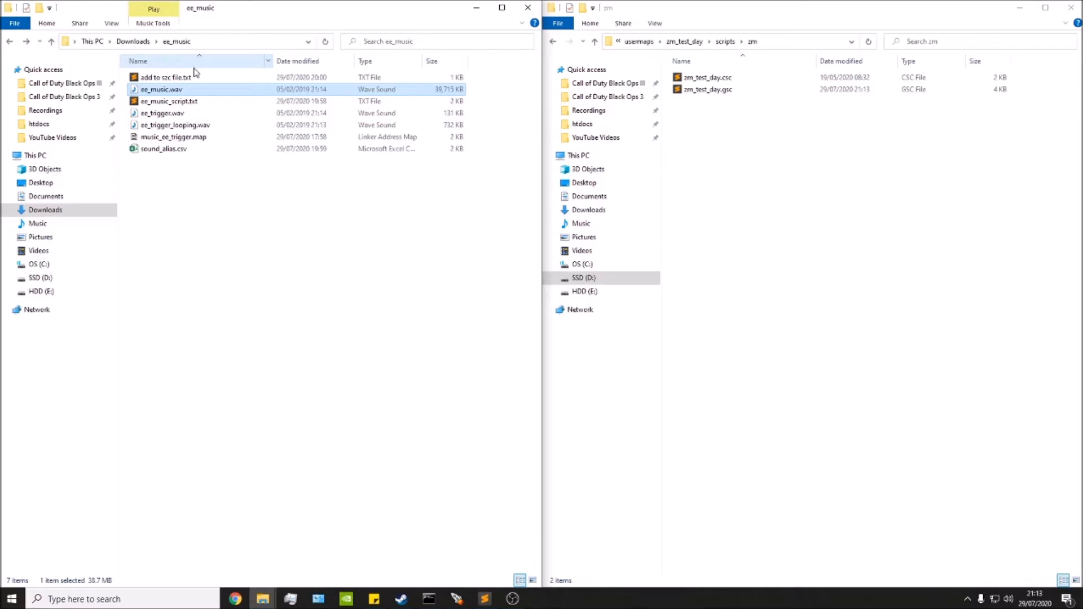
left_click(261, 199)
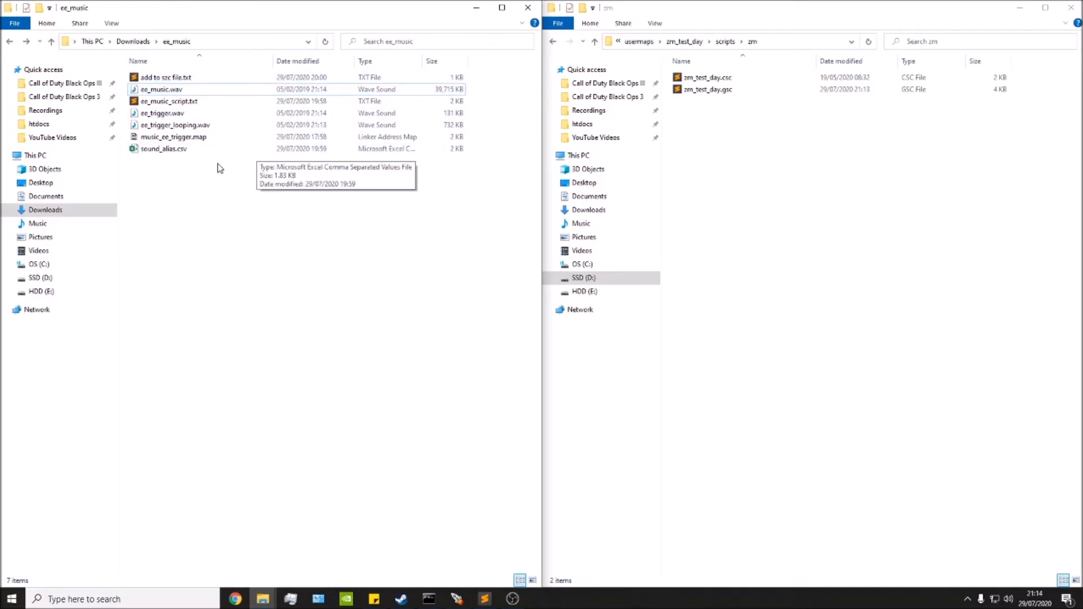
left_click(834, 210)
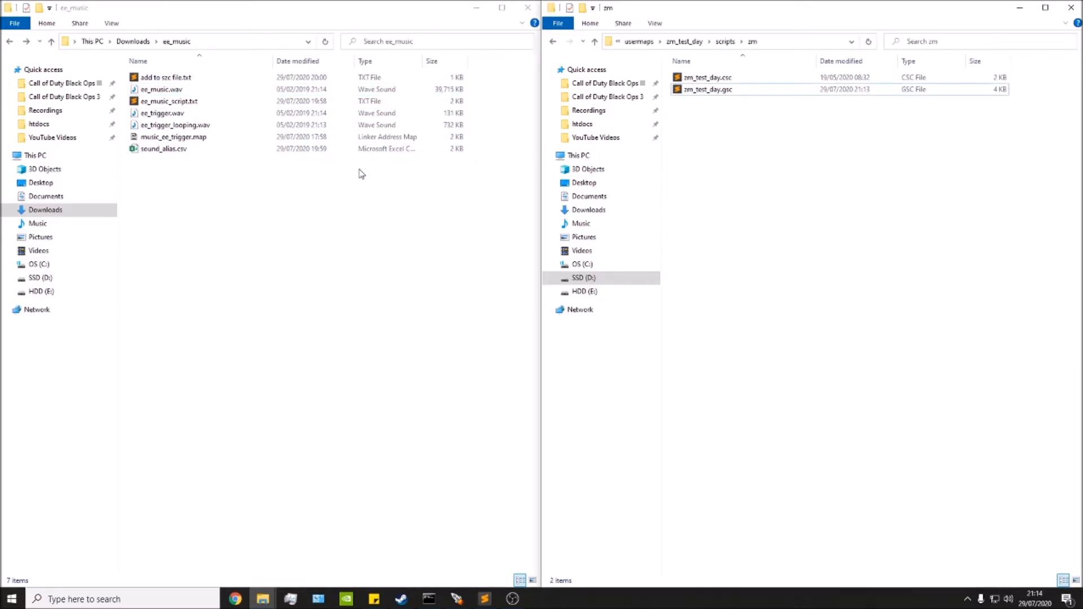
Copy ee_music.wav, ee_trigger.wav and ee_trigger_looping.wav from the ee_music download folder.
left_click(203, 91)
left_click(196, 114)
left_click(169, 90, "ctrl")
left_click(192, 125, "ctrl")
right_click_drag(192, 125, 188, 133)
key("Escape")
right_click(186, 128)
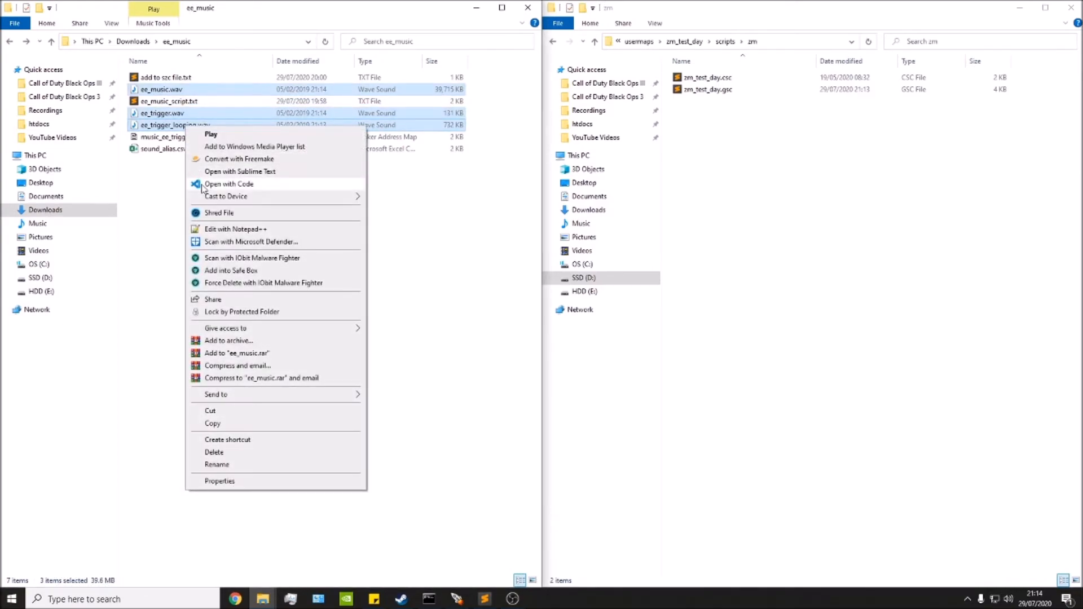
left_click(214, 424)
left_click(239, 286)
Create a folder named zm_test_day inside the sound_assets folder of the Call of Duty Black Ops III directory.
left_click(796, 163)
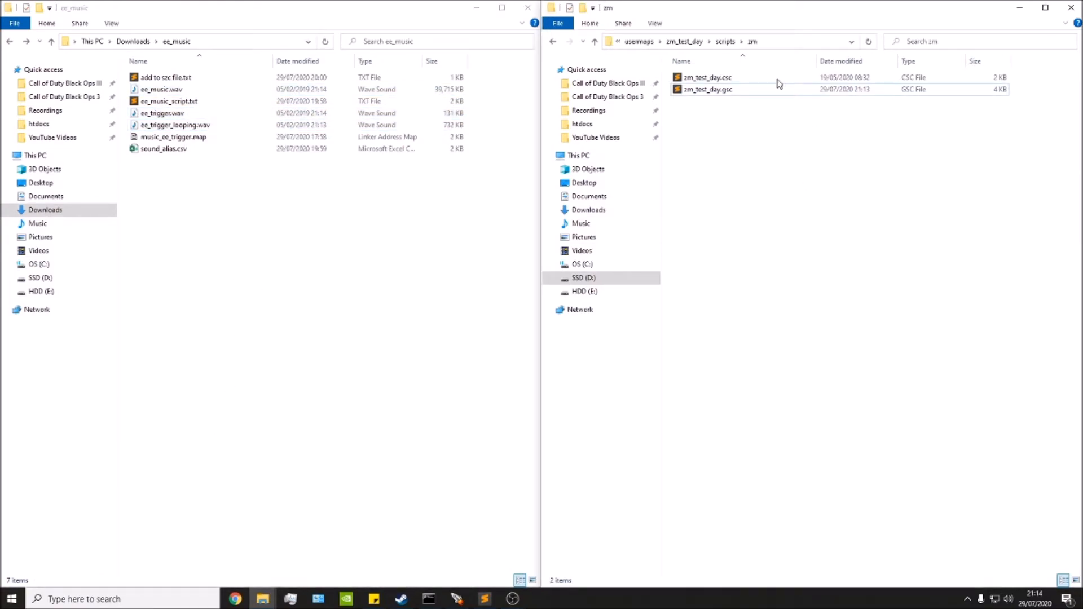
left_click(638, 41)
left_click(718, 42)
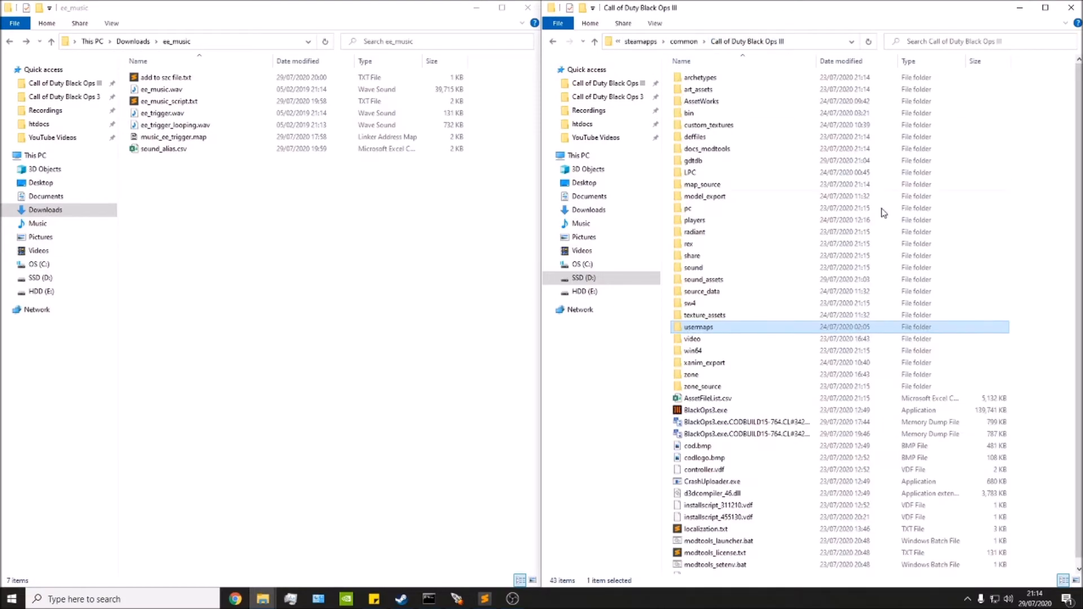
double_click(705, 280)
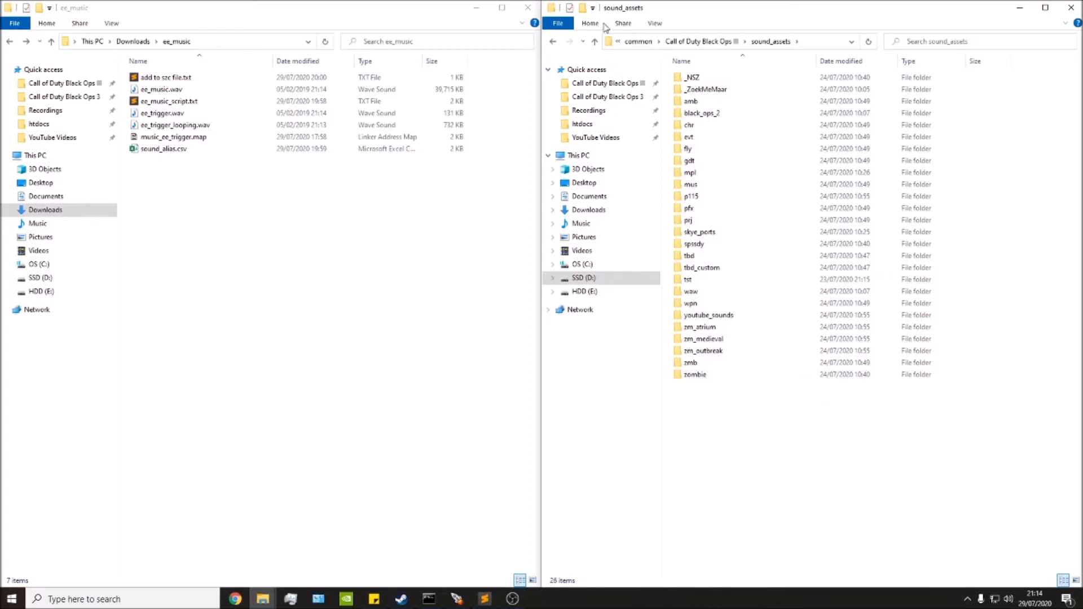
left_click(582, 8)
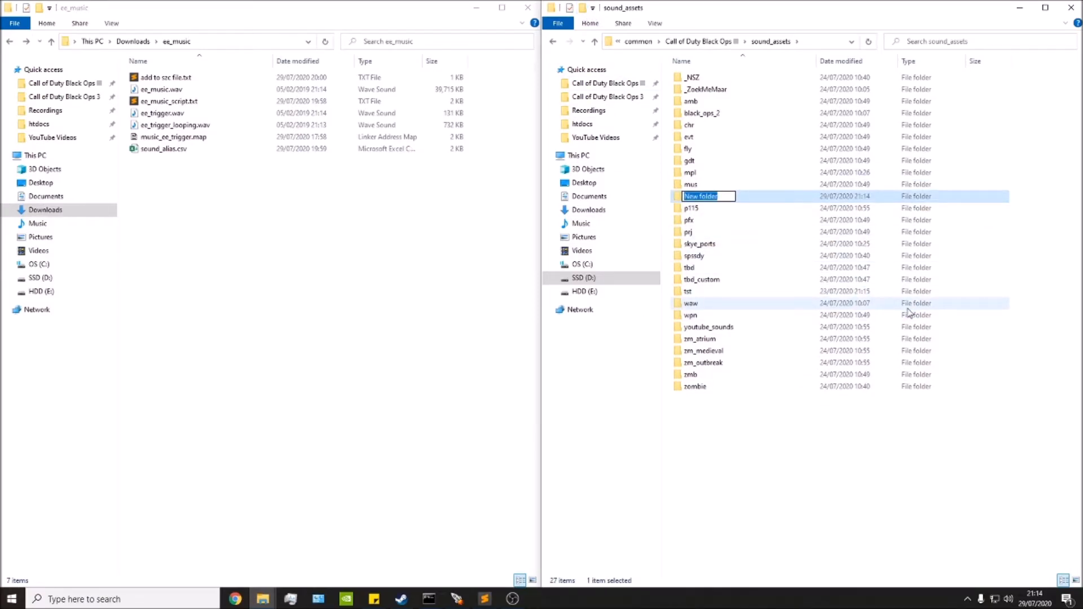
type("zm_test_day")
left_click(855, 467)
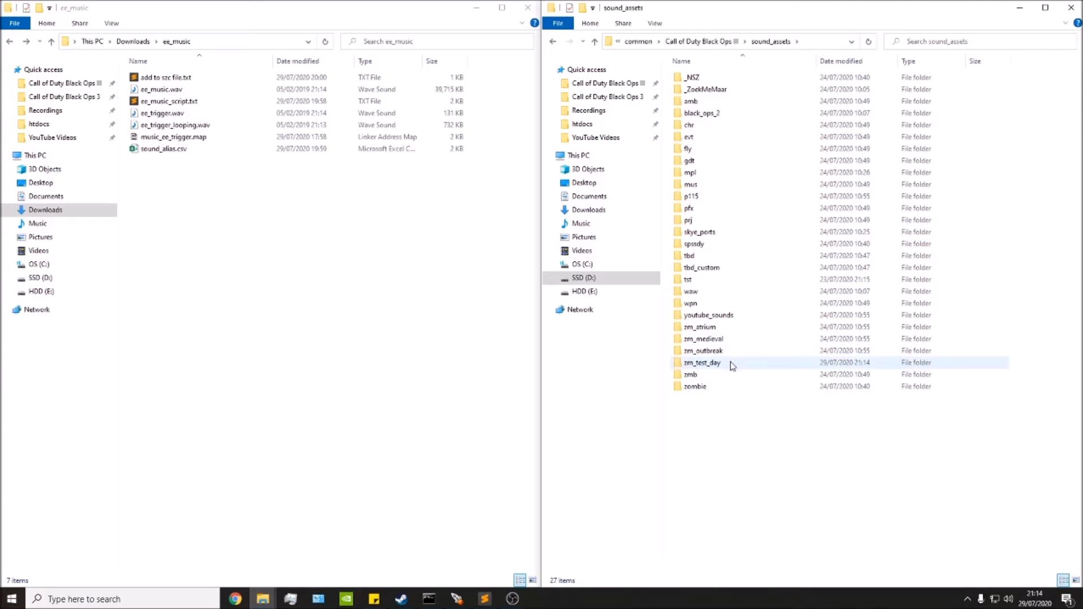
Paste the three copied WAV files into the new sound_assets\zm_test_day folder.
double_click(732, 363)
right_click(770, 231)
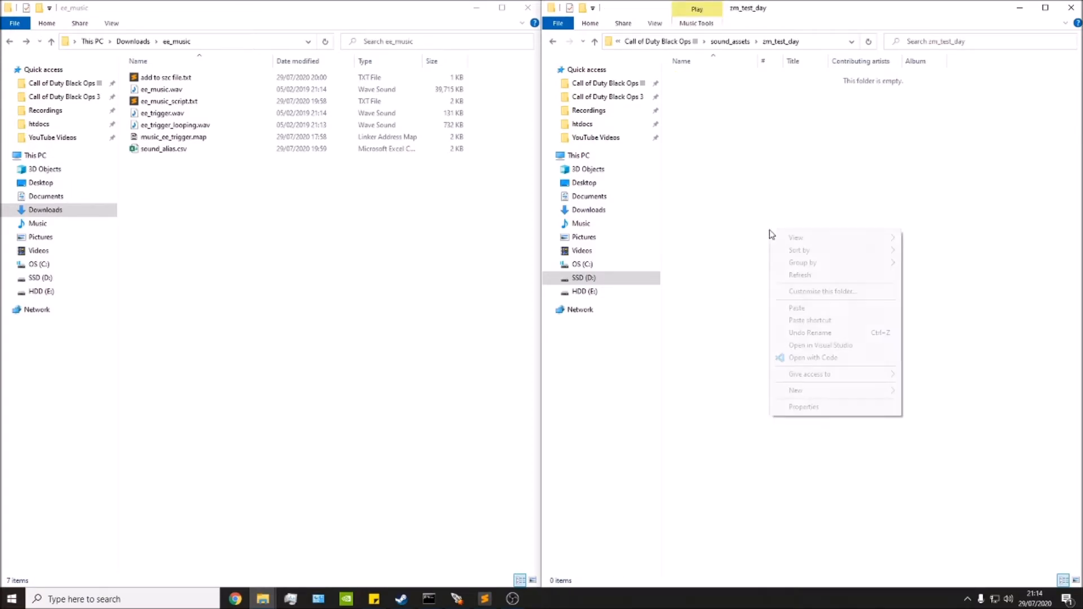
left_click(795, 308)
left_click(728, 259)
right_click(710, 63)
left_click(723, 83)
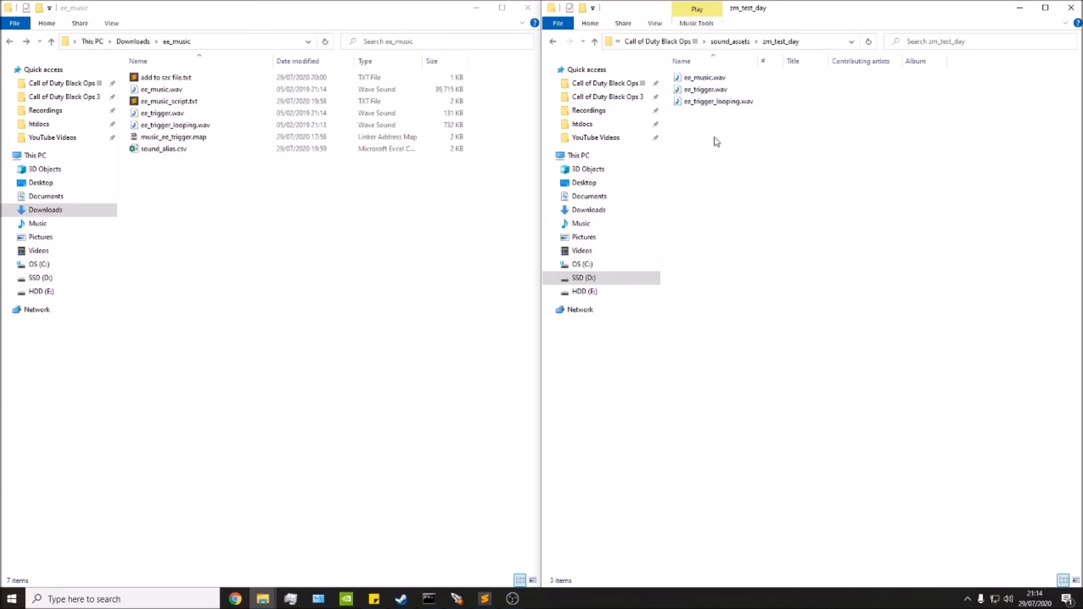
left_click(734, 44)
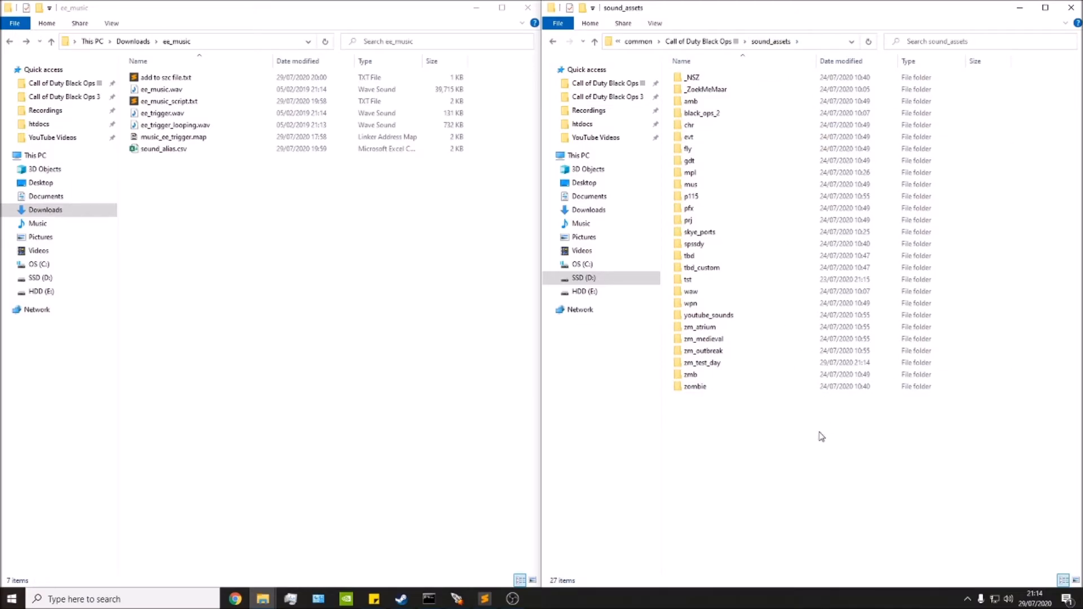
double_click(714, 364)
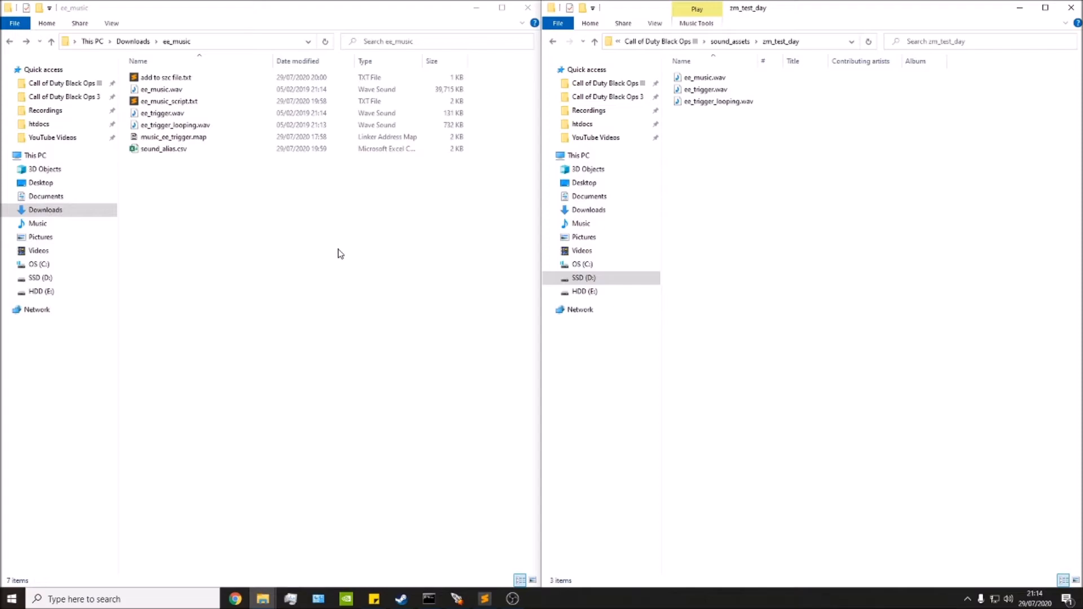
Copy sound_alias.csv from the ee_music download folder.
left_click(168, 149)
right_click(194, 155)
left_click(220, 476)
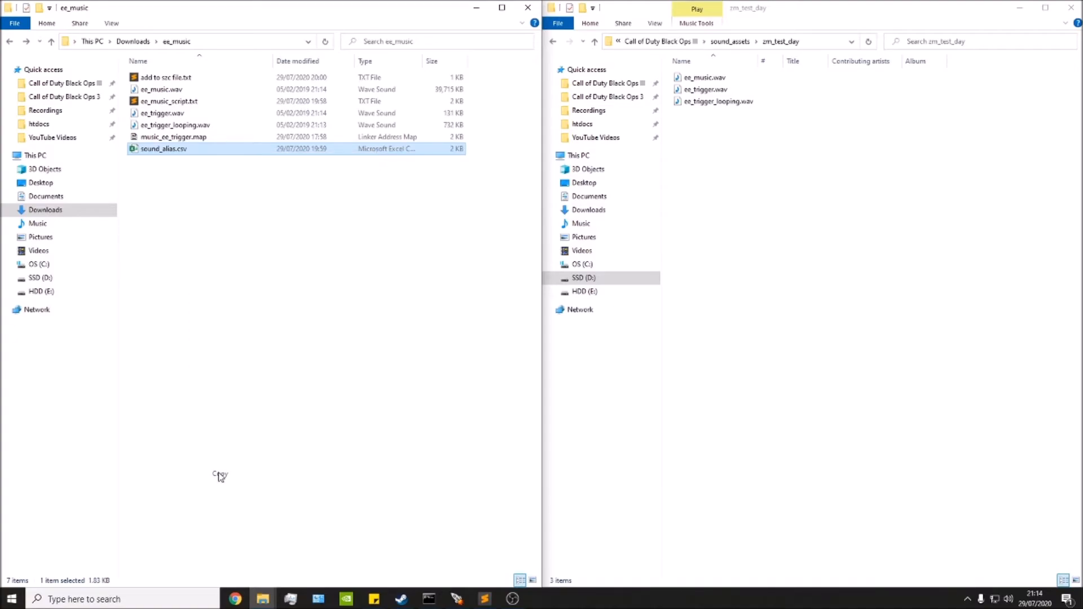
left_click(214, 302)
left_click(859, 169)
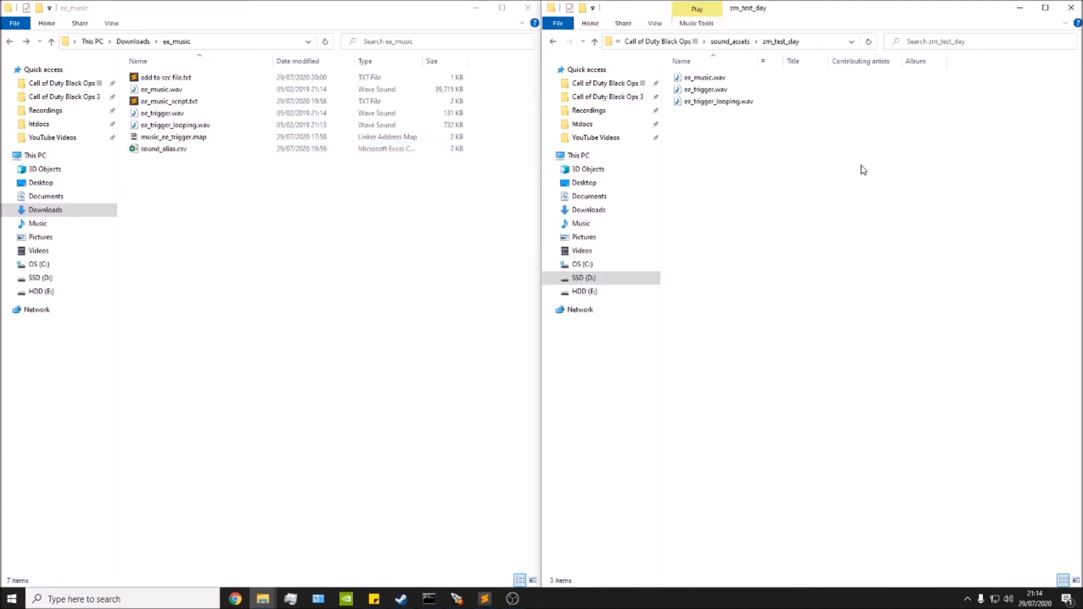
Retrace the path from the game's root folder to sound_assets\zm_test_day and review the WAV files there.
left_click(682, 43)
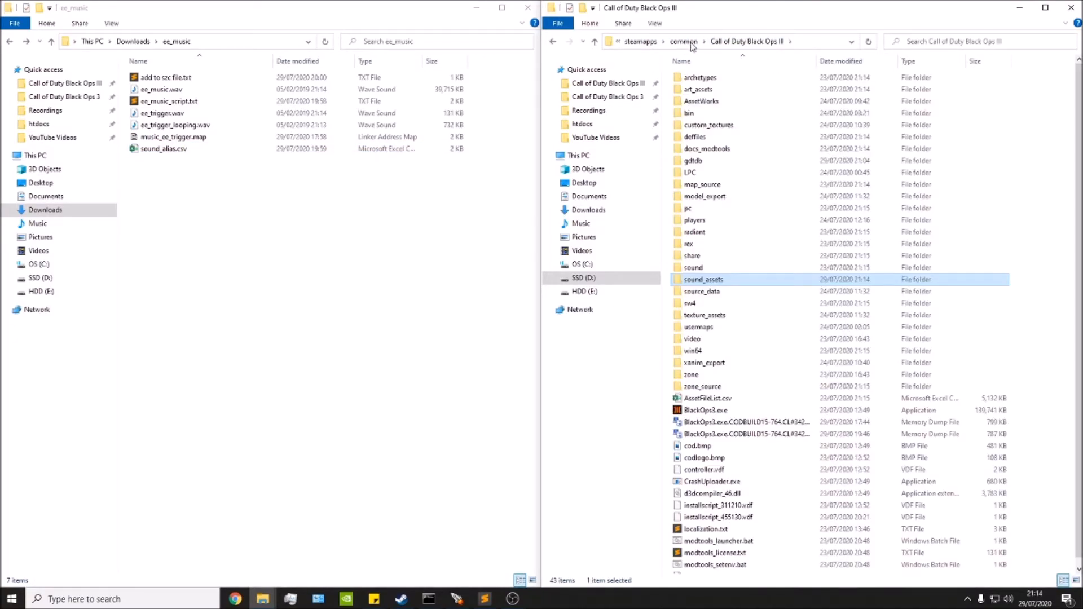
double_click(731, 282)
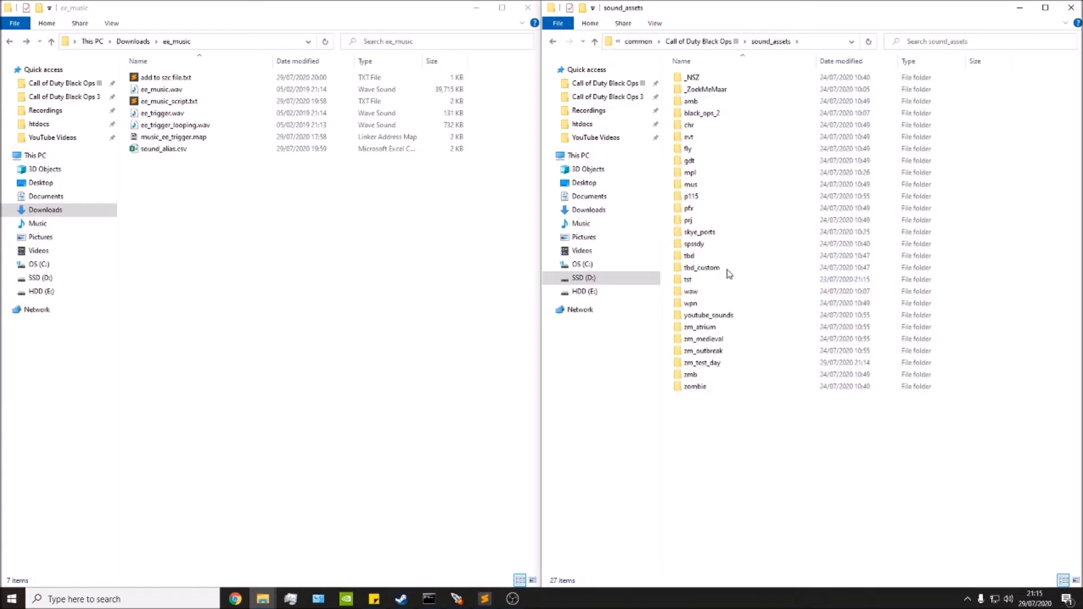
double_click(715, 364)
left_click_drag(718, 160, 731, 75)
left_click_drag(727, 113, 707, 78)
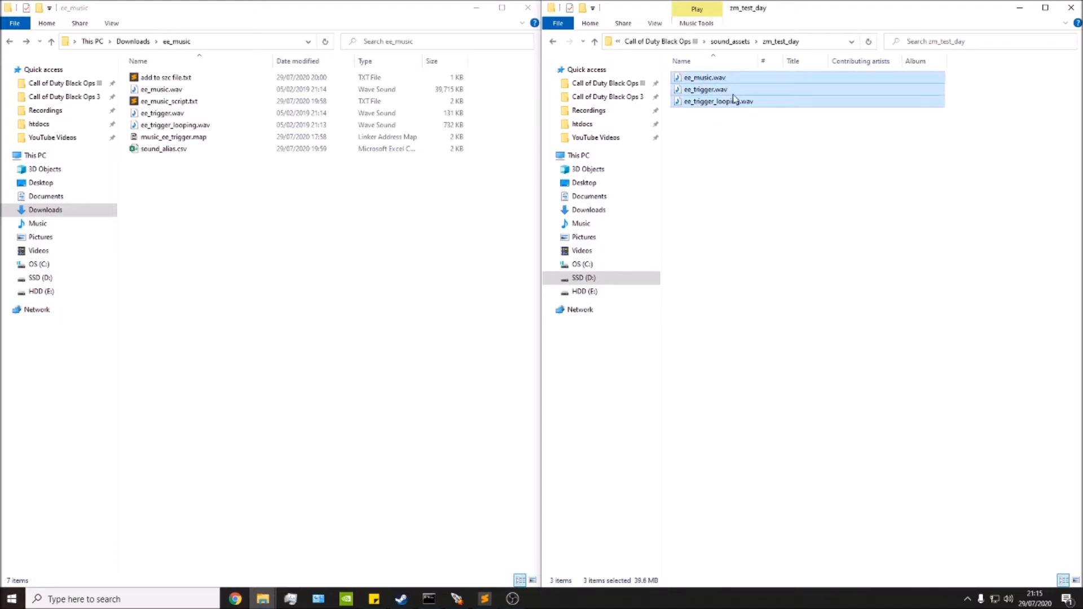
left_click(725, 145)
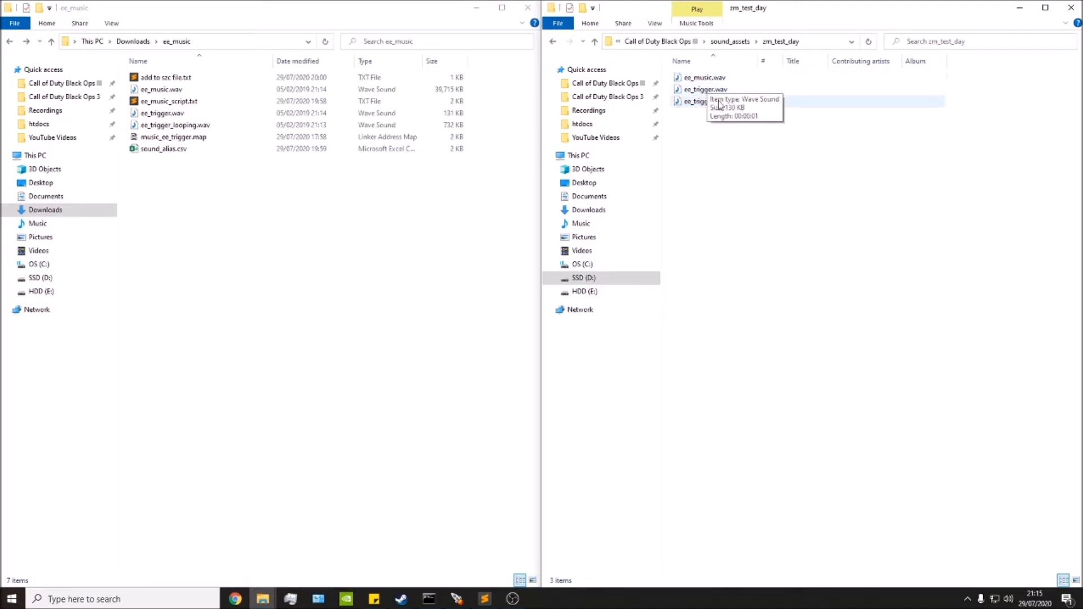
Paste sound_alias.csv into the game's share\raw\sound\aliases folder.
left_click(672, 41)
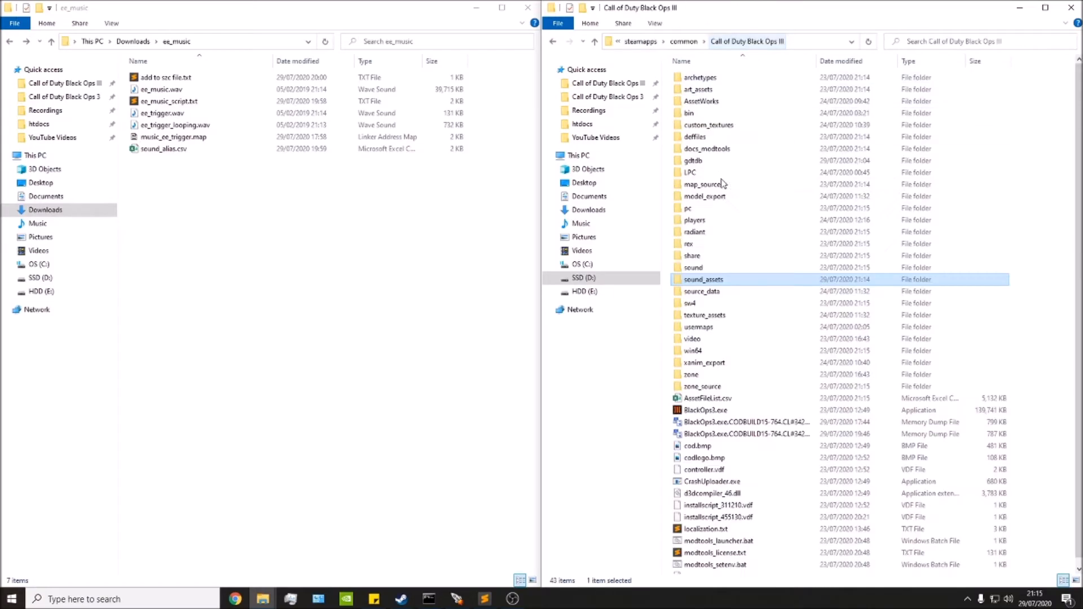
double_click(709, 259)
double_click(714, 101)
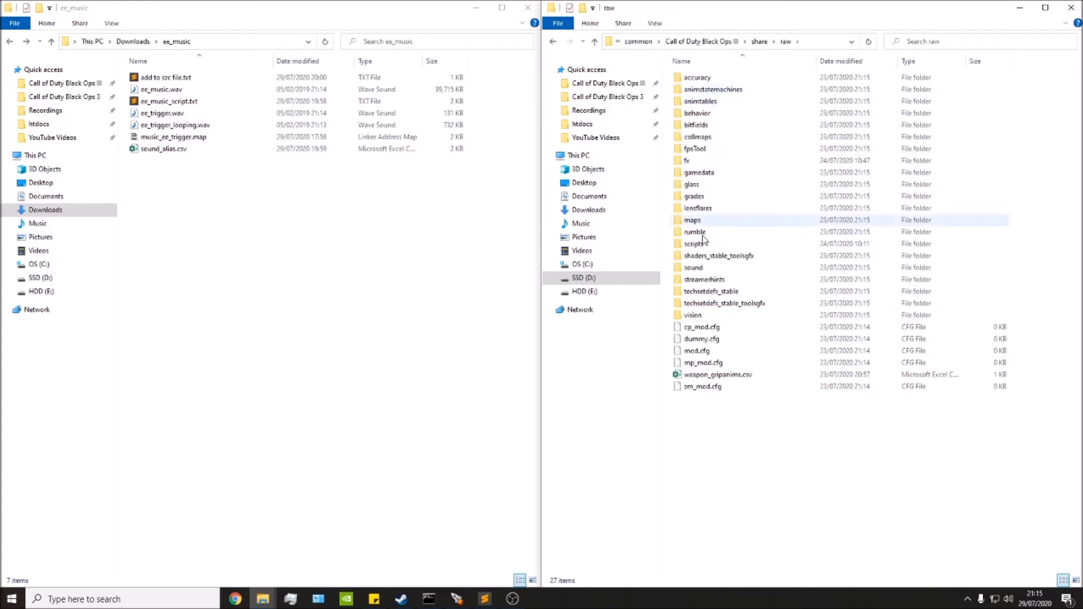
double_click(696, 268)
double_click(697, 77)
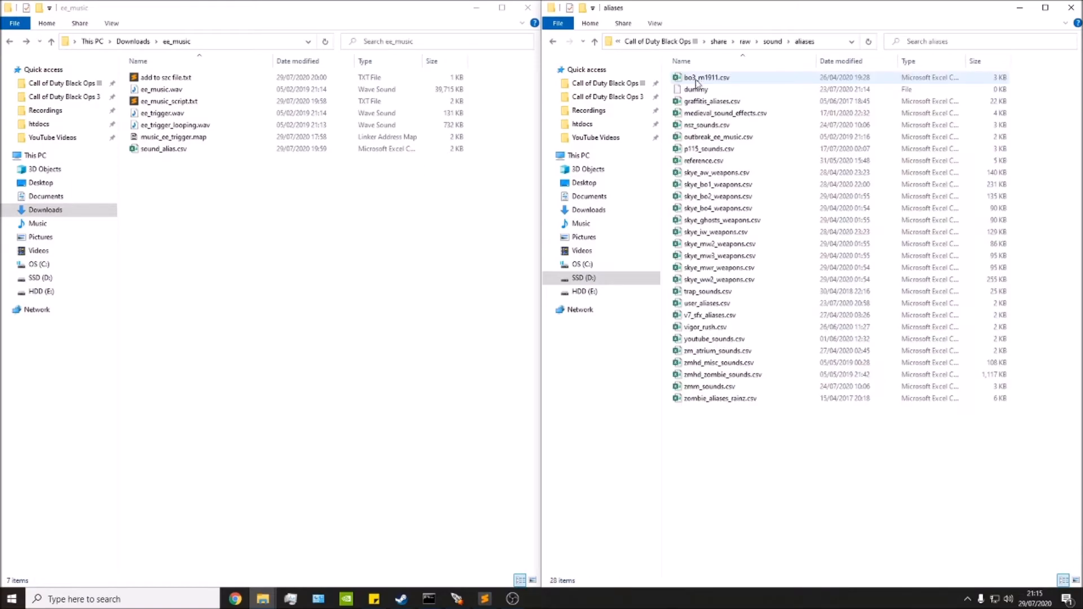
right_click(764, 451)
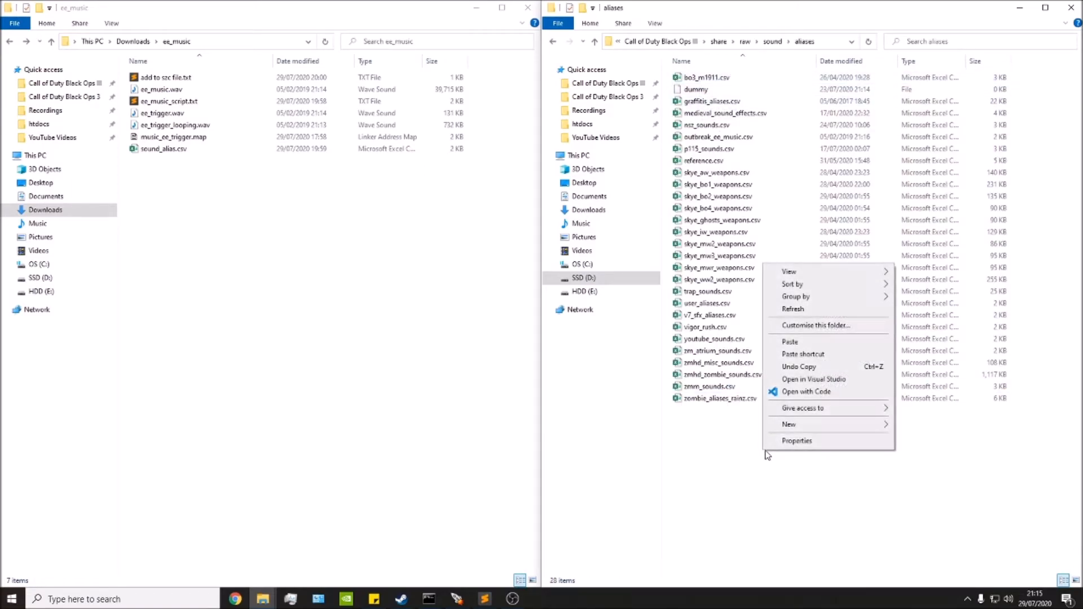
left_click(808, 341)
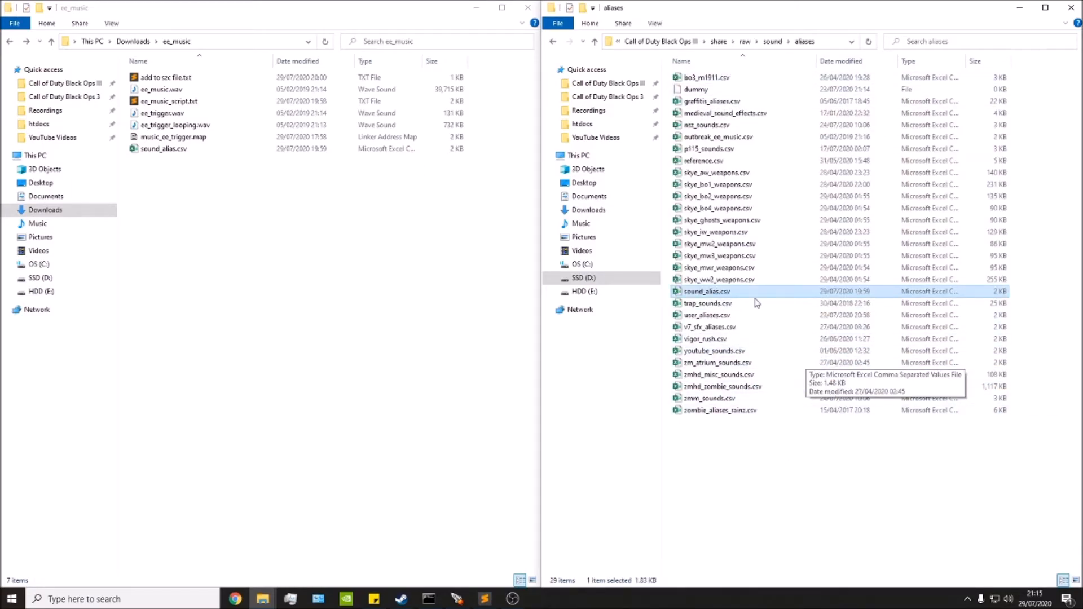
Rename the pasted sound_alias.csv in the aliases folder as zm_test_day.csv.
left_click_drag(709, 292, 712, 297)
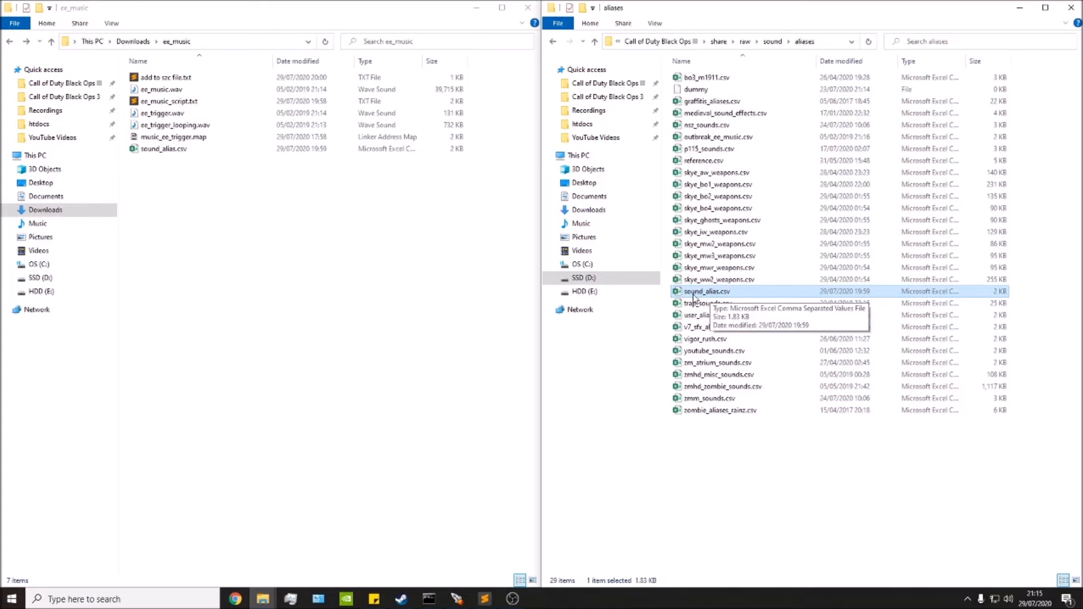
left_click(713, 293)
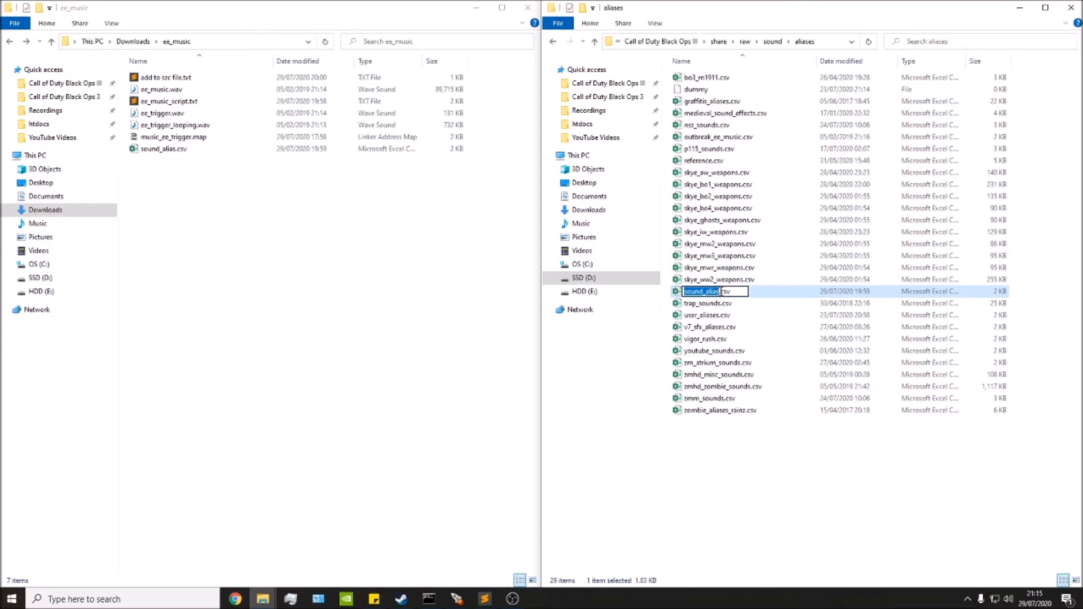
type("zm_test_day")
left_click(805, 511)
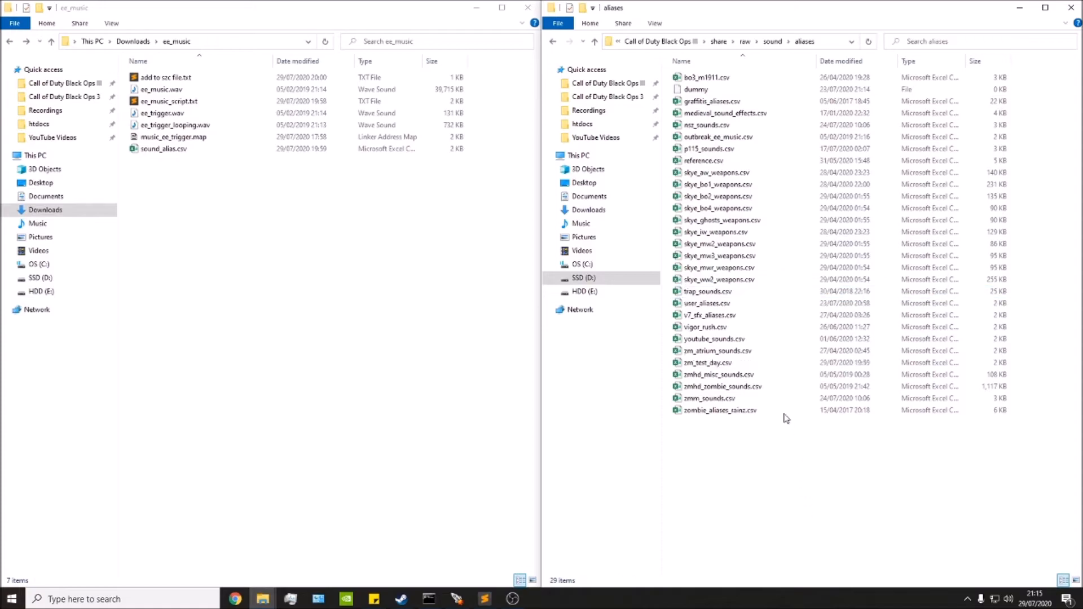
left_click(743, 367)
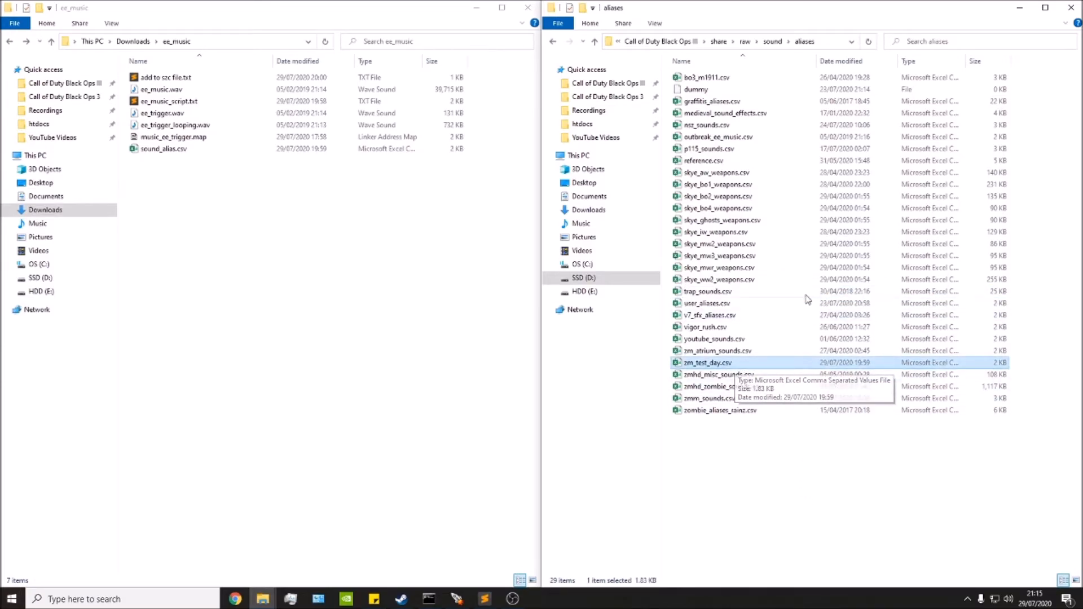
left_click(798, 456)
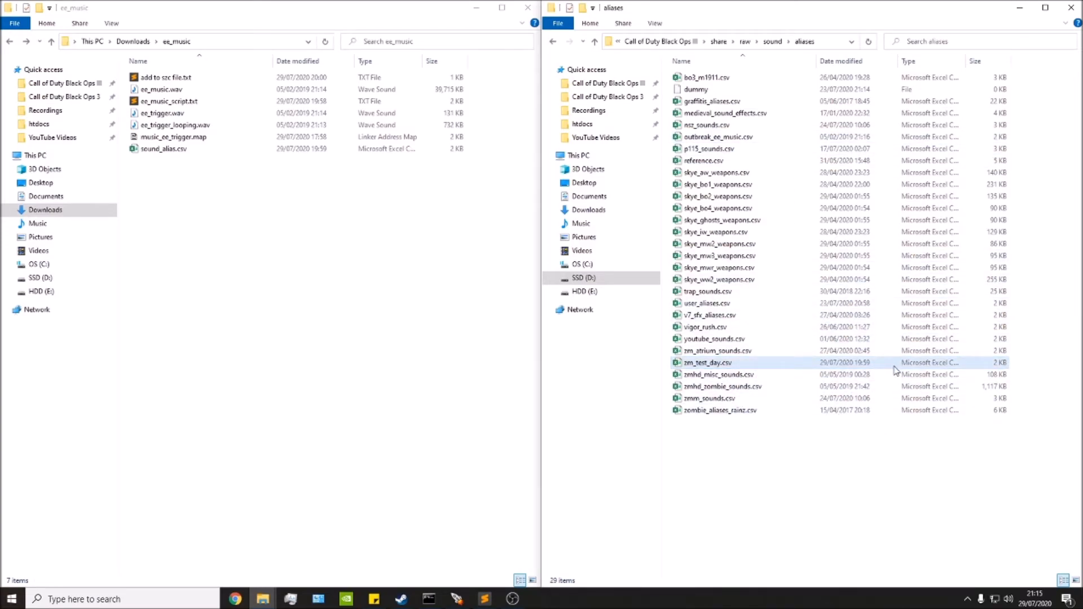
left_click(737, 364)
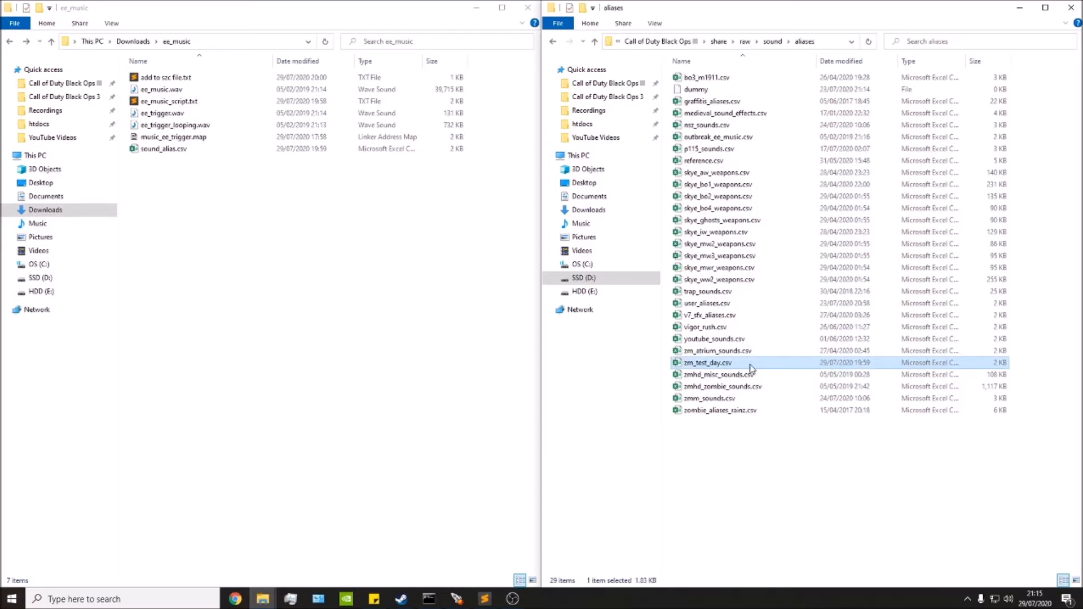
left_click(1052, 217)
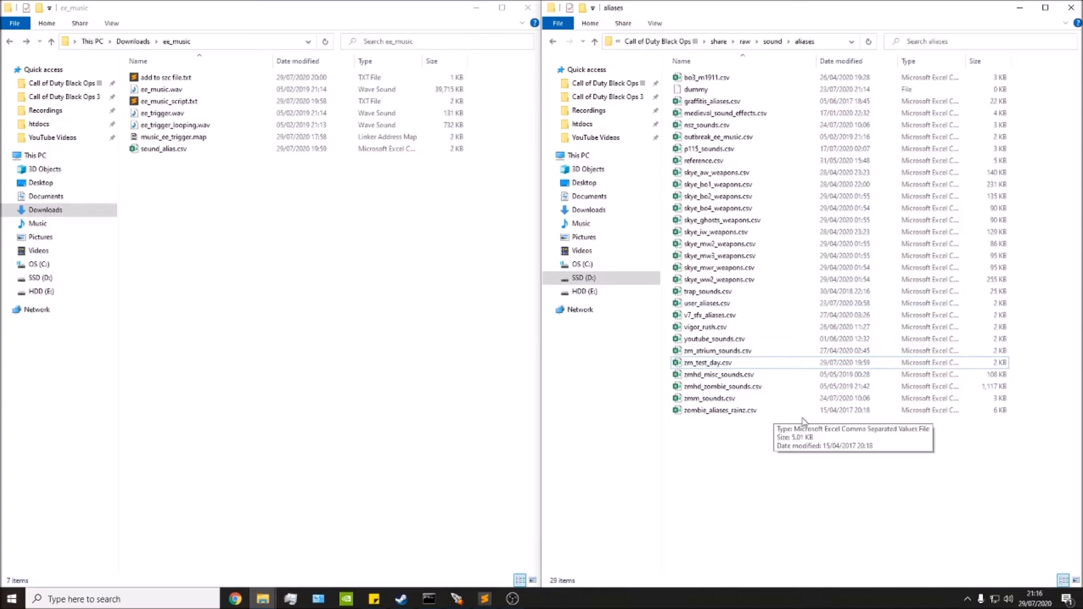
Open zm_test_day.csv from the aliases folder for editing in Notepad.
left_click(752, 364)
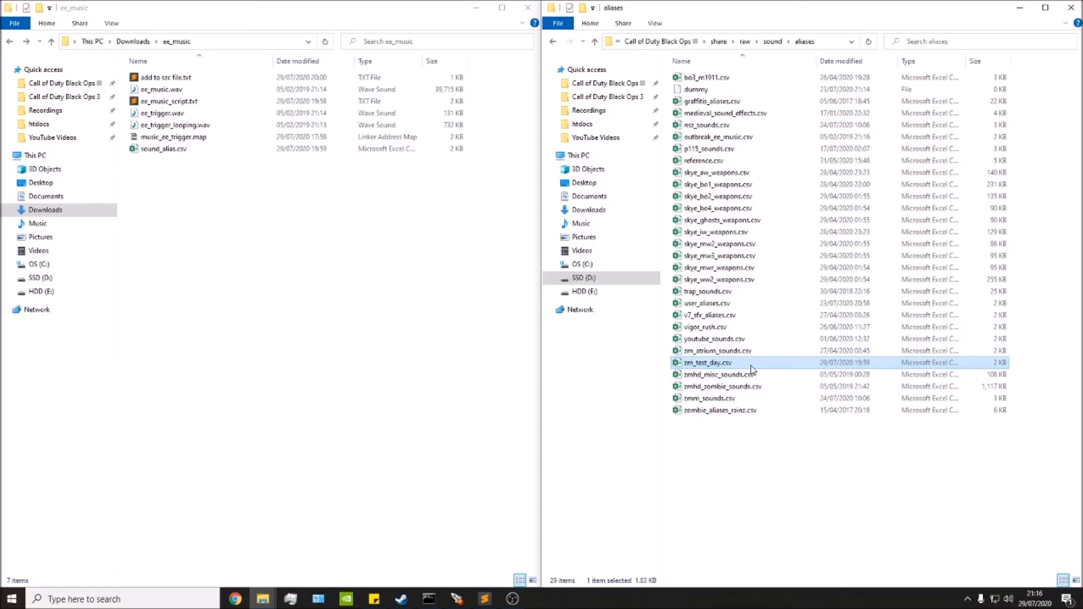
right_click(751, 369)
left_click(783, 38)
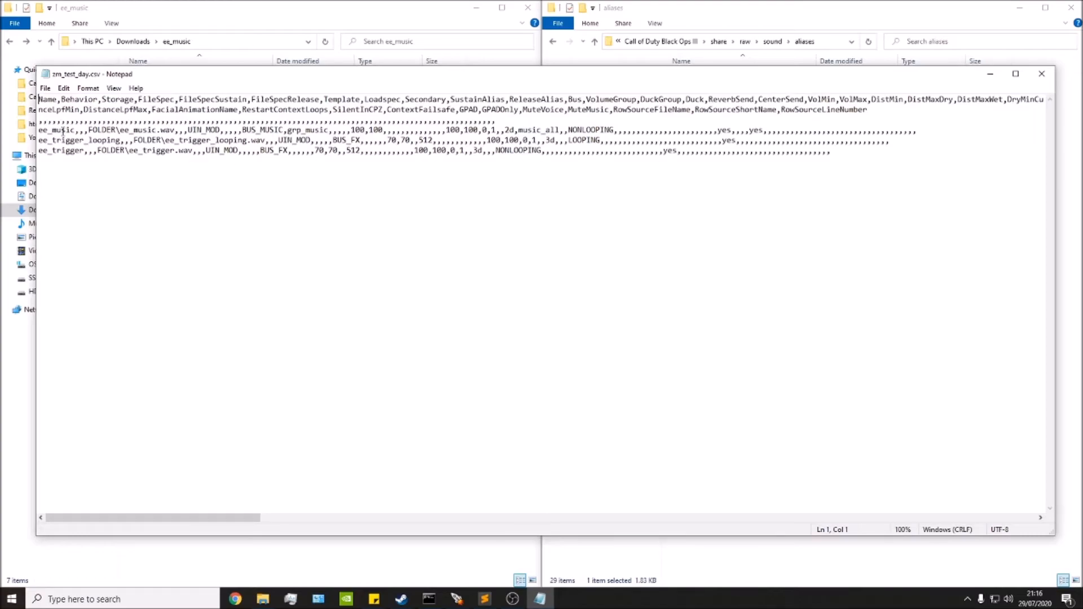
Examine the alias names and WAV file paths in the ee_music, ee_trigger_looping and ee_trigger rows.
left_click_drag(38, 130, 112, 140)
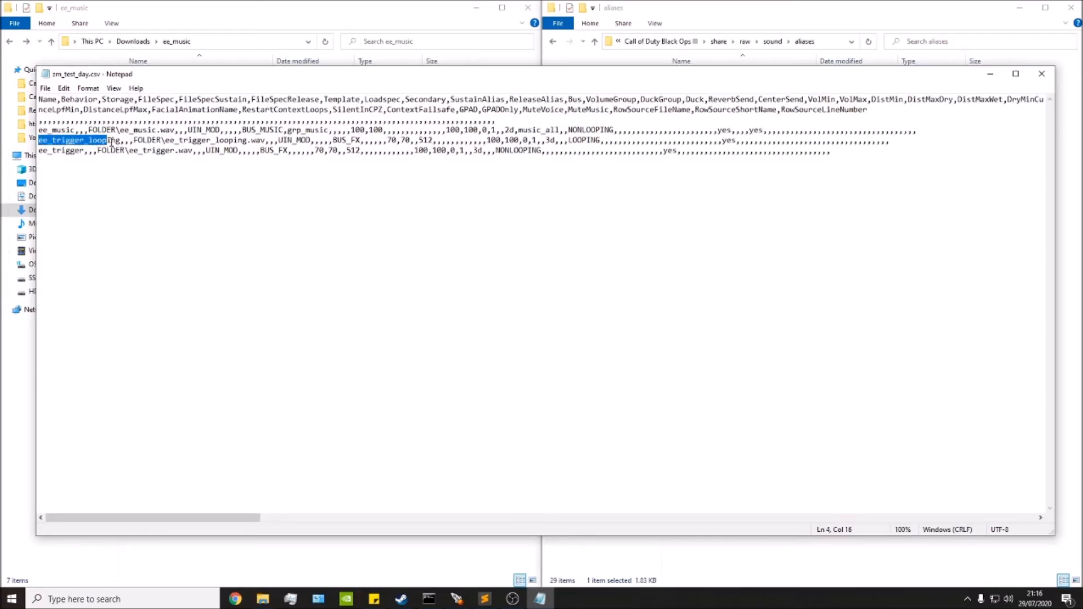
mouse_move(39, 151)
left_mouse_down()
mouse_move(82, 153)
mouse_move(42, 151)
left_mouse_up()
left_click_drag(120, 140, 406, 131)
left_click_drag(152, 140, 384, 152)
left_click(212, 181)
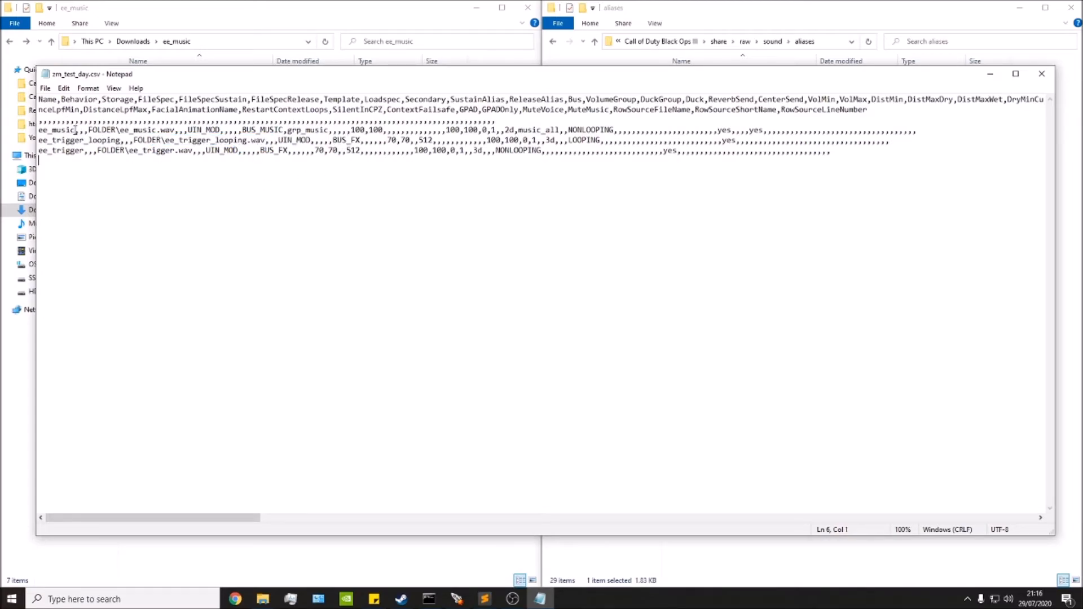
left_click_drag(76, 132, 40, 131)
left_click_drag(121, 140, 38, 140)
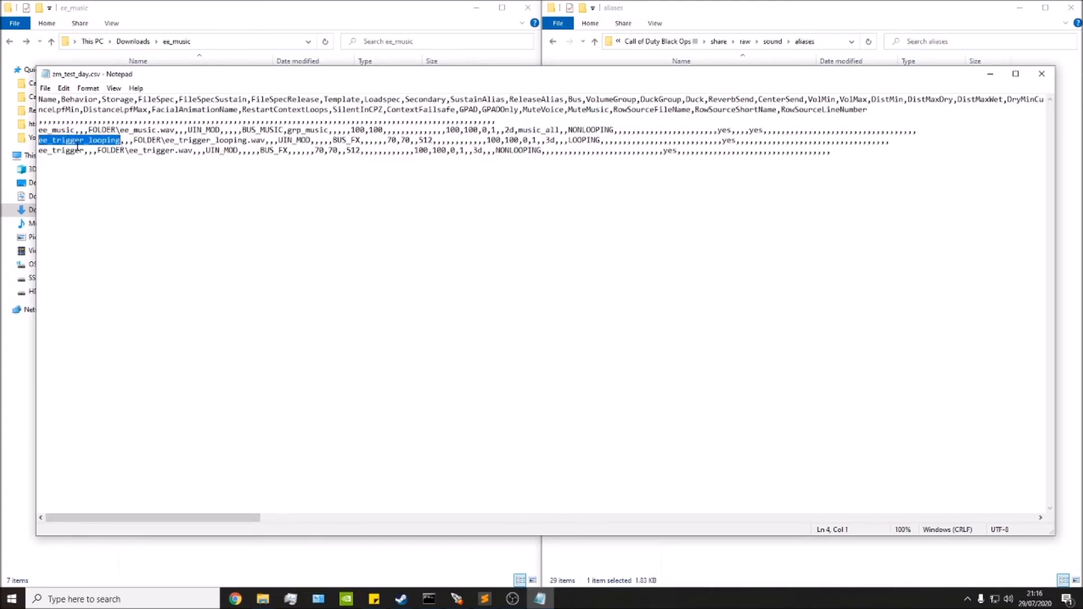
left_click_drag(84, 151, 39, 151)
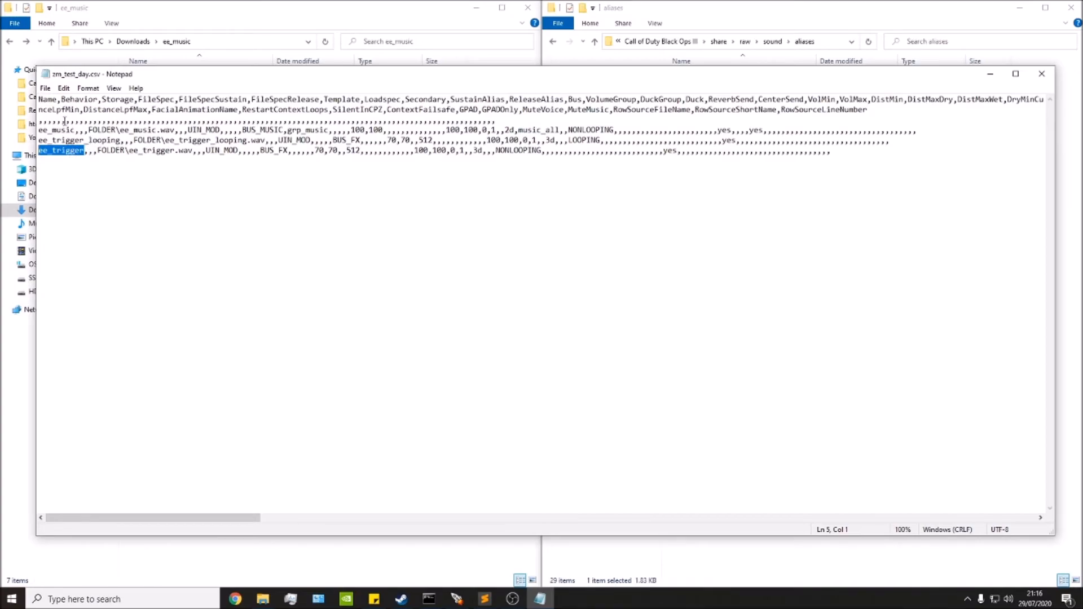
left_click_drag(41, 131, 71, 130)
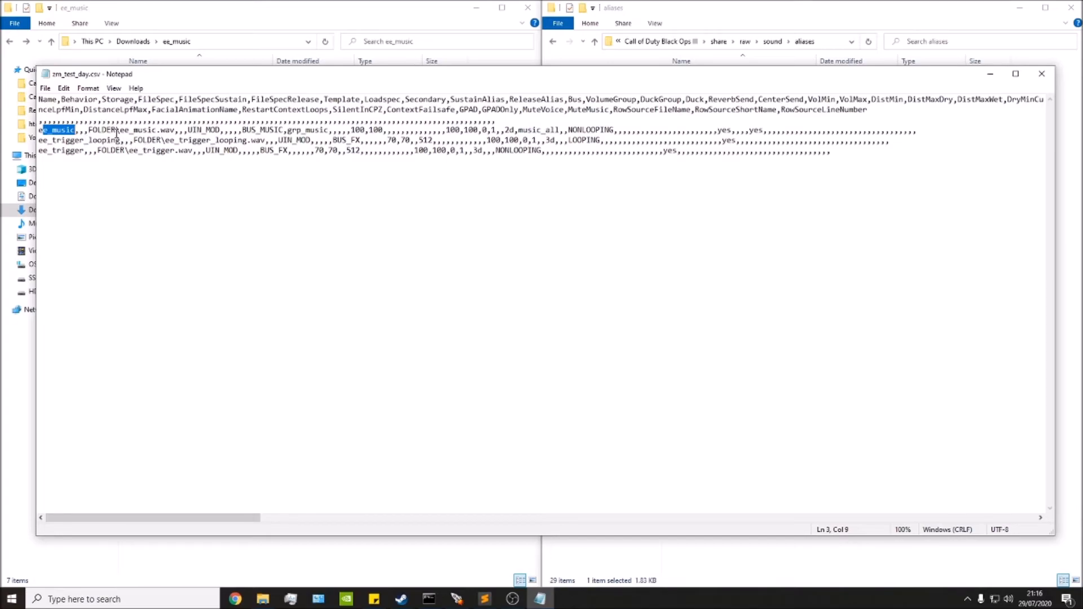
left_click_drag(89, 130, 162, 130)
left_click(358, 142)
Narrow the zm_test_day.csv text window and move it so both folder listings are visible.
left_click_drag(555, 68, 592, 216)
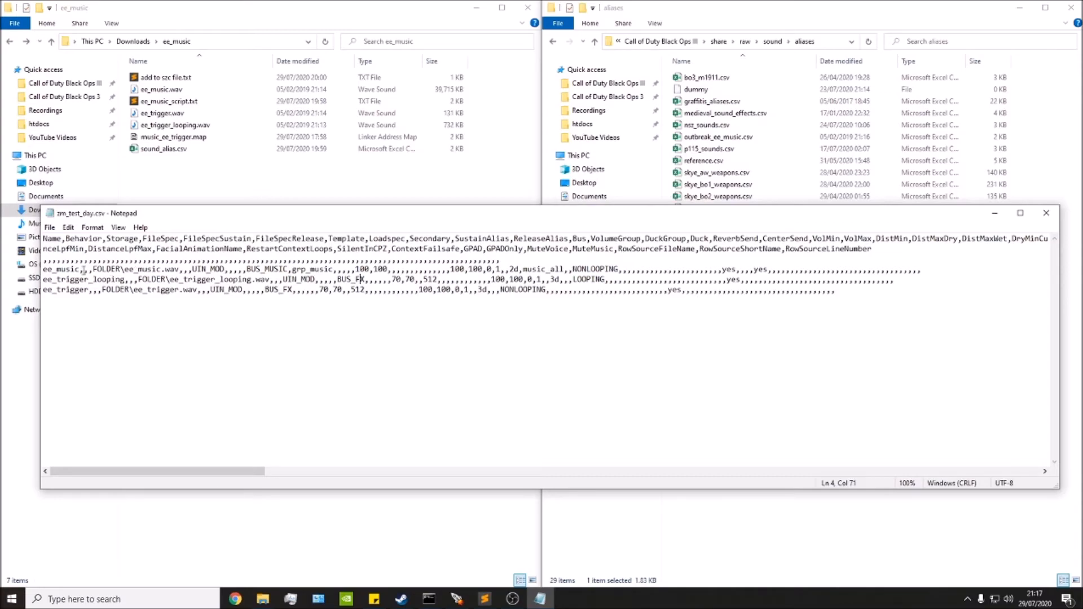
left_click_drag(1059, 294, 360, 293)
left_click_drag(235, 222, 332, 227)
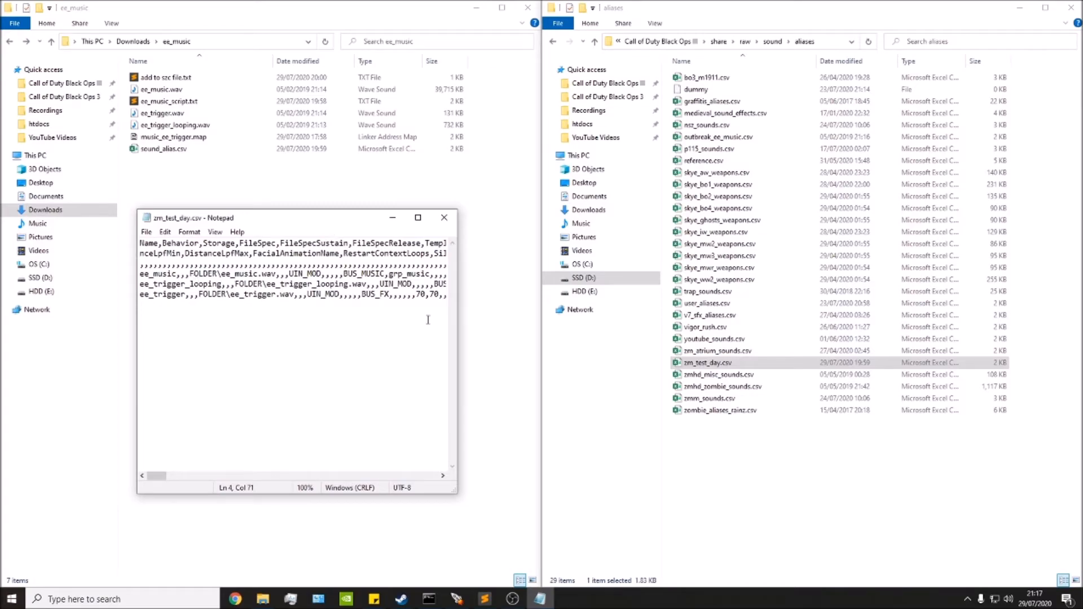
Go from the aliases folder to sound_assets\zm_test_day under the Call of Duty Black Ops III folder.
left_click(883, 473)
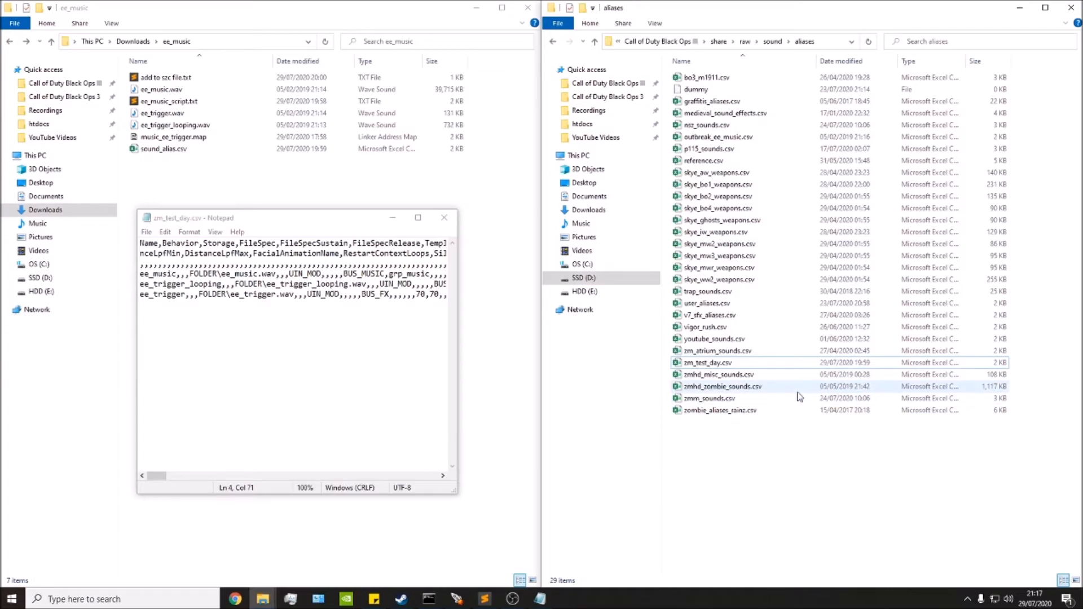
left_click(664, 43)
double_click(709, 286)
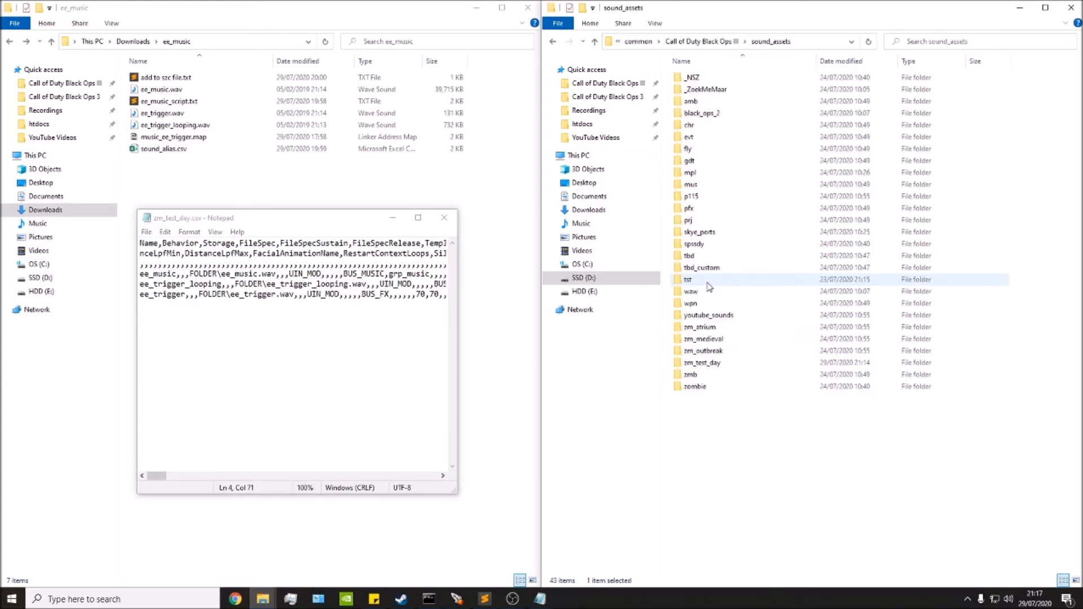
double_click(719, 366)
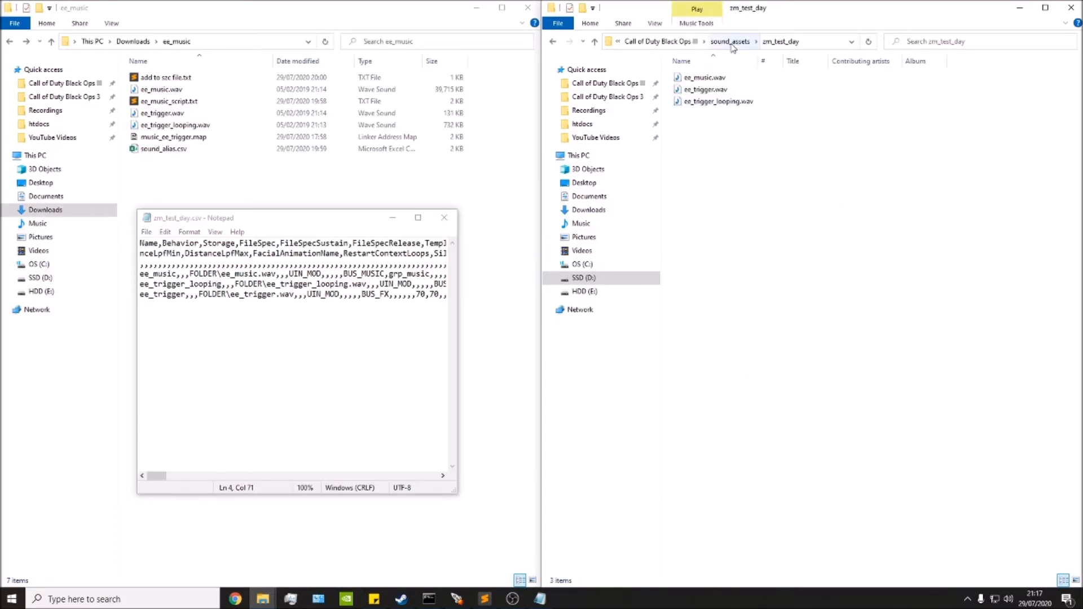
left_click(190, 274)
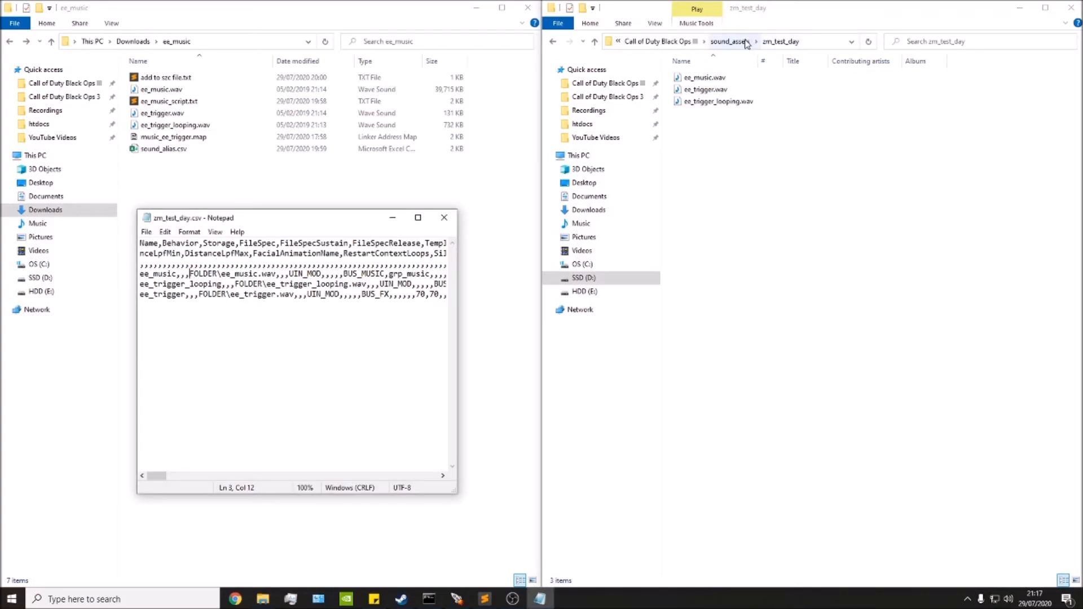
left_click_drag(224, 278, 194, 277)
key("BackSpace")
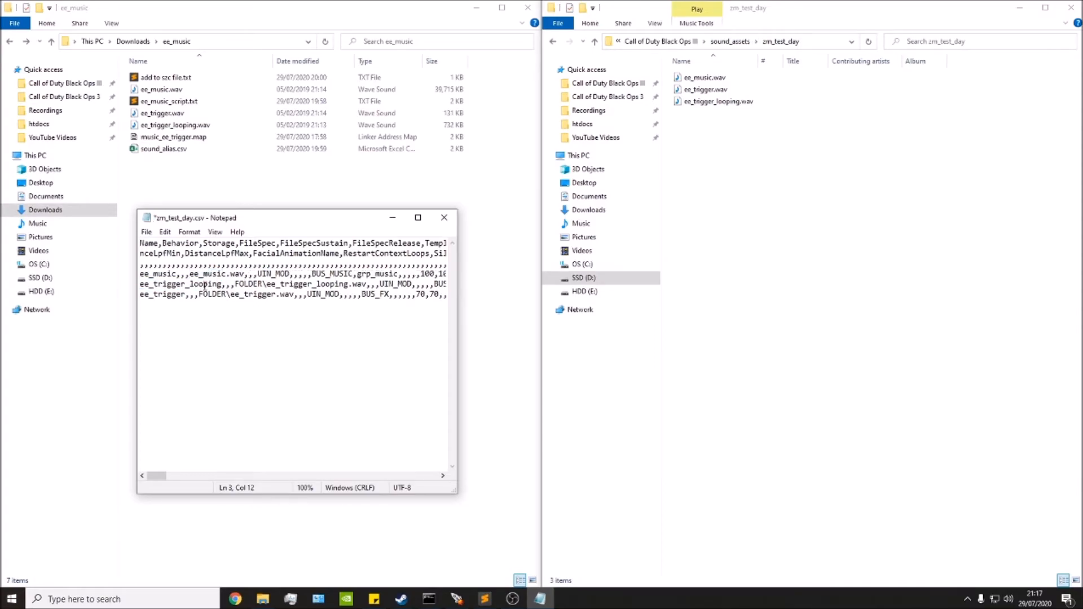
key("ctrl+z")
left_click(239, 322)
Copy the folder name zm_test_day from the path of the sound_assets\zm_test_day folder.
left_click(814, 44)
left_click(813, 43)
left_click(810, 42)
left_click_drag(841, 42, 805, 44)
key("ctrl+c")
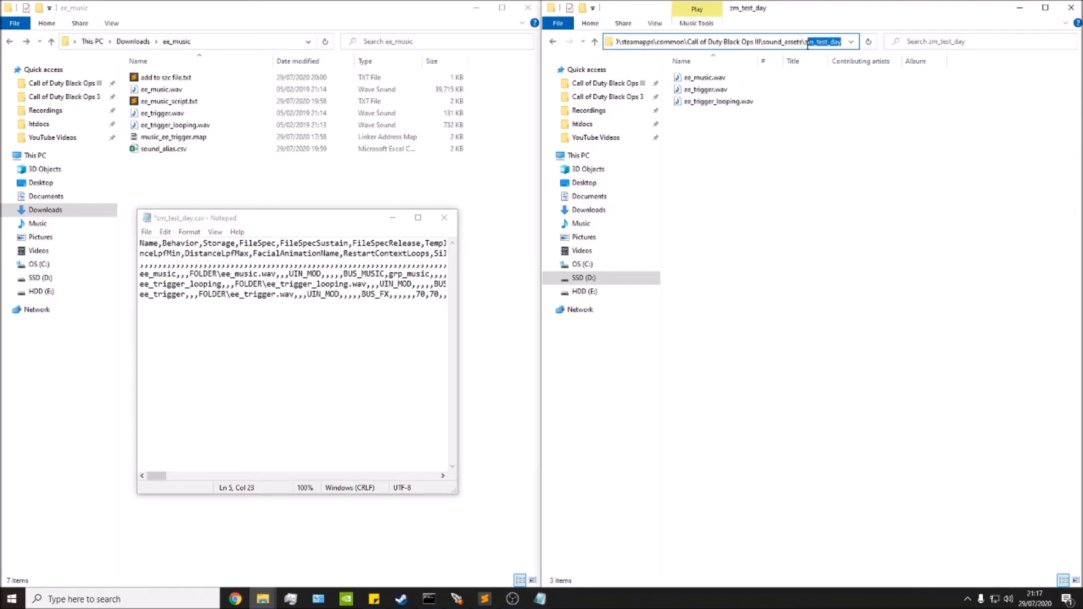
left_click(812, 177)
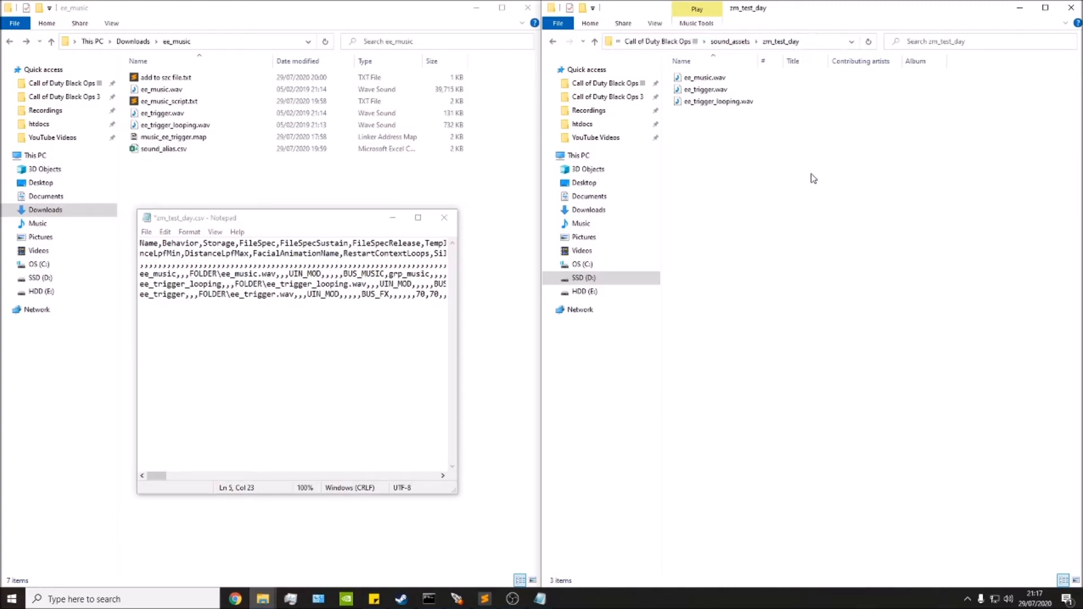
Replace the FOLDER placeholder with zm_test_day in the ee_music, ee_trigger_looping and ee_trigger rows of the alias file.
left_click_drag(218, 274, 193, 275)
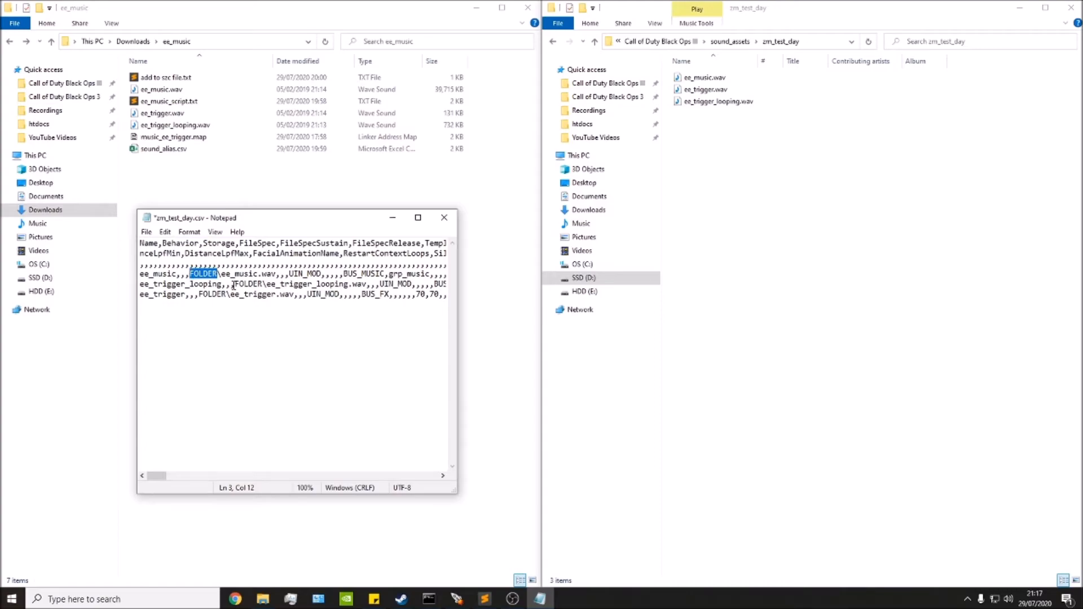
key("ctrl+v")
left_click_drag(262, 285, 198, 295)
key("ctrl+v")
key("ctrl+v")
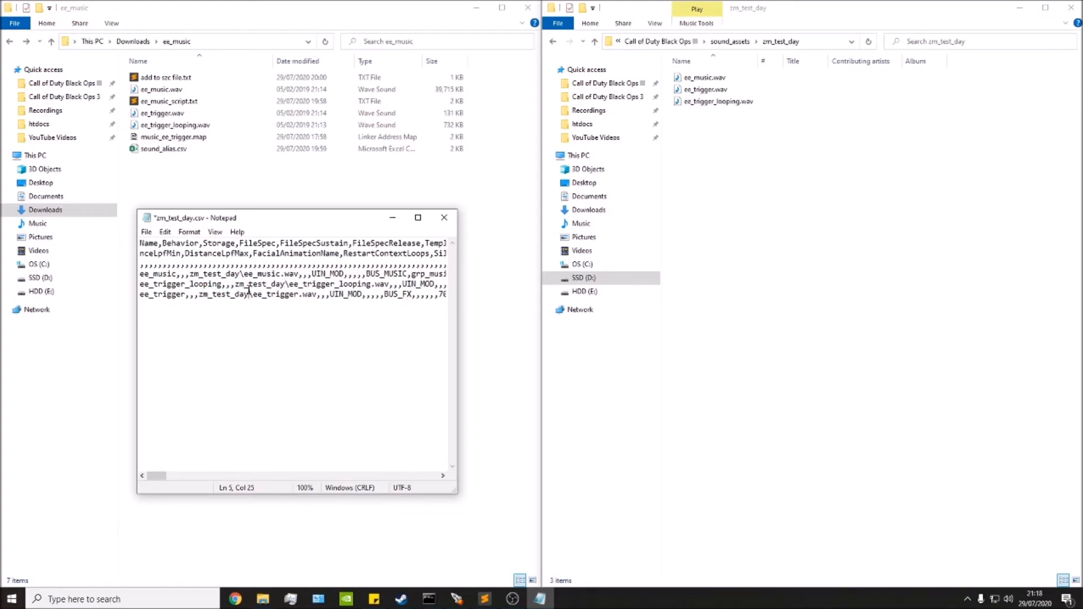
Compare the WAV file names in the sound_assets\zm_test_day folder with the file paths in the three alias rows.
left_click(713, 80)
left_click(704, 89)
left_click(703, 99)
mouse_move(280, 275)
left_mouse_down()
mouse_move(243, 275)
mouse_move(294, 275)
mouse_move(282, 280)
left_mouse_up()
left_click(281, 293)
left_click_drag(280, 275, 192, 275)
left_click(190, 274)
left_click_drag(243, 275, 281, 274)
left_click(304, 288)
left_click(259, 294)
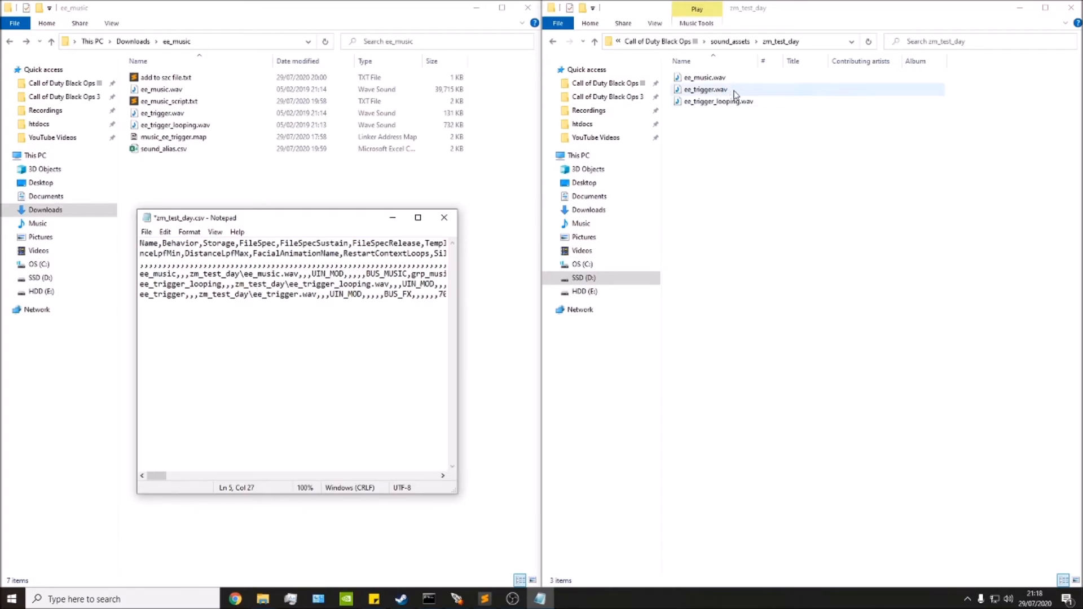
left_click(227, 293)
Save zm_test_day.csv and close it.
left_click(148, 233)
left_click(163, 283)
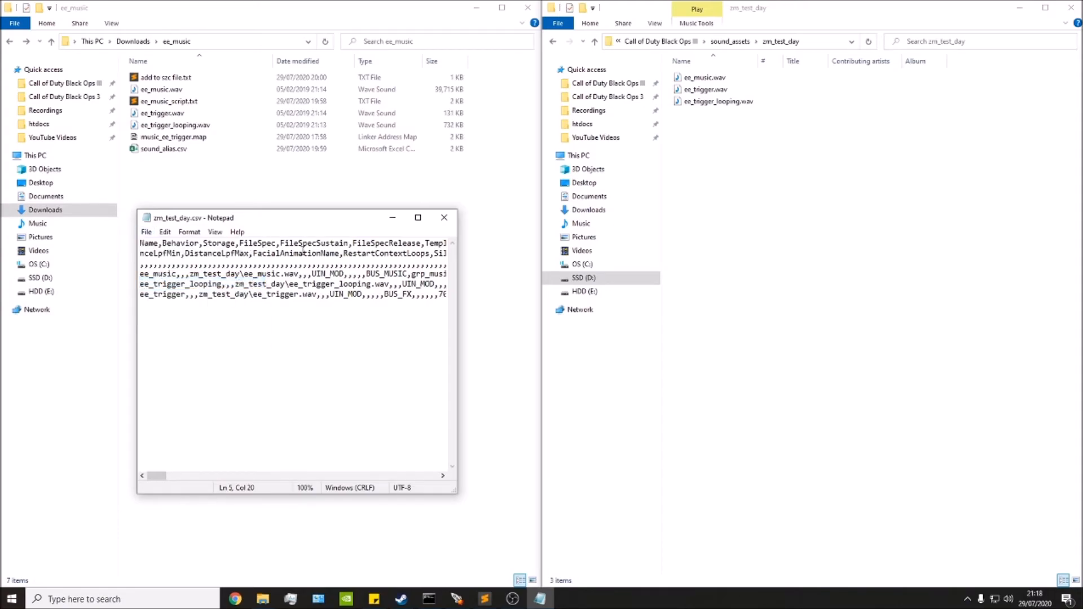
left_click(444, 220)
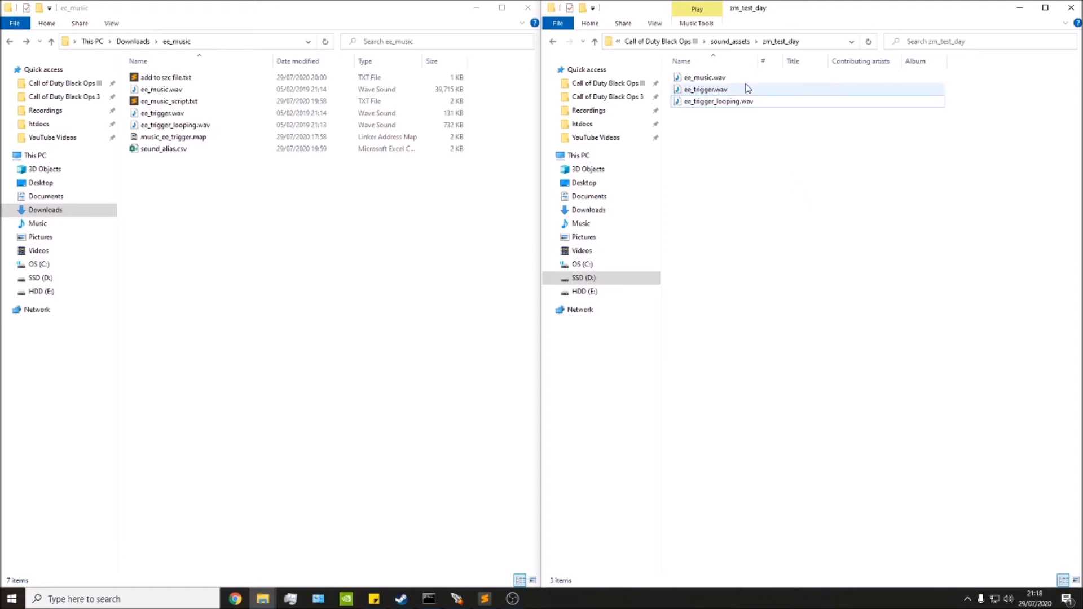
Retrace the path from the game's root folder to share\raw\sound\aliases and locate zm_test_day.csv there.
left_click(674, 42)
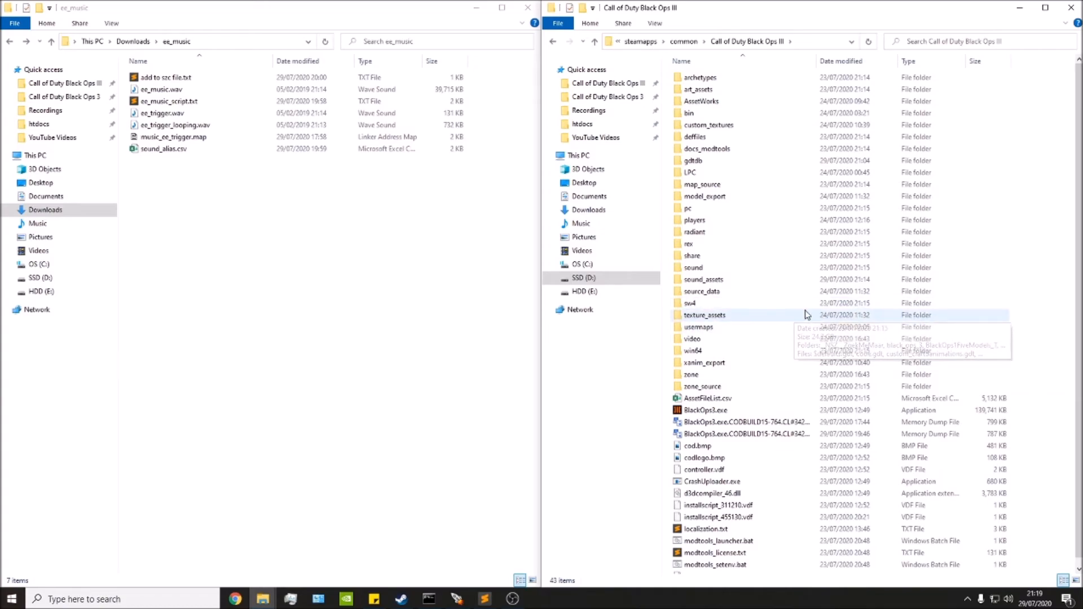
double_click(706, 258)
double_click(691, 89)
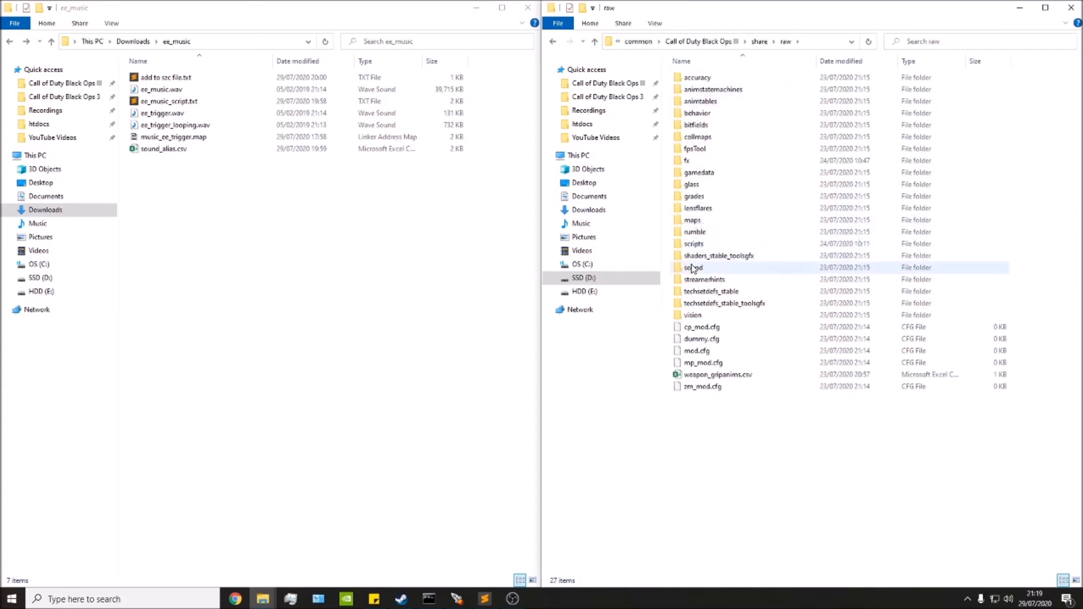
double_click(693, 268)
double_click(732, 77)
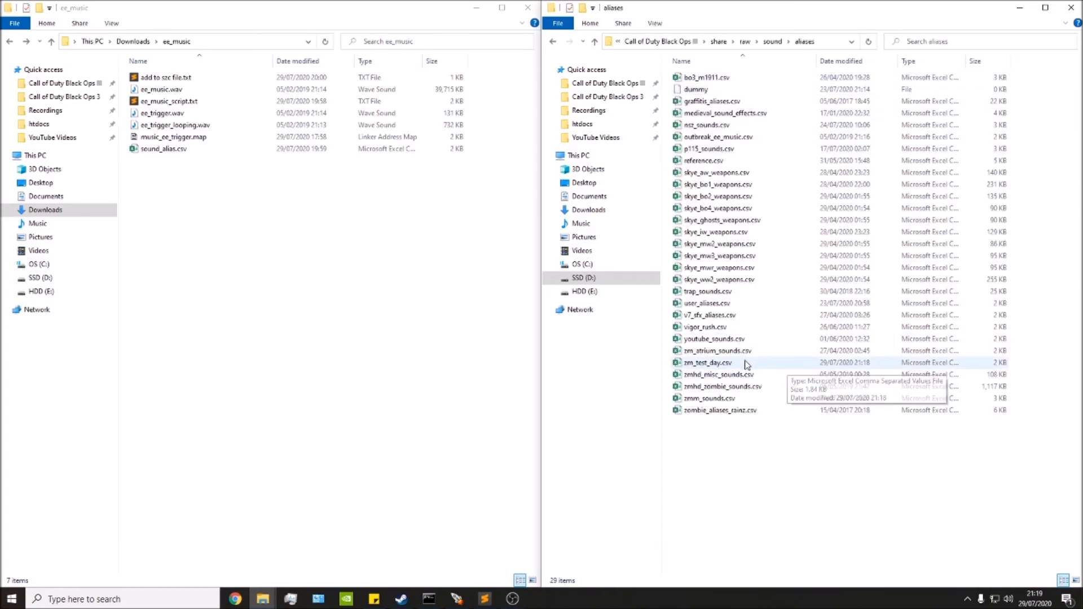
left_click(719, 365)
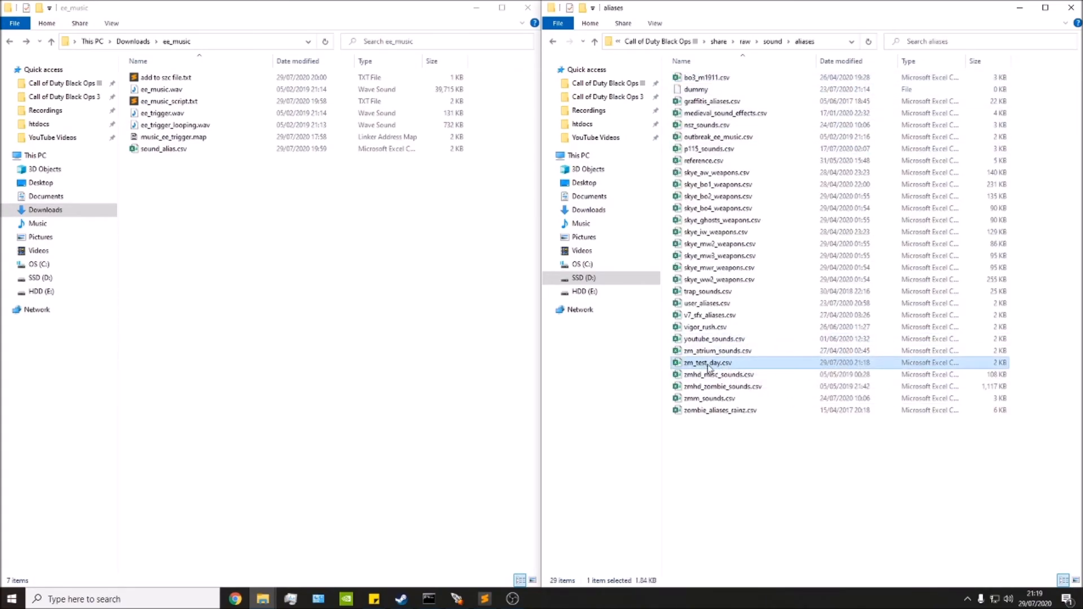
left_click(763, 456)
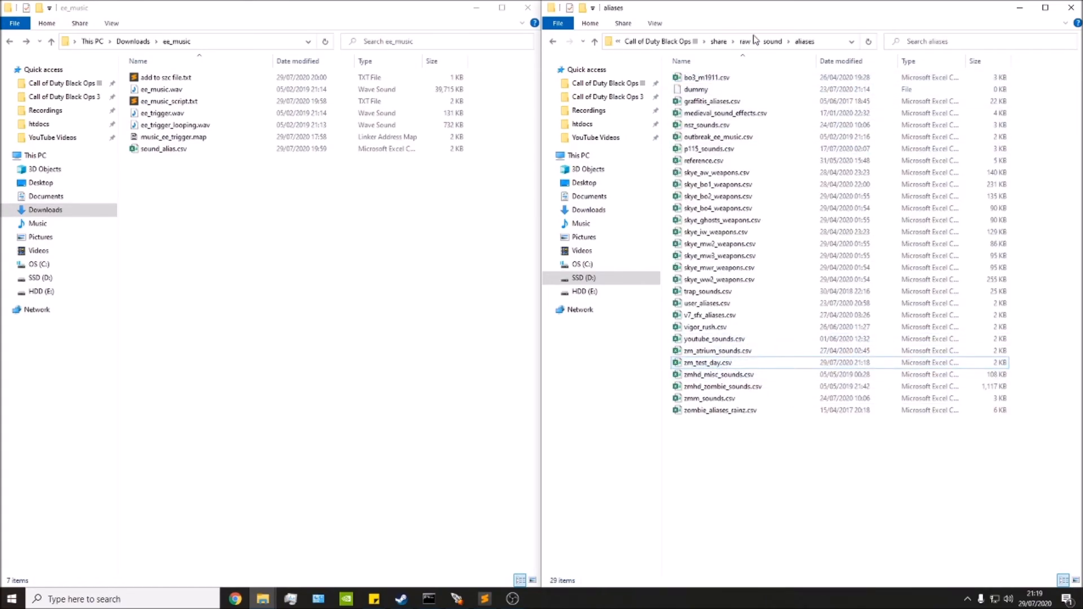
Go to the map's usermaps\zm_test_day\sound\zoneconfig folder from the game's root folder.
left_click(678, 43)
double_click(702, 339)
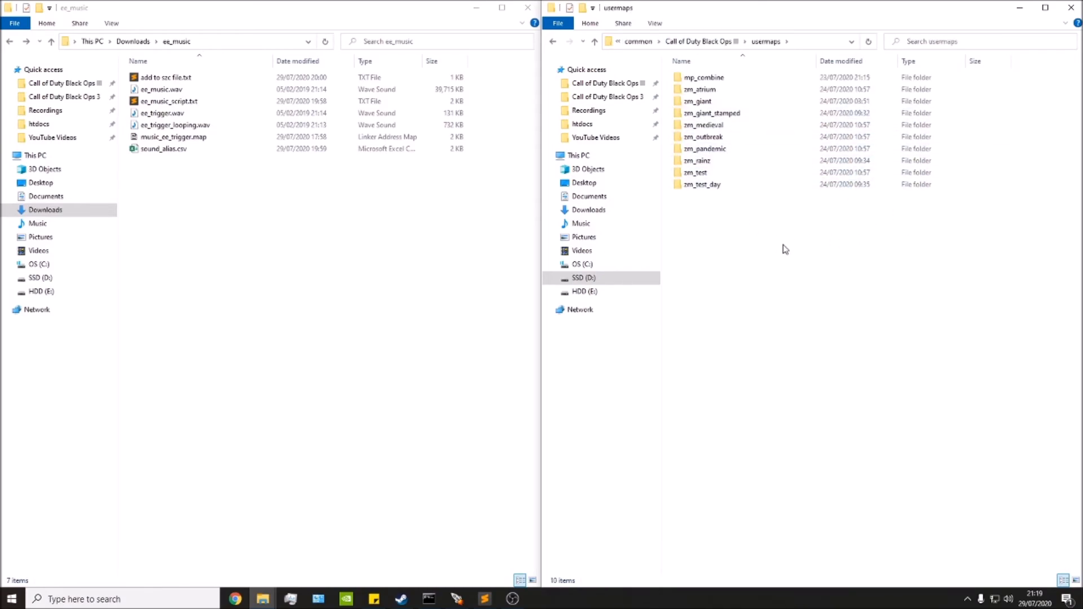
left_click(733, 191)
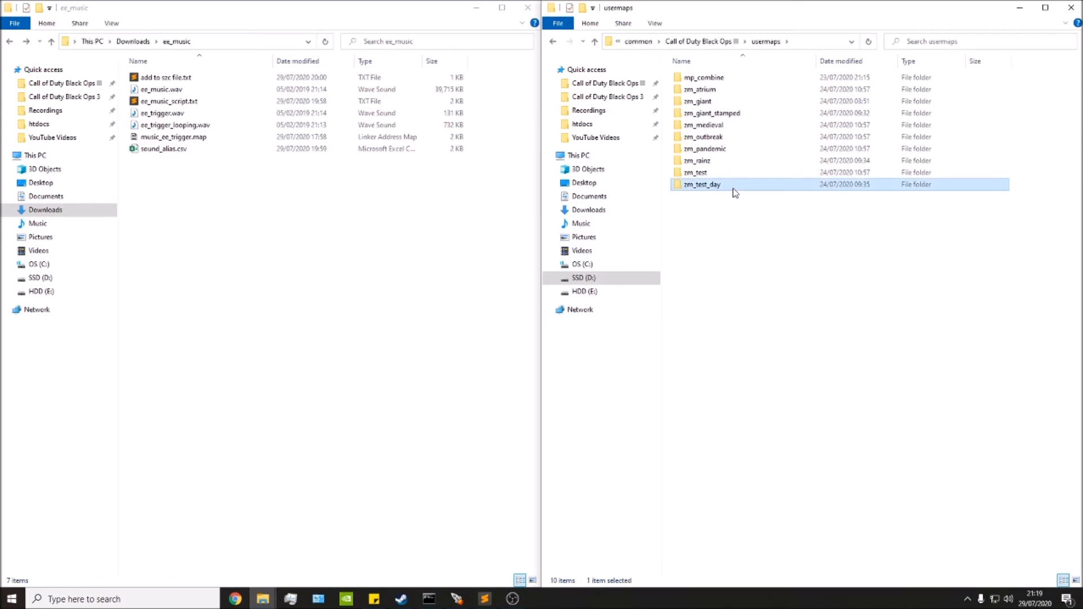
double_click(734, 191)
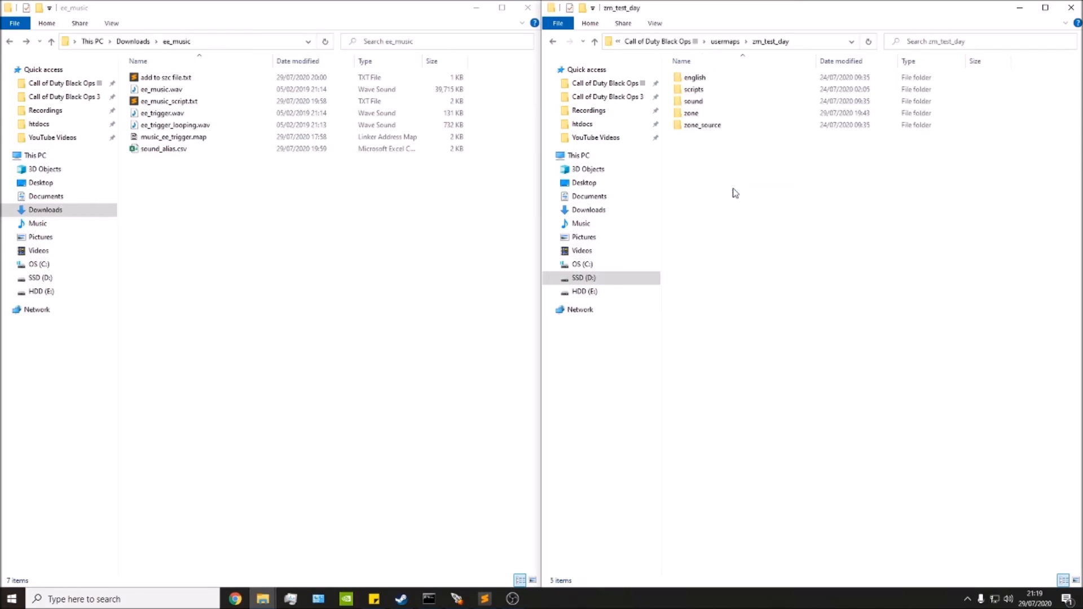
double_click(710, 107)
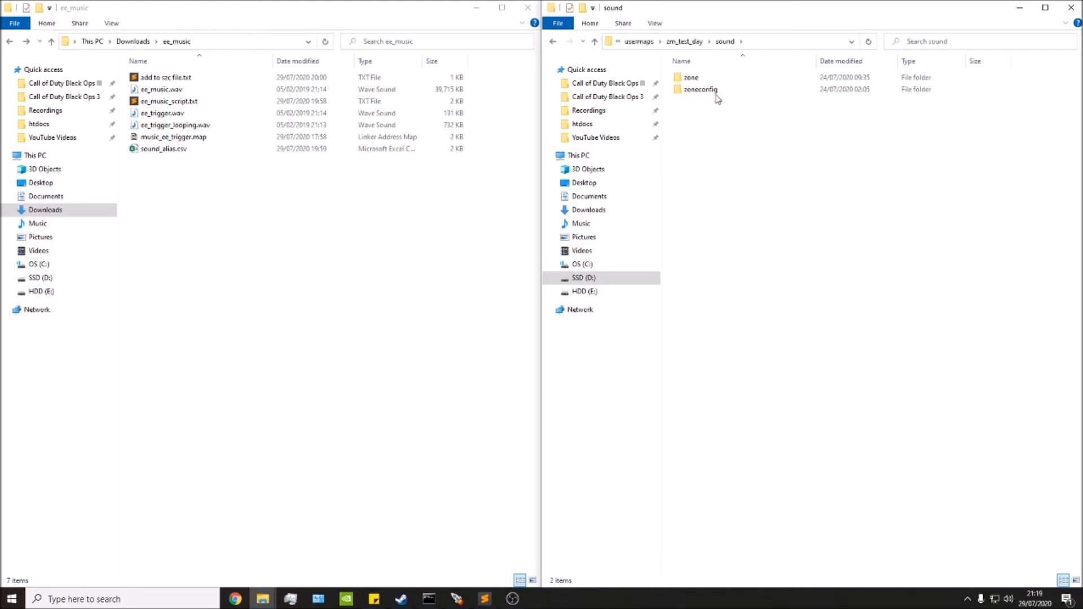
double_click(712, 95)
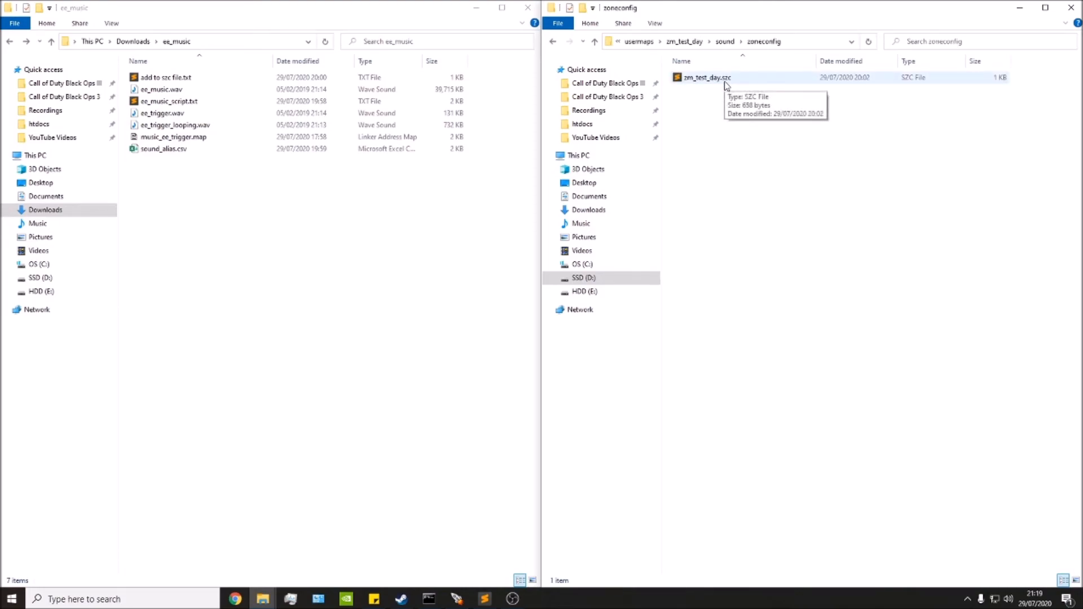
Open the map's zm_test_day.szc and copy the whole ALIAS block from "add to szc file.txt", closing that text file.
double_click(732, 81)
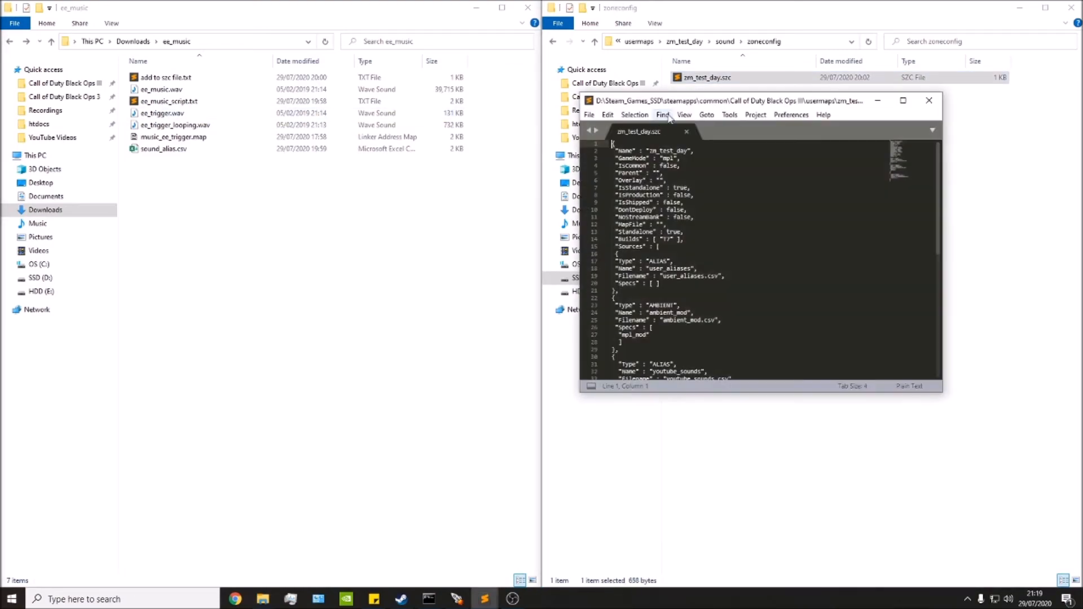
left_click(192, 80)
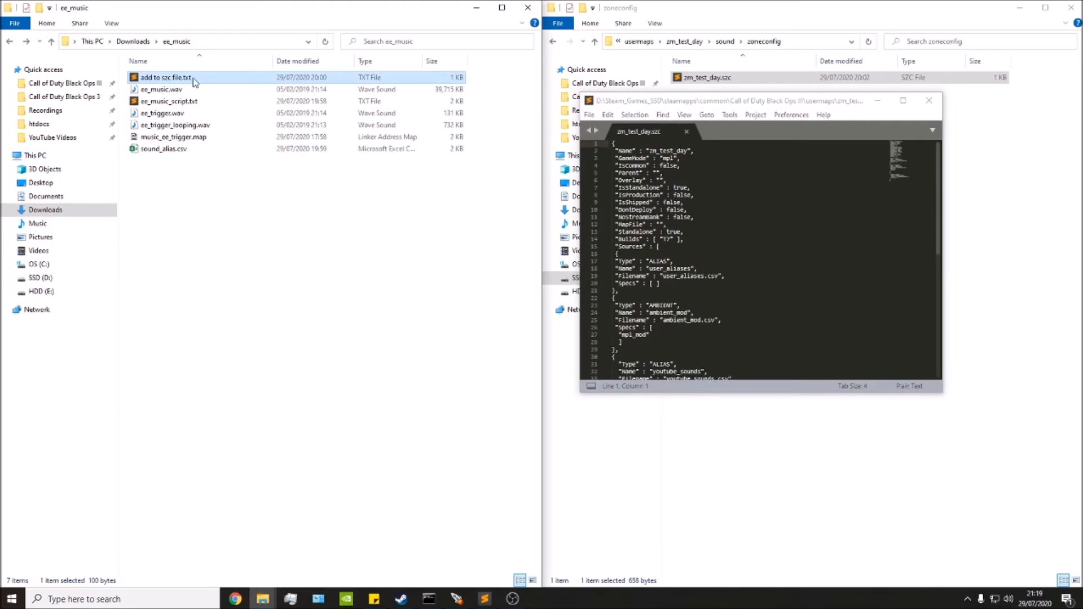
double_click(215, 80)
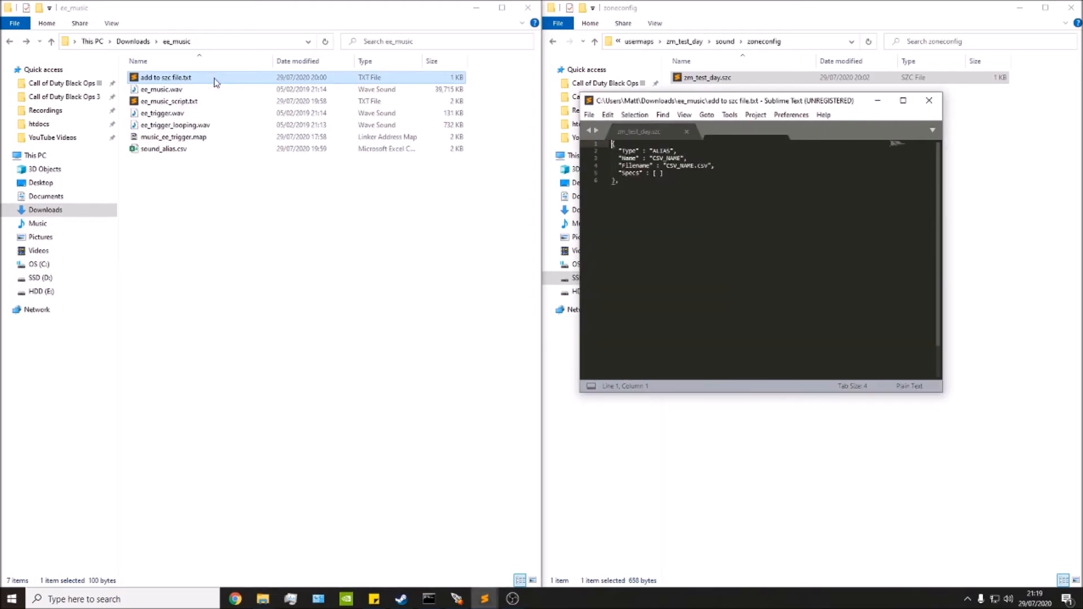
left_click(654, 188)
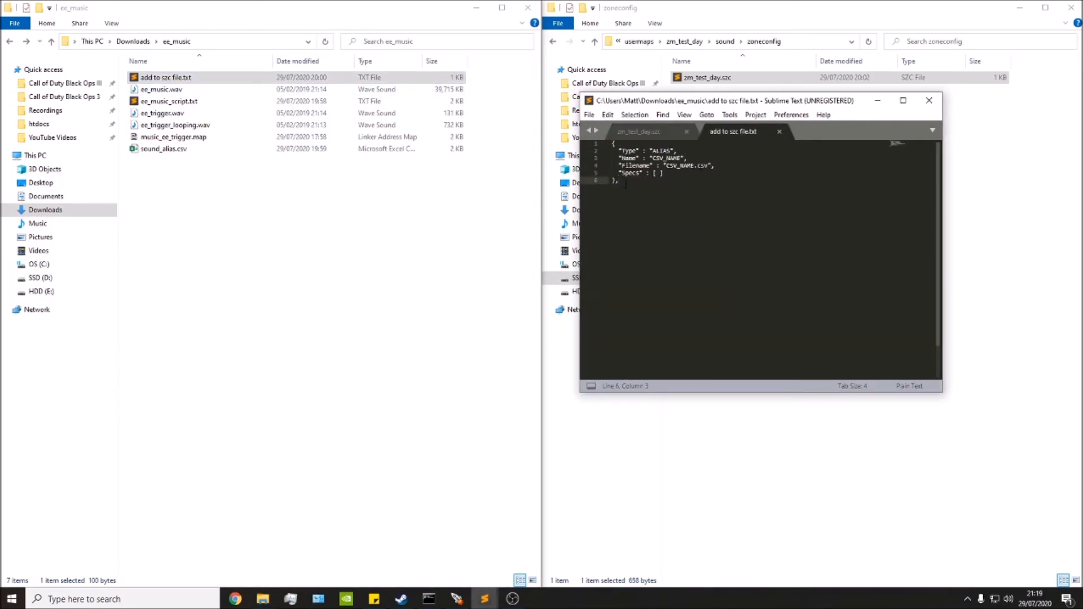
left_click_drag(626, 184, 611, 144)
key("ctrl+c")
left_click(778, 131)
Paste the copied ALIAS block into zm_test_day.szc on a new line after the youtube_sounds entry.
scroll(726, 266, "down", 4)
left_click_drag(716, 102, 564, 0)
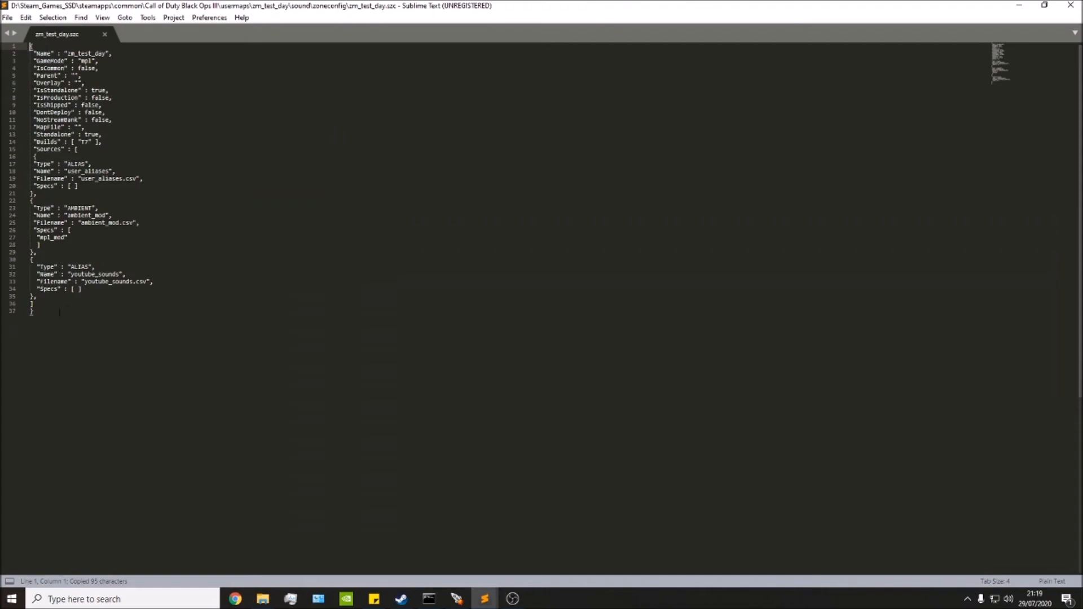
left_click(46, 298)
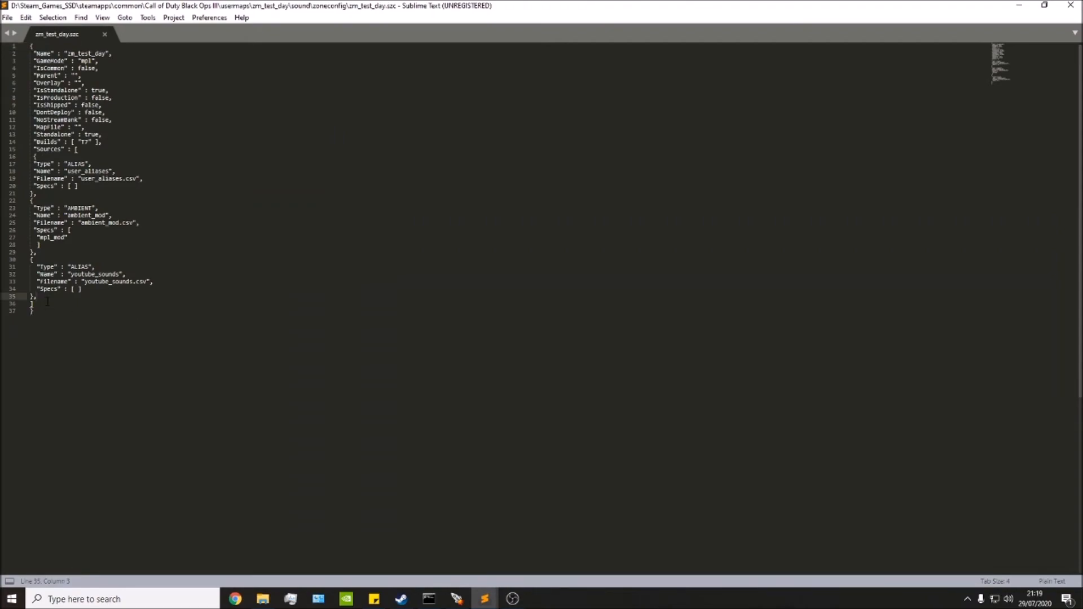
key("shift+Down")
left_click(47, 297)
key("Return")
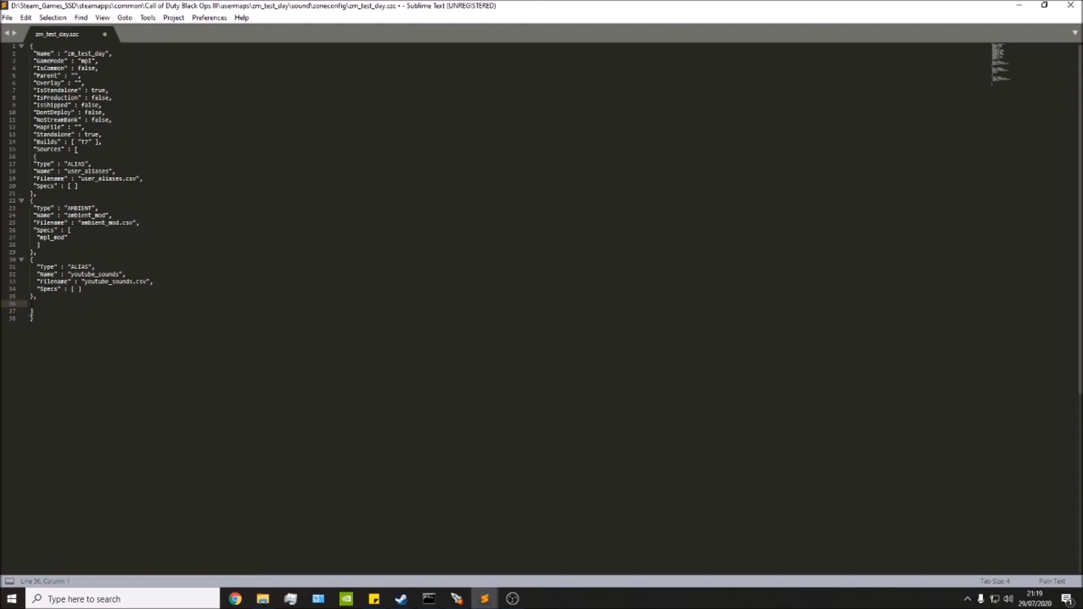
key("ctrl+v")
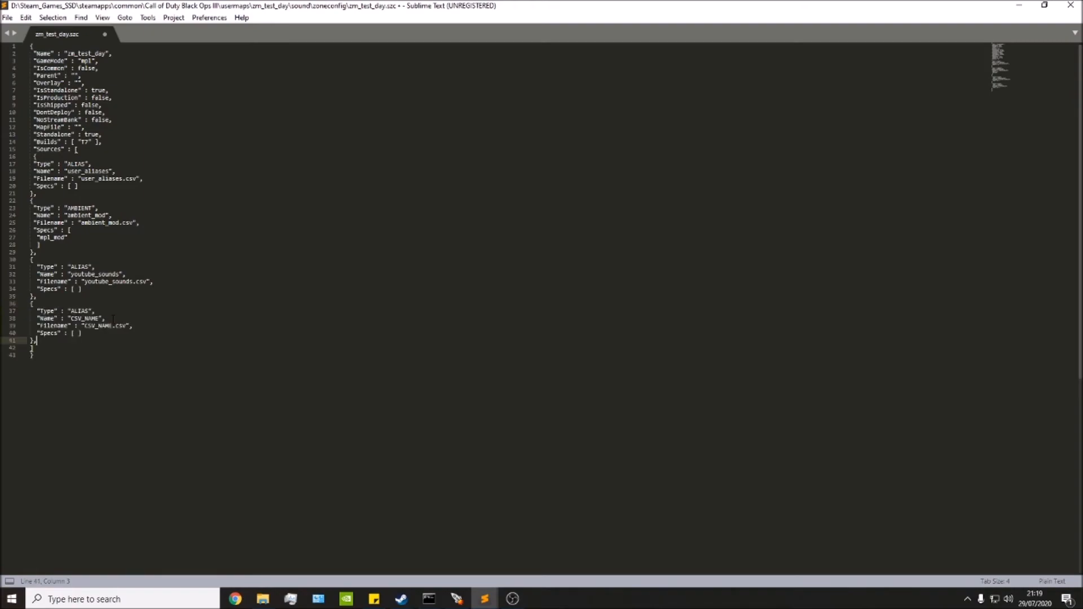
Replace both CSV_NAME placeholders in the pasted block so Name is zm_test_day and Filename is zm_test_day.csv.
left_click_drag(100, 319, 70, 319)
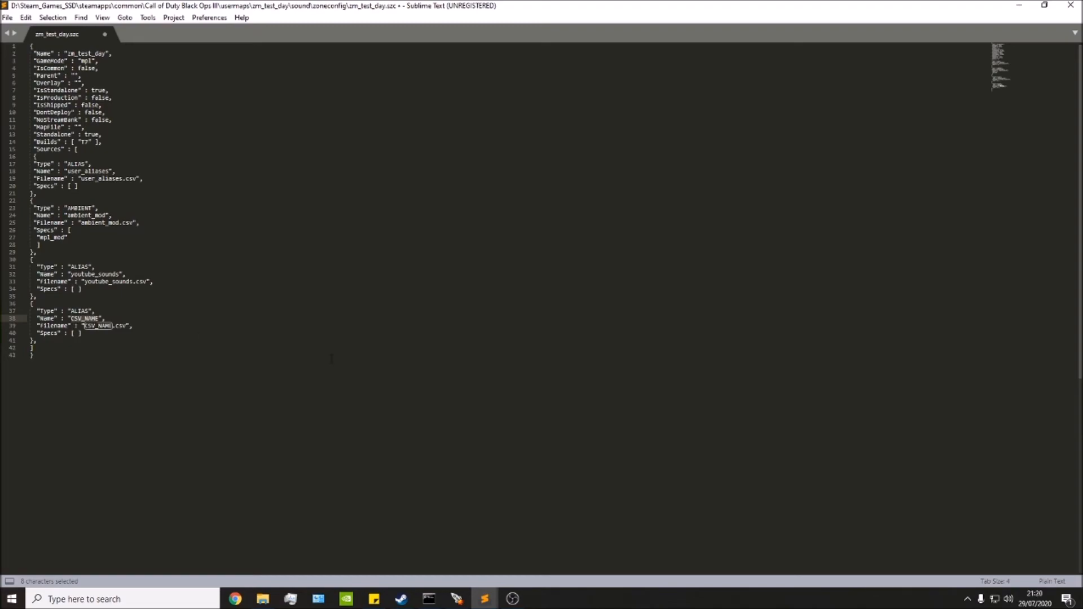
type("zm_test_day")
double_click(87, 319)
key("ctrl+c")
double_click(99, 325)
key("ctrl+v")
key("Up")
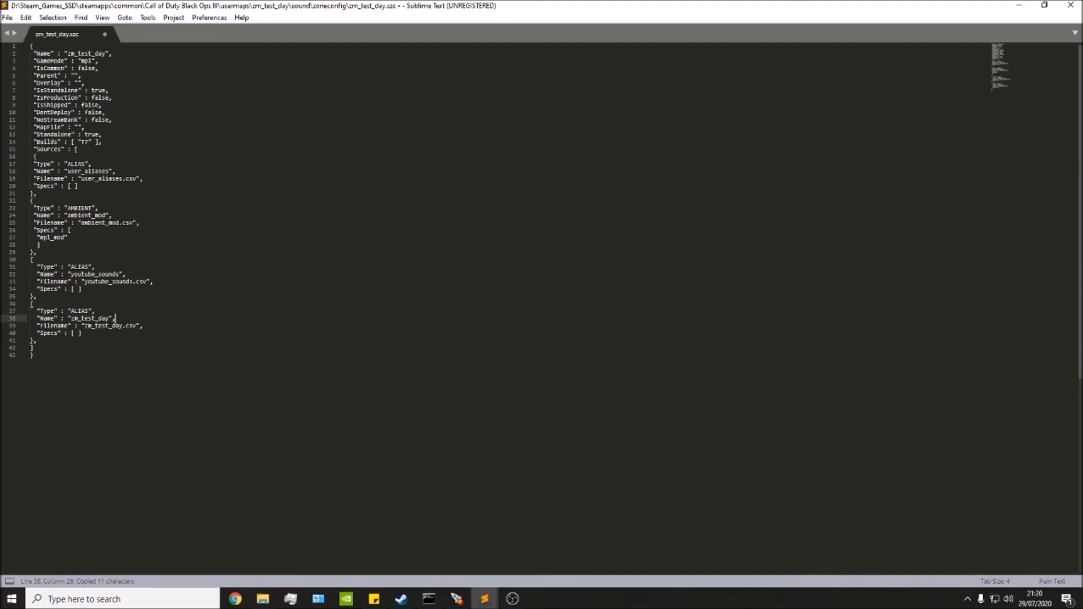
Check the .csv extension in the new alias entry's filename, then save zm_test_day.szc and close the editor.
key("Down")
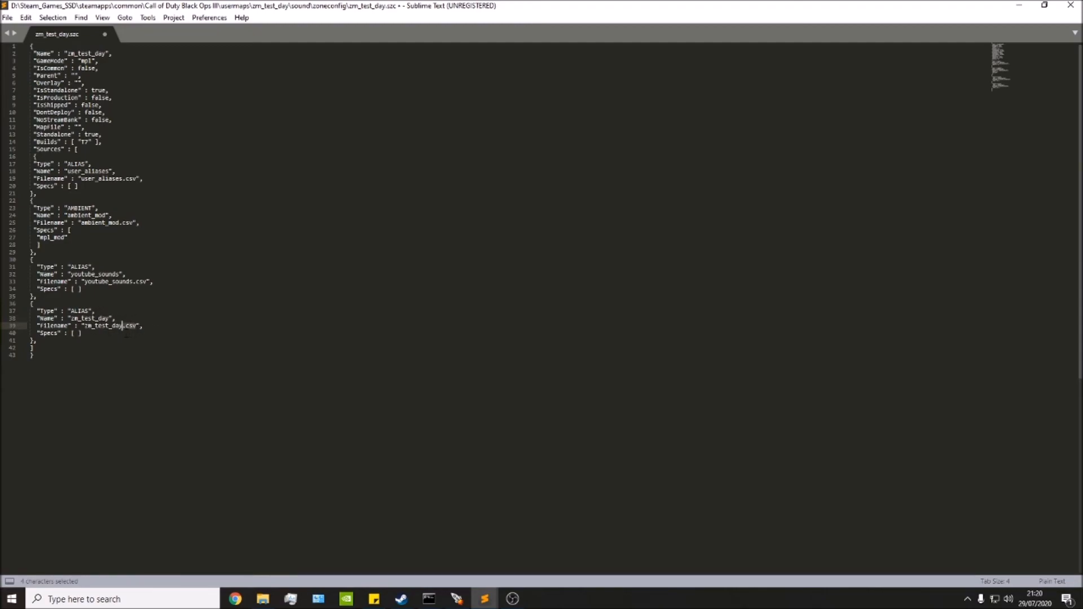
key("Down")
left_click_drag(136, 326, 122, 326)
left_click(151, 325)
left_click(222, 278)
left_click(234, 275)
key("ctrl+s")
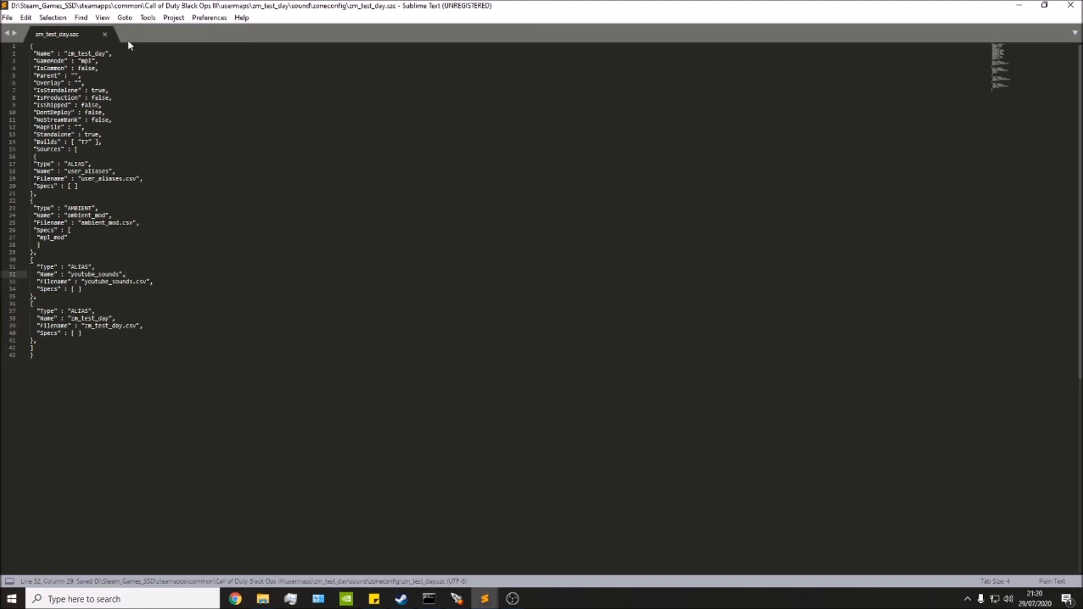
left_click(104, 34)
left_click(1071, 5)
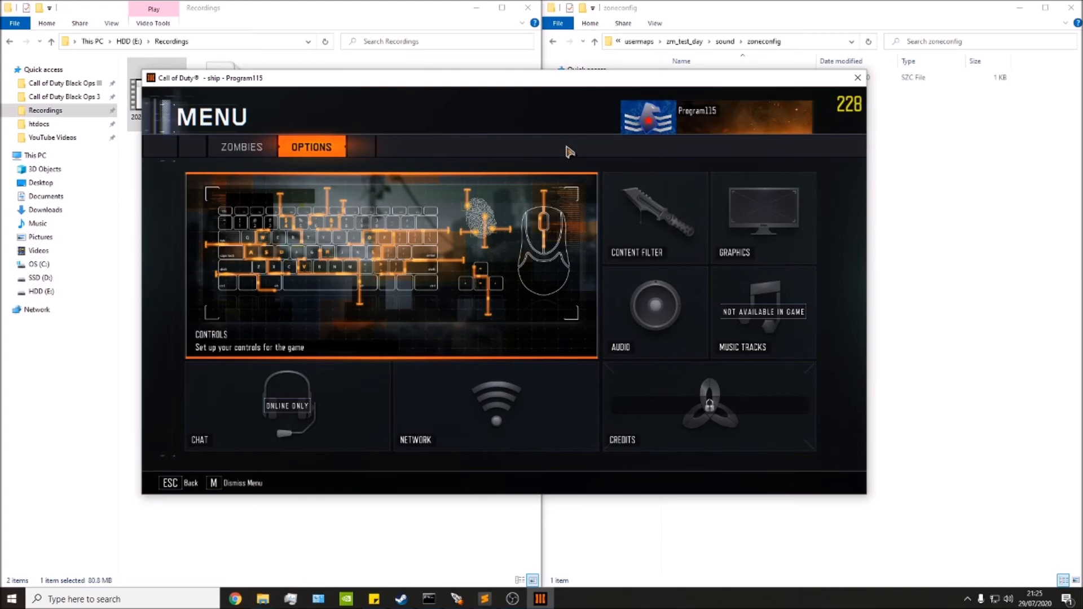
Resume the running game, walk between the teddy bears to test the music easter egg, and pause the game.
key("Escape")
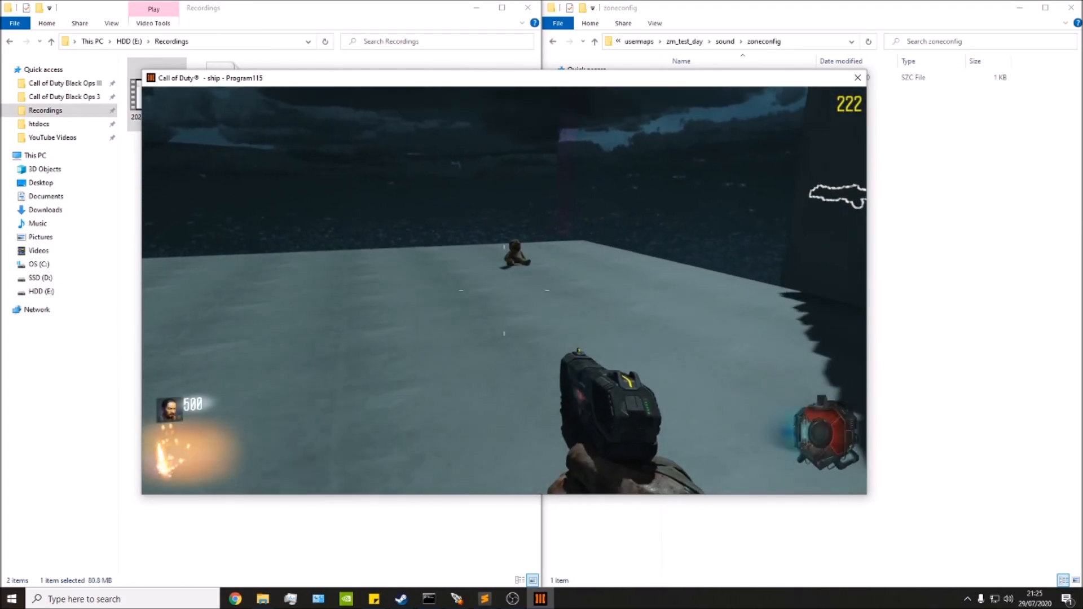
key("w")
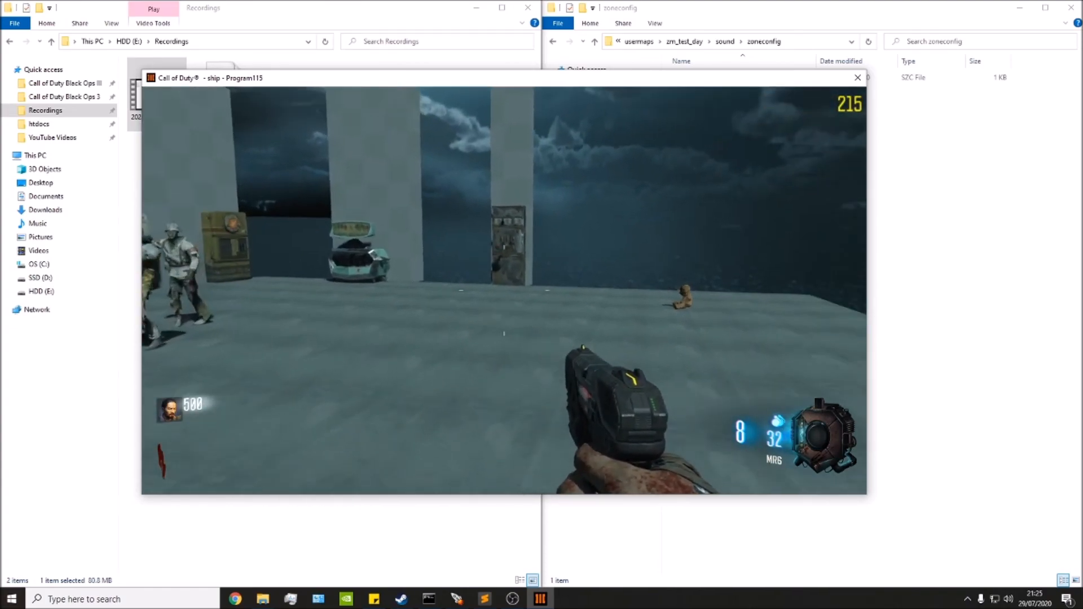
key("w")
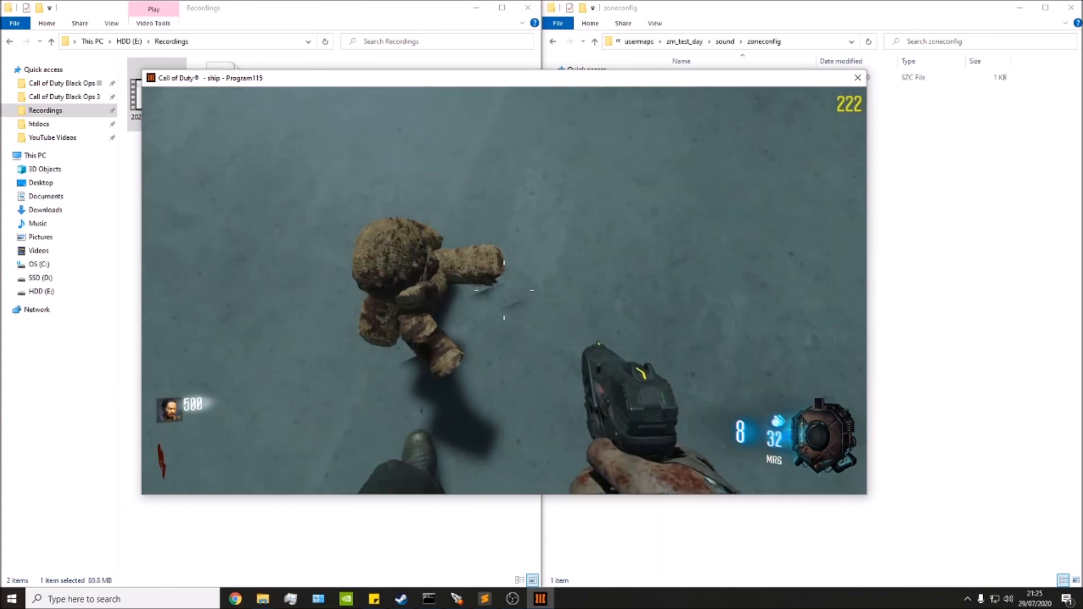
key("w")
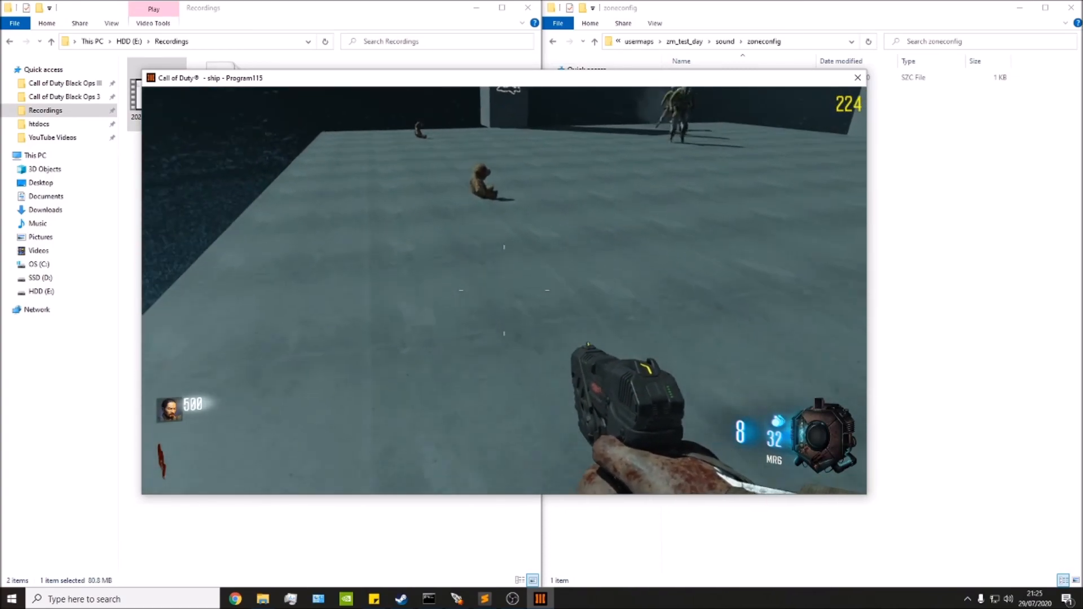
key("w")
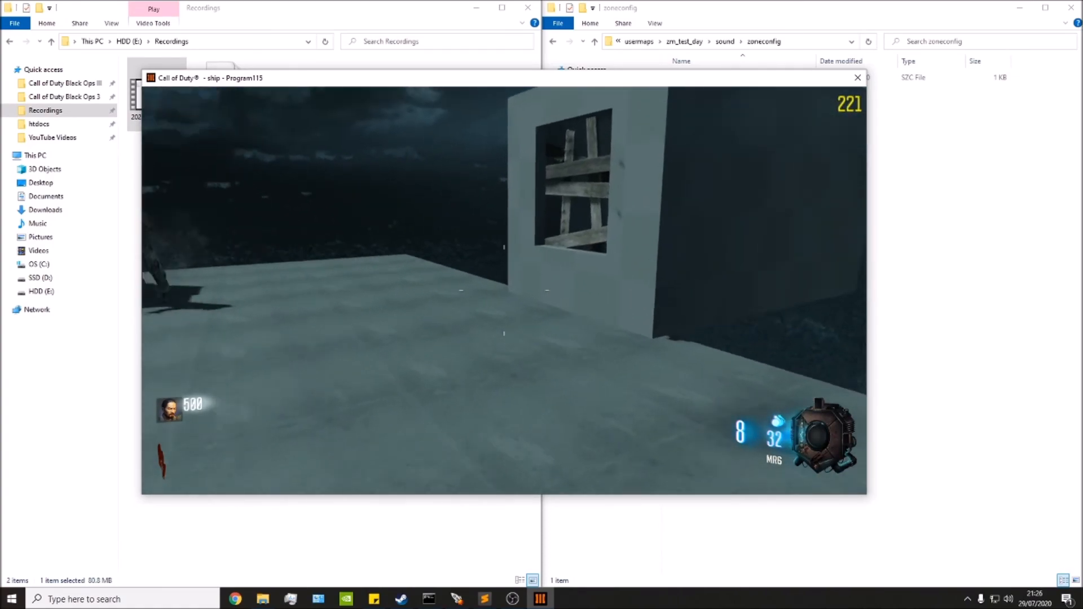
key("w")
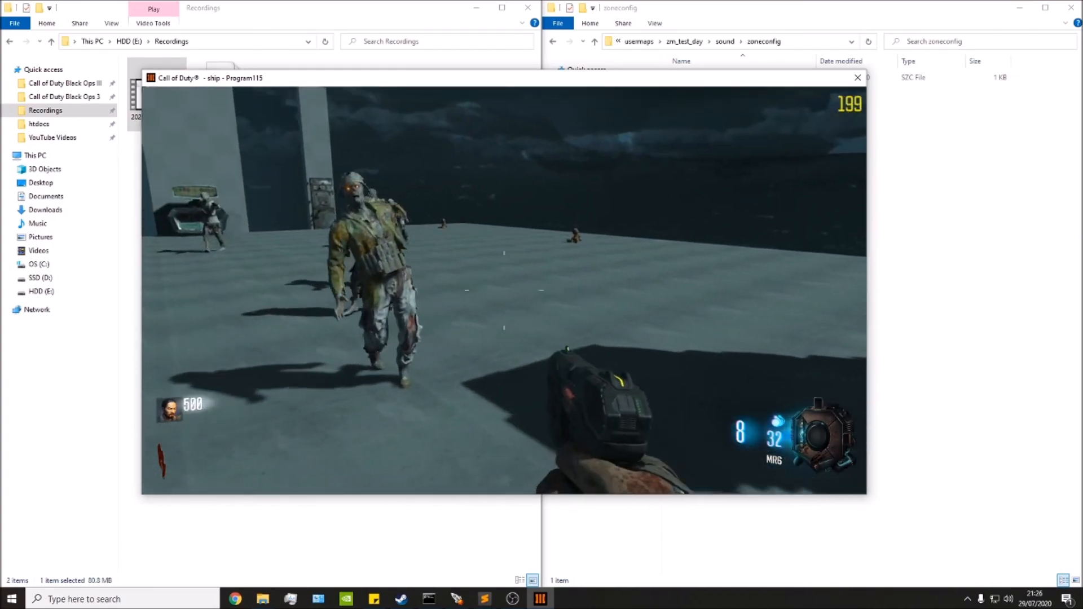
key("w")
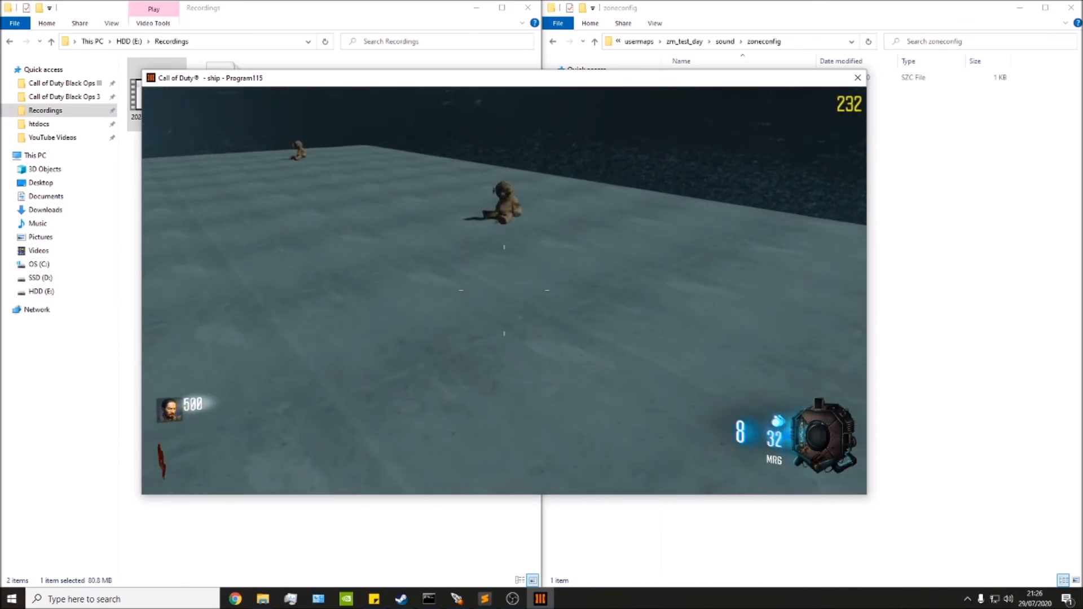
key("Escape")
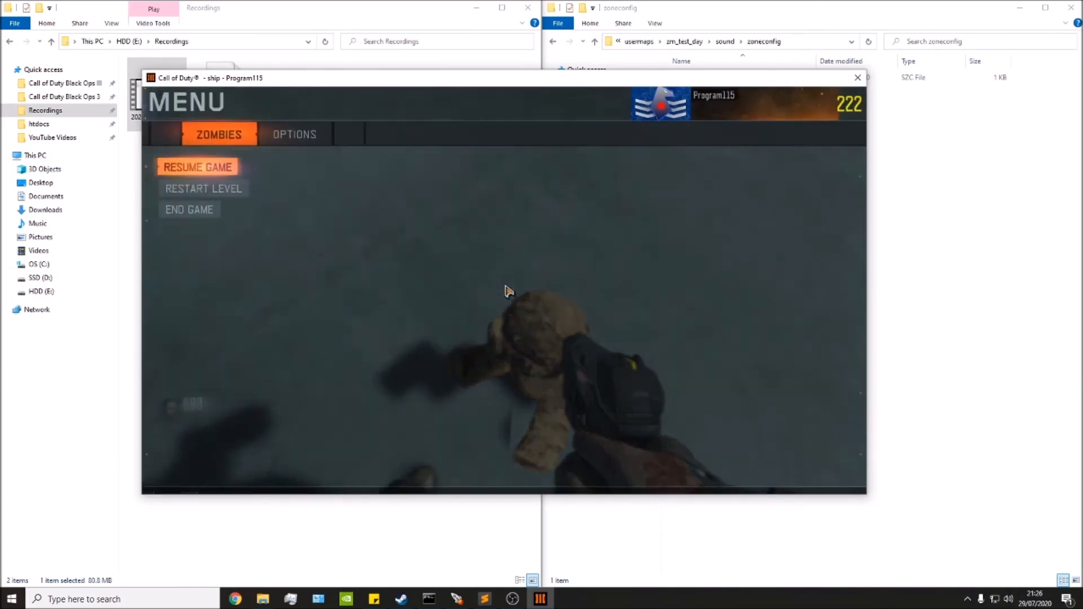